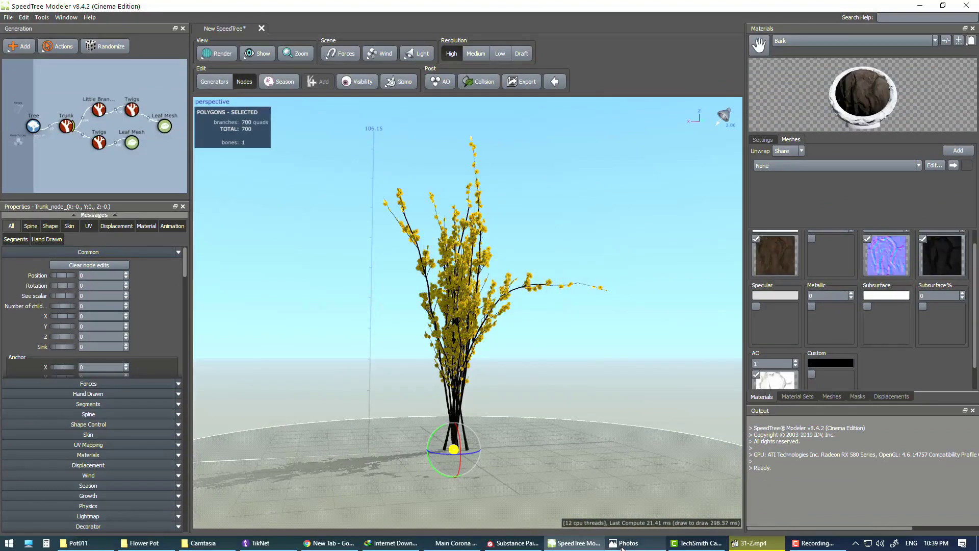
# Switch from SpeedTree Modeler to the 3ds Max vase scene using the taskbar.
pyautogui.click(453, 544)
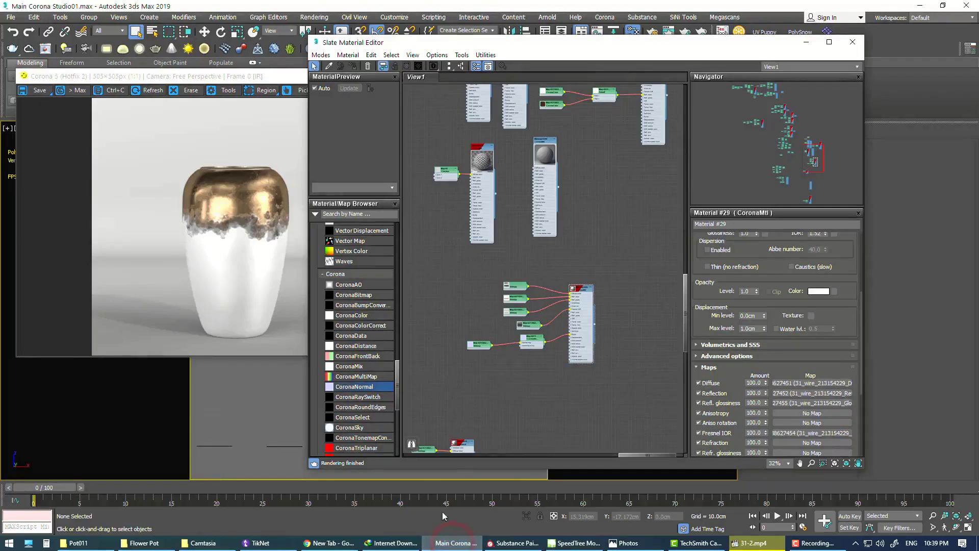
# Close the Corona render window and Slate Material Editor, deselect the vase, and show the utilities list.
pyautogui.click(238, 79)
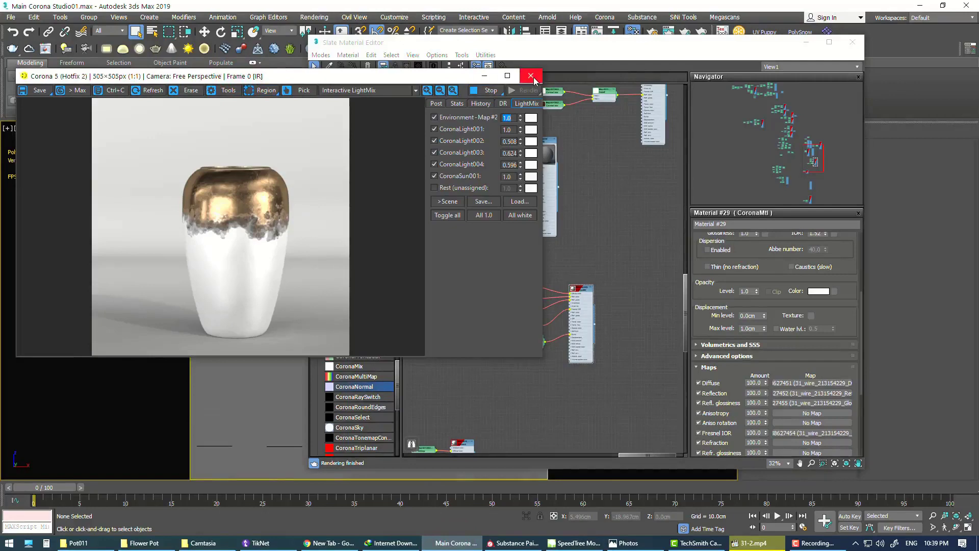
pyautogui.click(531, 77)
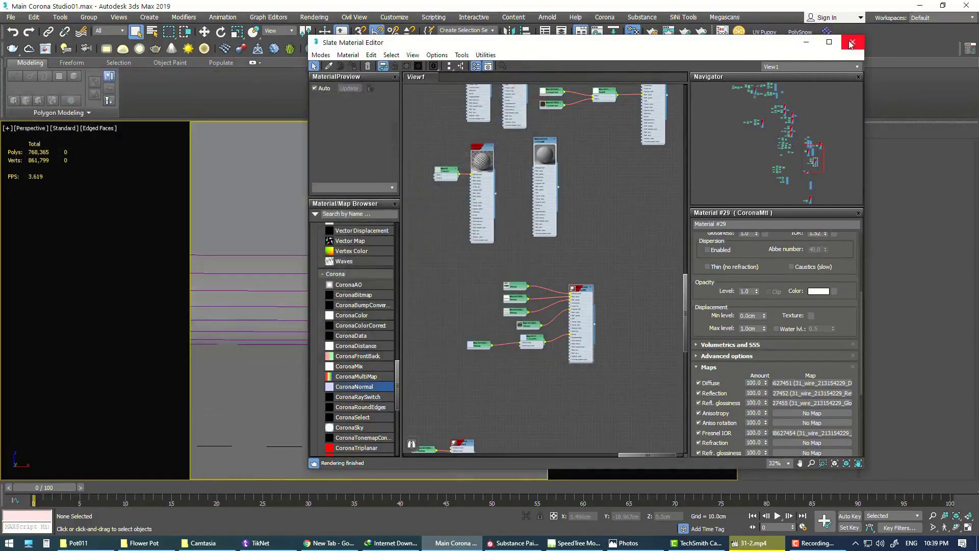
pyautogui.click(851, 44)
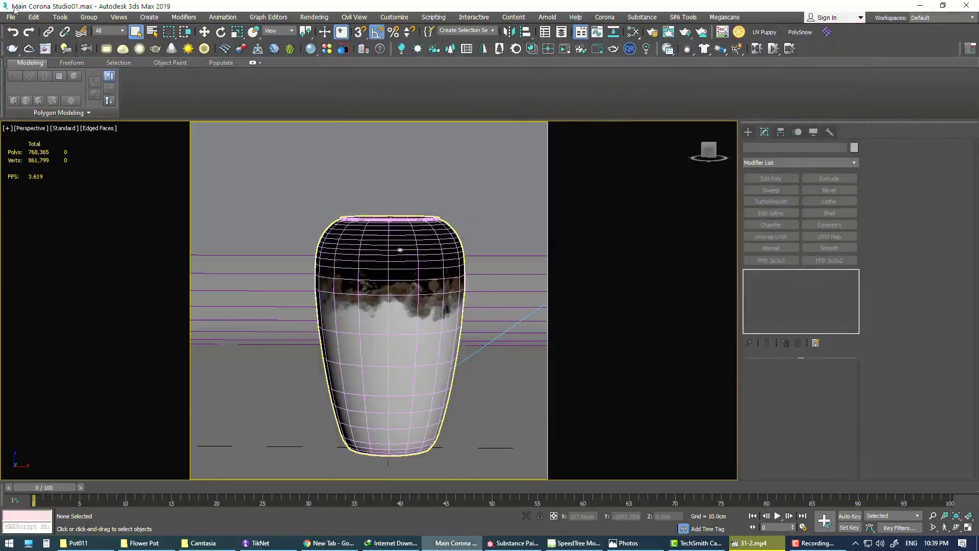
pyautogui.click(913, 253)
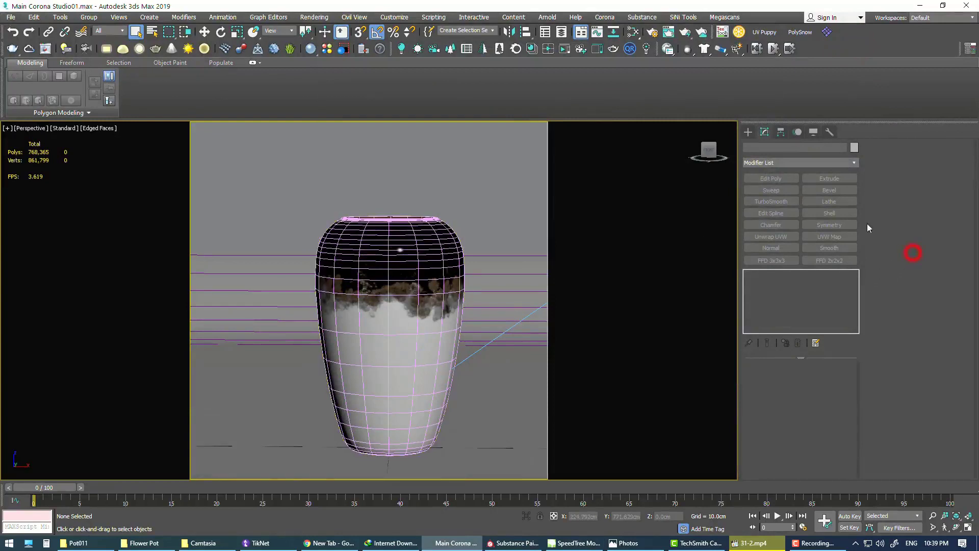
pyautogui.click(831, 134)
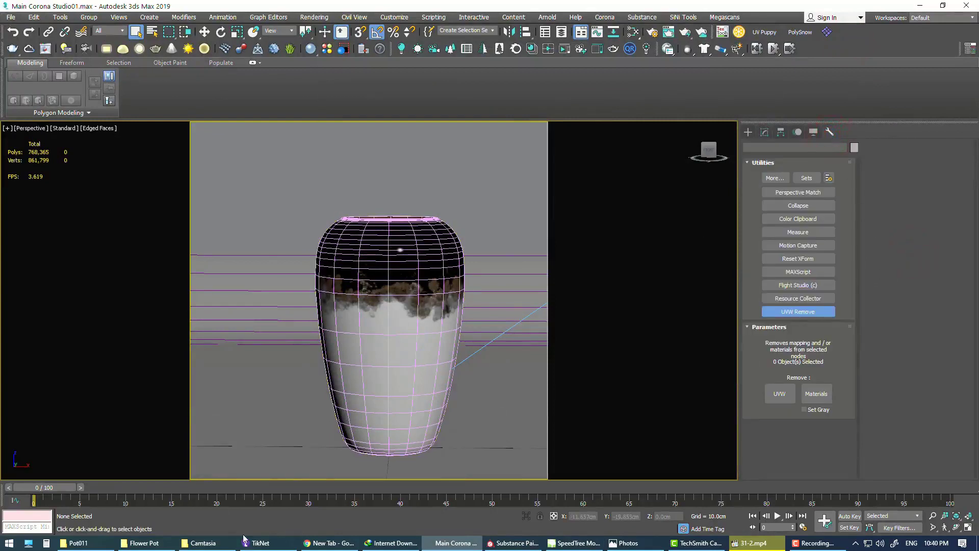
pyautogui.click(197, 546)
# Drag SpeedTreeImporter.ms from D:\MainShop into the 3ds Max viewport to run it.
pyautogui.click(300, 353)
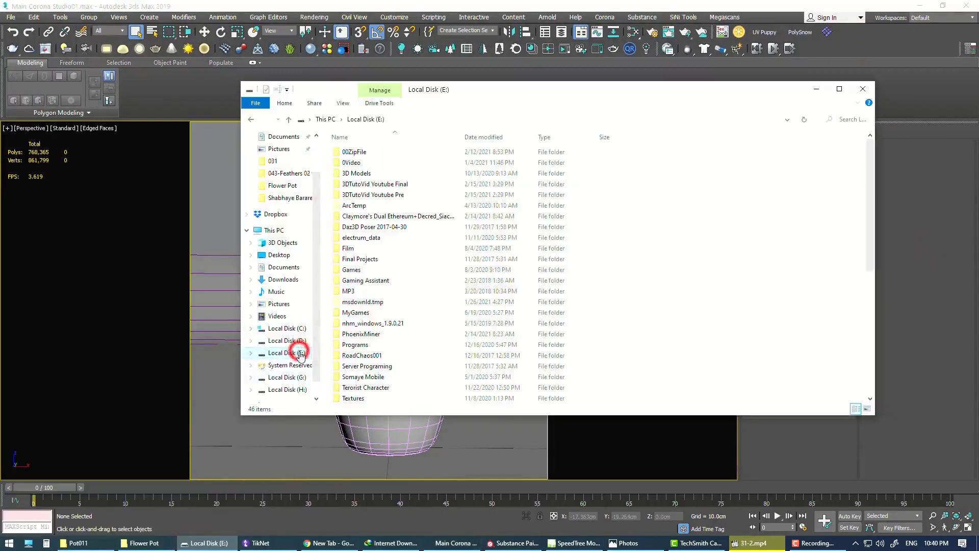
pyautogui.click(365, 269)
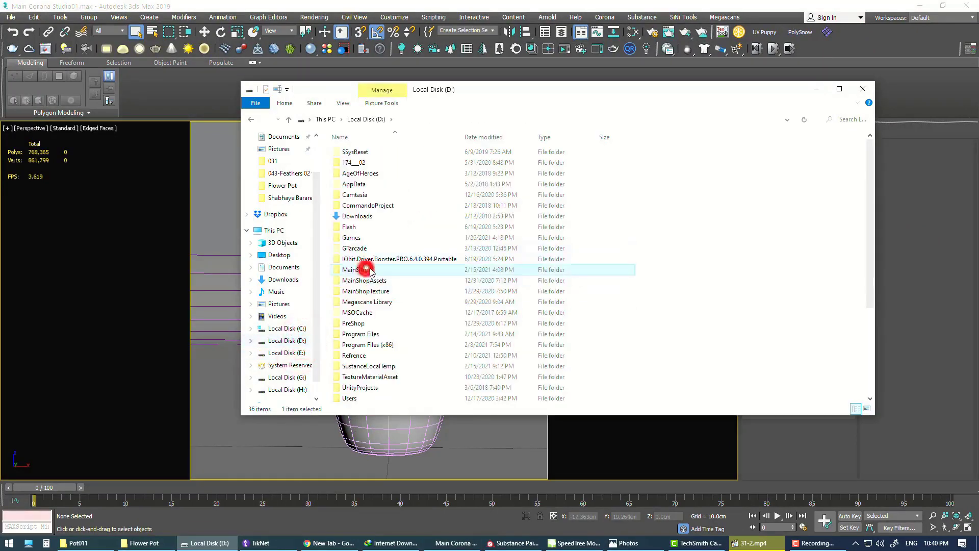
pyautogui.doubleClick(366, 270)
pyautogui.scroll(-12, 503, 252)
pyautogui.scroll(-2, 448, 356)
pyautogui.scroll(-1, 446, 365)
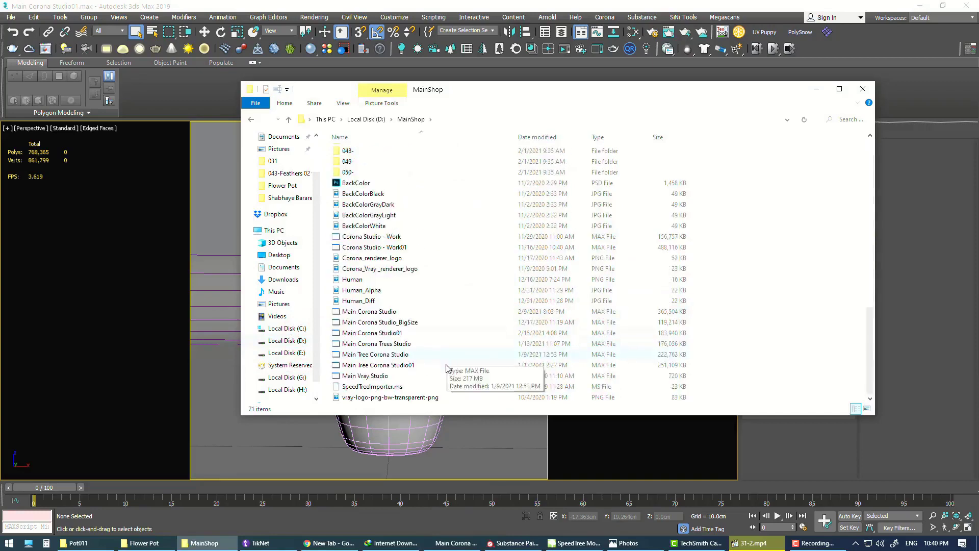
pyautogui.moveTo(380, 387); pyautogui.dragTo(926, 430)
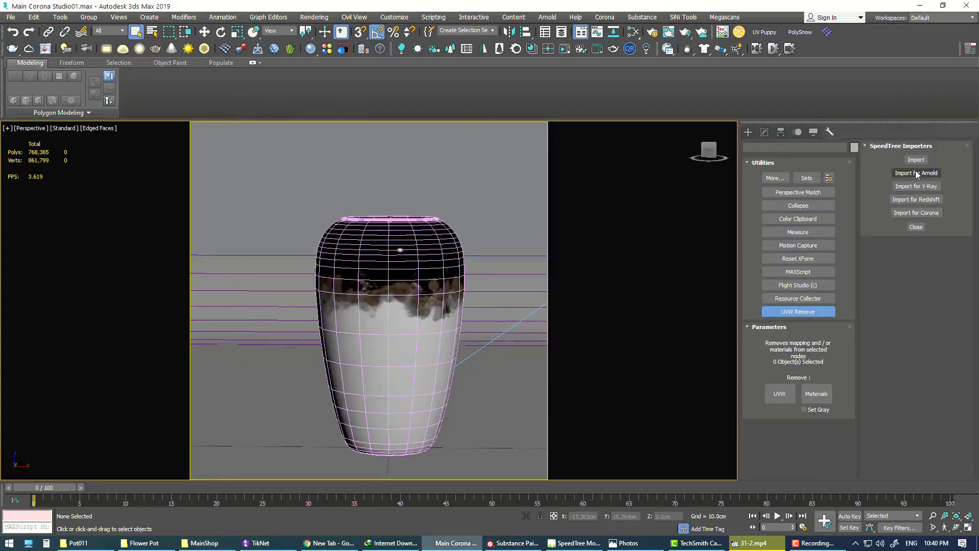
# Import Plant10-1.stmat from Refrence > Plant > Plant10 through the SpeedTree importer.
pyautogui.click(922, 212)
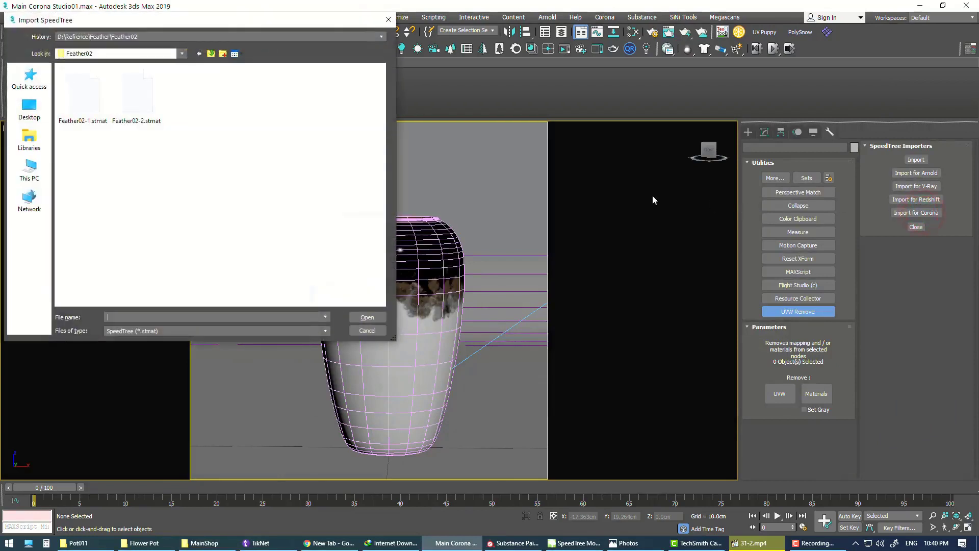
pyautogui.click(209, 54)
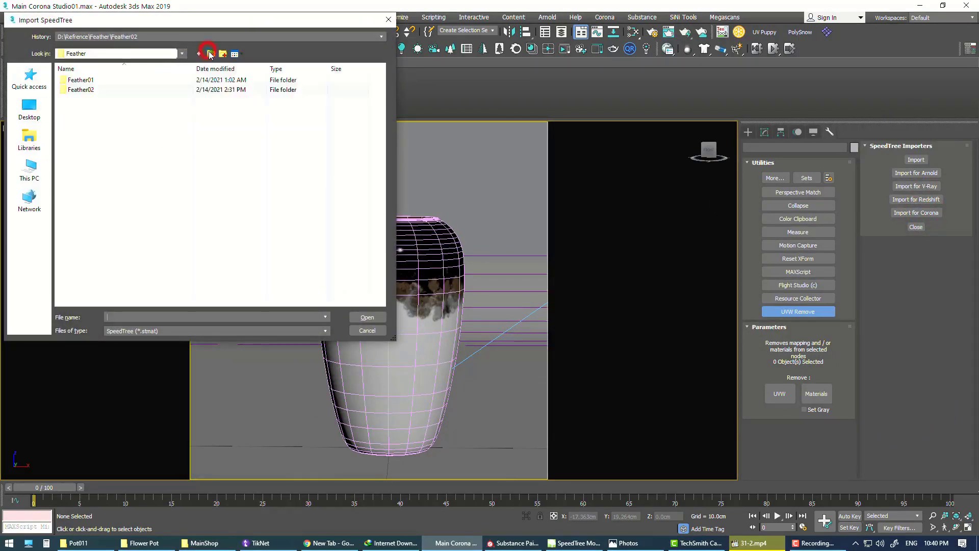
pyautogui.click(209, 54)
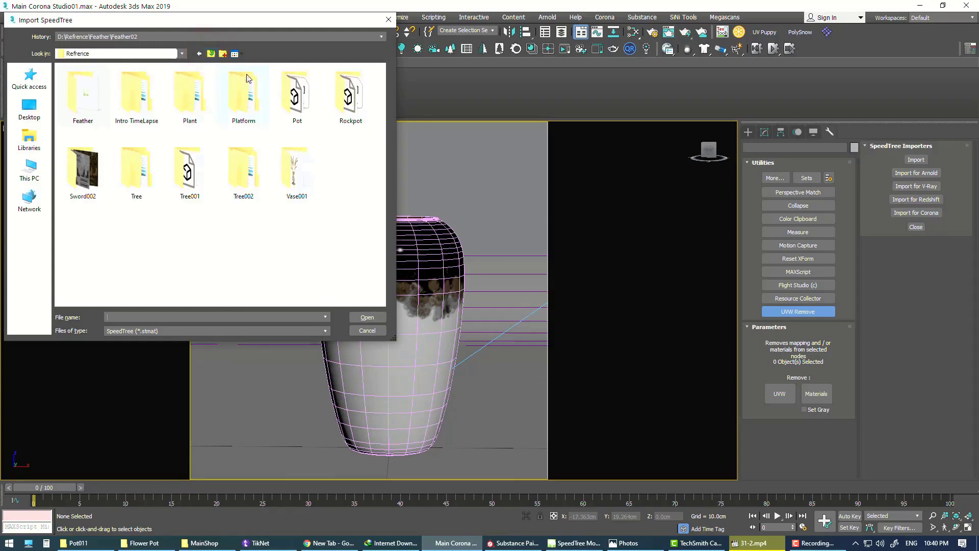
pyautogui.doubleClick(188, 87)
pyautogui.doubleClick(92, 168)
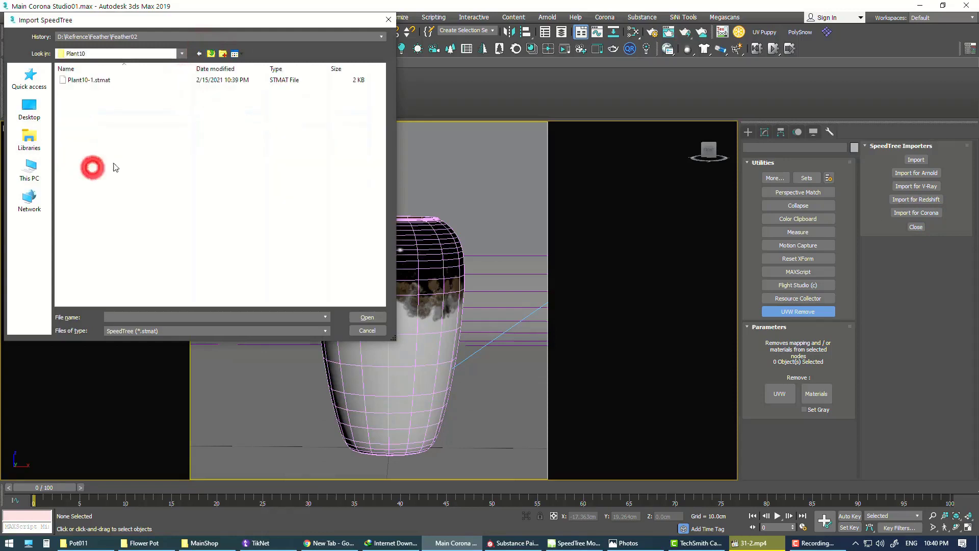
pyautogui.doubleClick(109, 81)
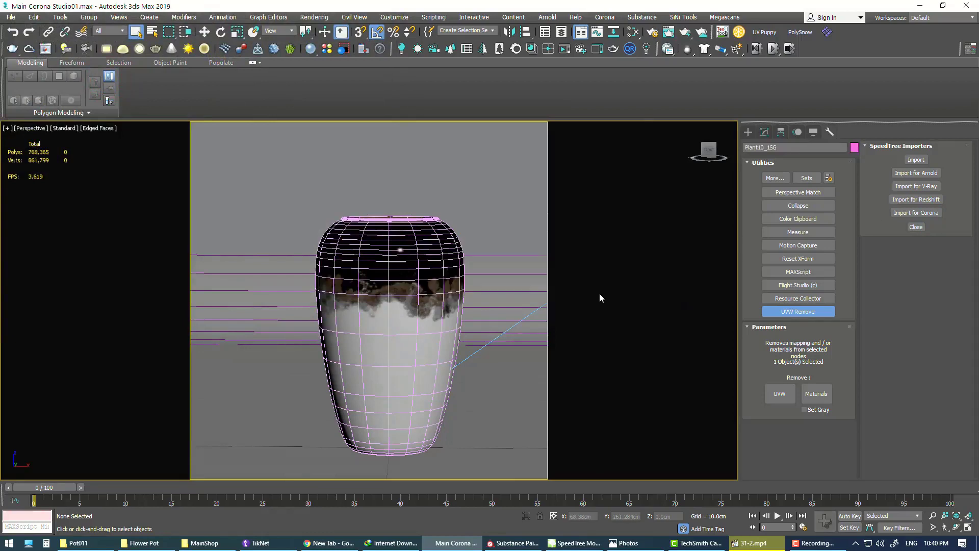
# Move the plant in shaded view so its stems rest at Z 0 inside the vase.
pyautogui.scroll(3, 396, 359)
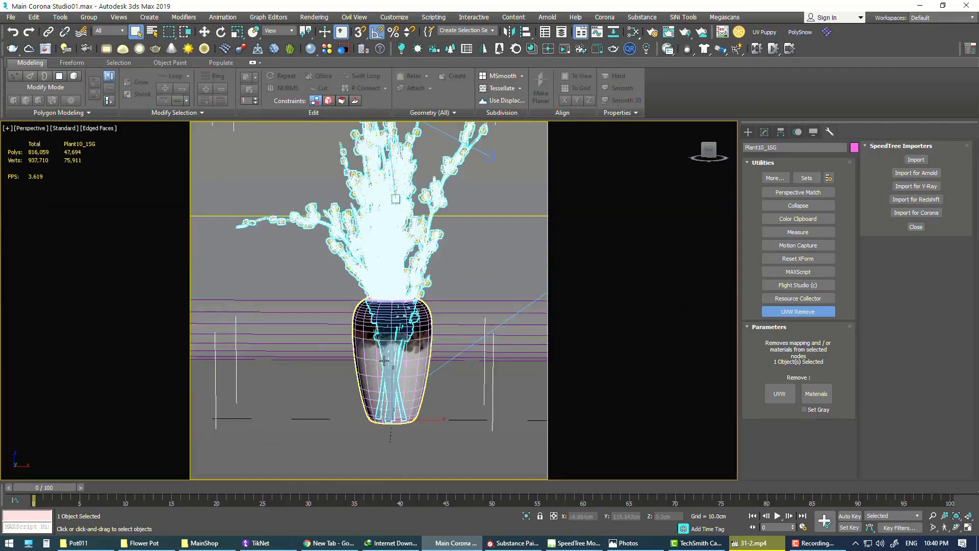
pyautogui.scroll(3, 396, 360)
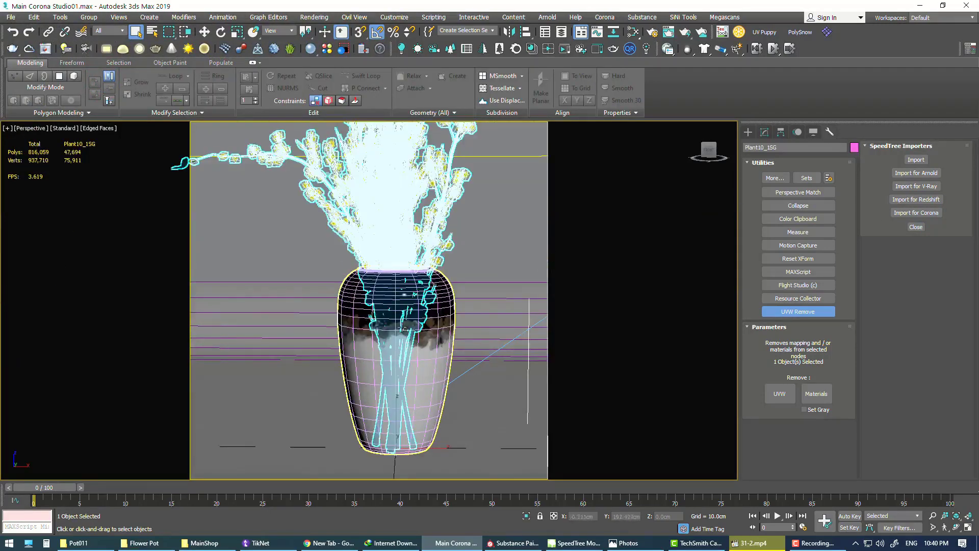
pyautogui.press('F4')
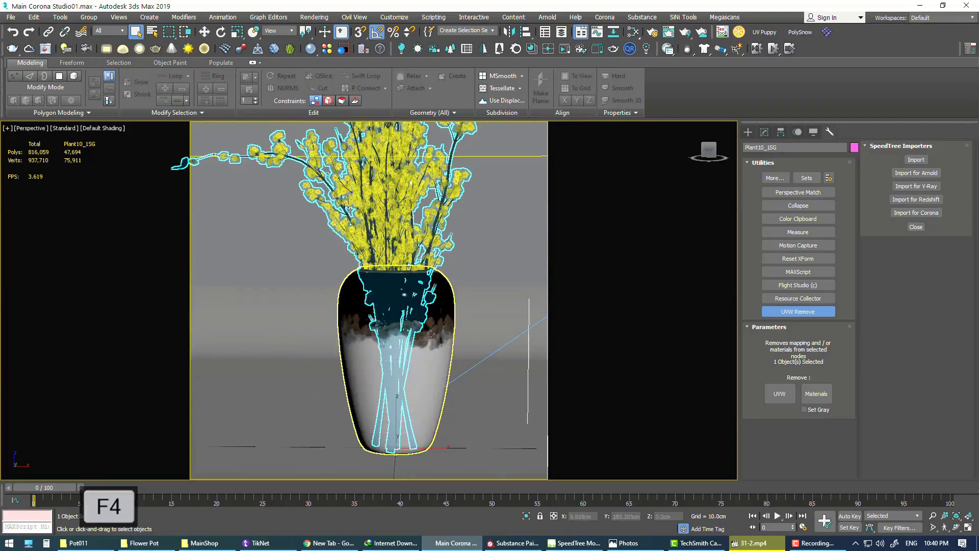
pyautogui.press('w')
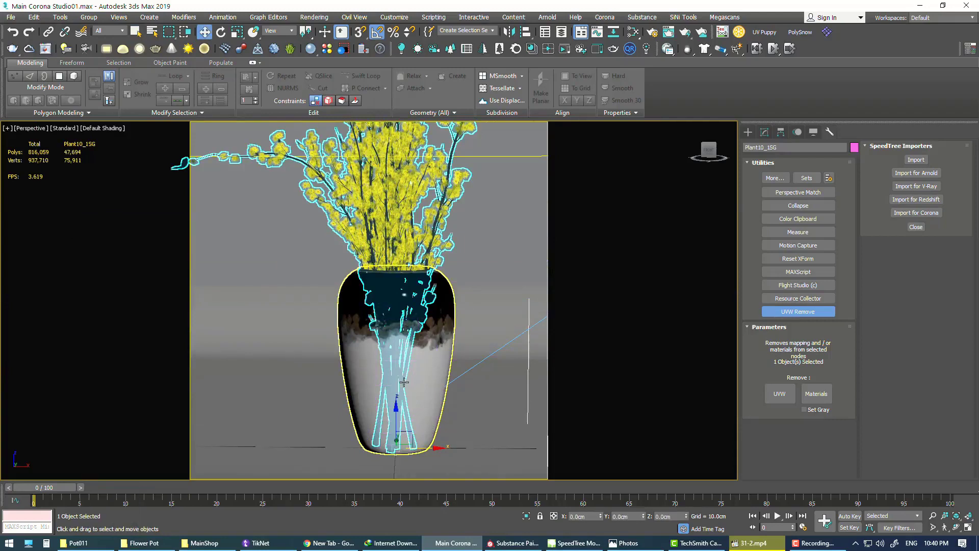
pyautogui.moveTo(395, 405); pyautogui.dragTo(441, 345)
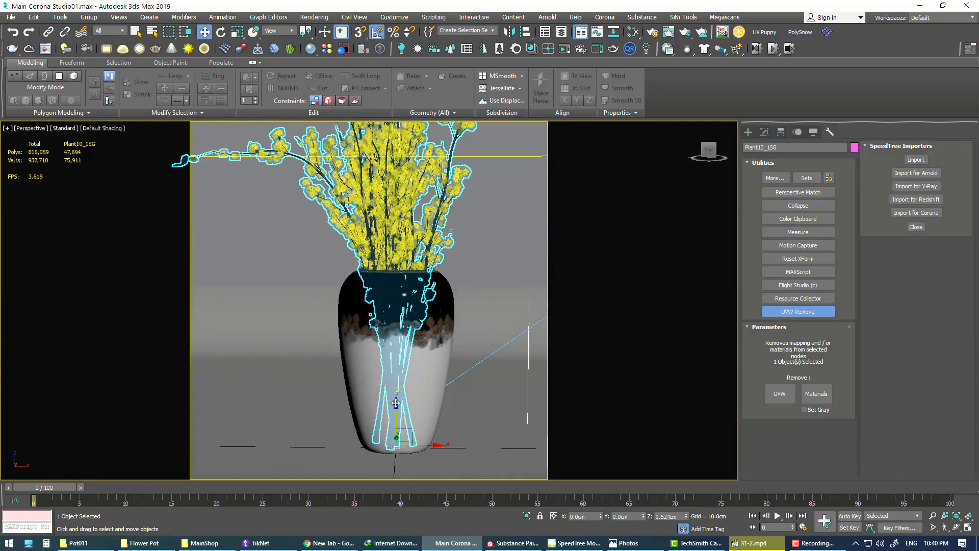
pyautogui.hotkey('alt', 'w')
pyautogui.hotkey('alt', 'w')
pyautogui.scroll(-2, 437, 383)
pyautogui.scroll(5, 436, 383)
pyautogui.moveTo(425, 378); pyautogui.dragTo(424, 379)
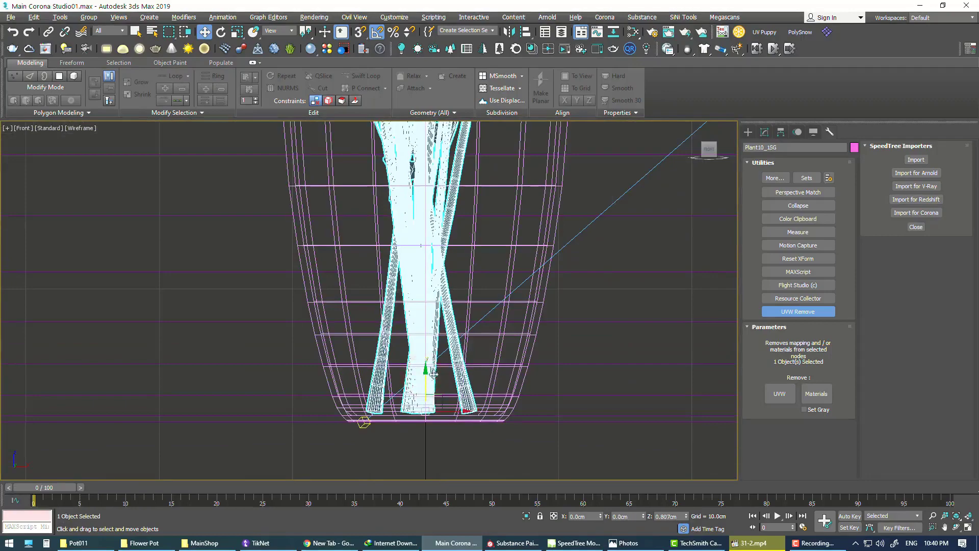
# Check the plant's placement in the maximized Perspective and Left views.
pyautogui.hotkey('alt', 'w')
pyautogui.middleClick(516, 371)
pyautogui.hotkey('alt', 'w')
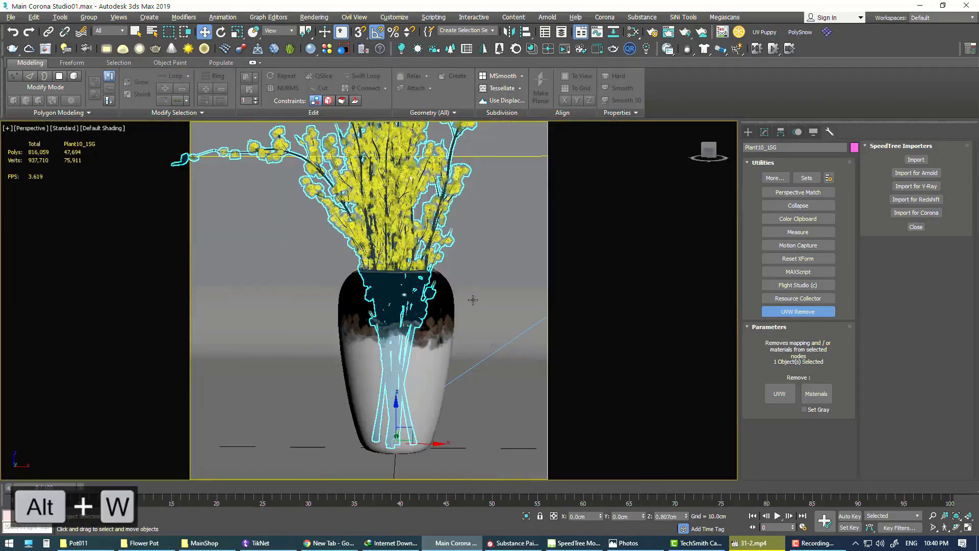
pyautogui.keyDown('alt'); pyautogui.moveTo(473, 300); pyautogui.dragTo(424, 324, button='middle'); pyautogui.keyUp('alt')
pyautogui.hotkey('alt', 'w')
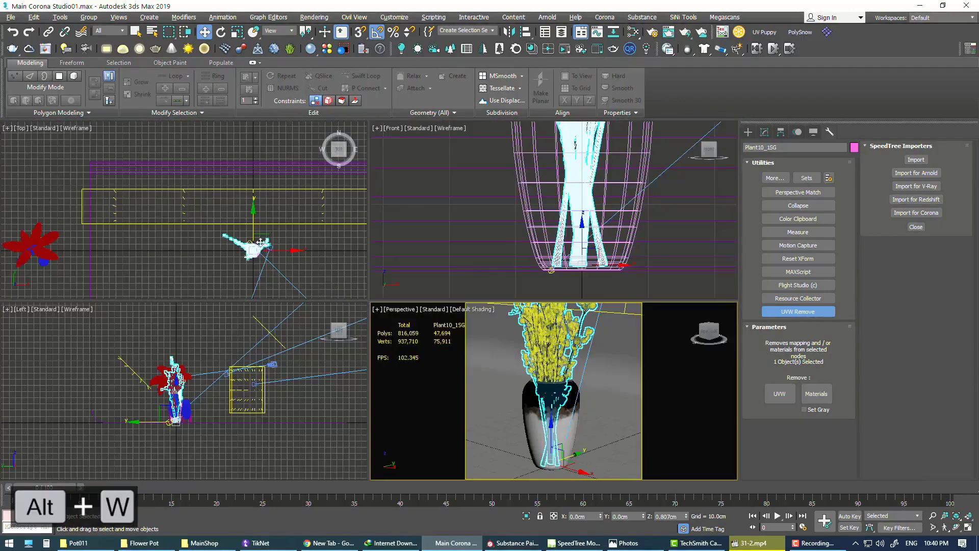
pyautogui.middleClick(172, 420)
pyautogui.hotkey('alt', 'w')
pyautogui.scroll(3, 267, 380)
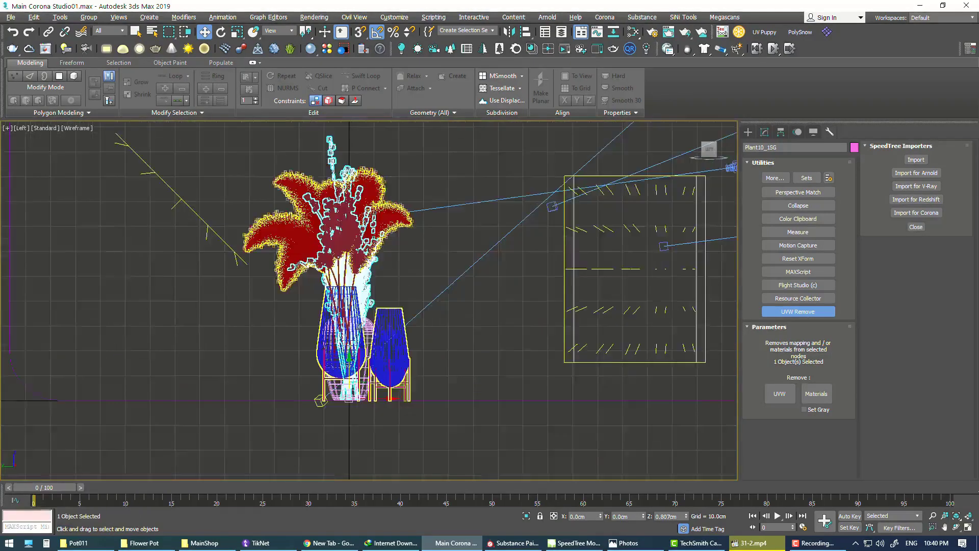
pyautogui.scroll(3, 306, 357)
pyautogui.scroll(2, 366, 323)
# Isolate the blossom plant together with the vase.
pyautogui.hotkey('alt', 'q')
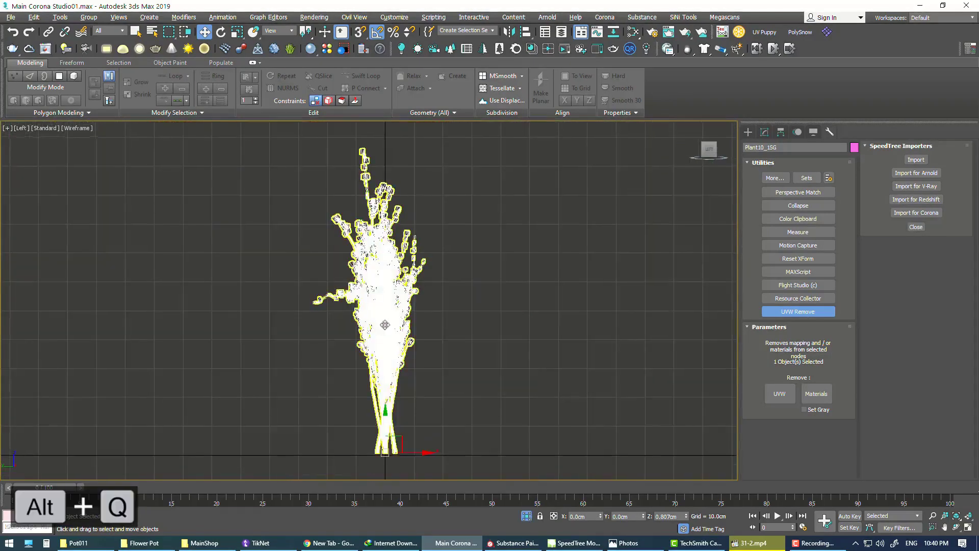
pyautogui.click(525, 517)
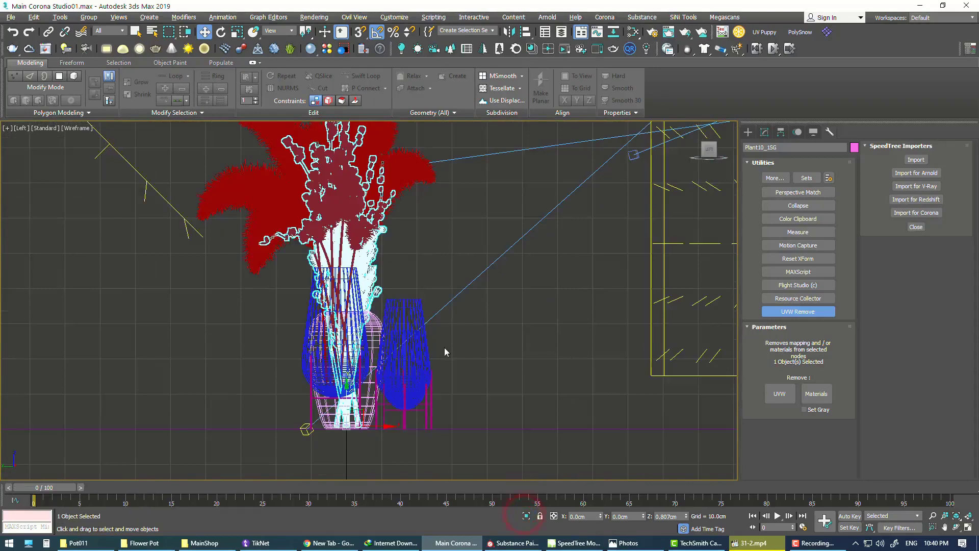
pyautogui.keyDown('ctrl'); pyautogui.click(375, 367); pyautogui.keyUp('ctrl')
pyautogui.hotkey('alt', 'q')
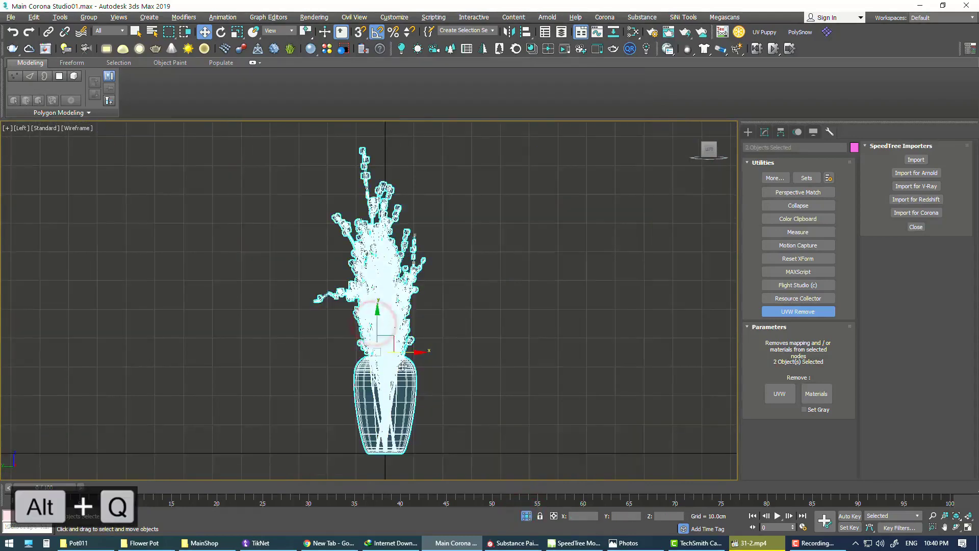
# Inspect the arrangement in the maximized Front view and deselect the vase.
pyautogui.scroll(3, 391, 368)
pyautogui.scroll(5, 391, 369)
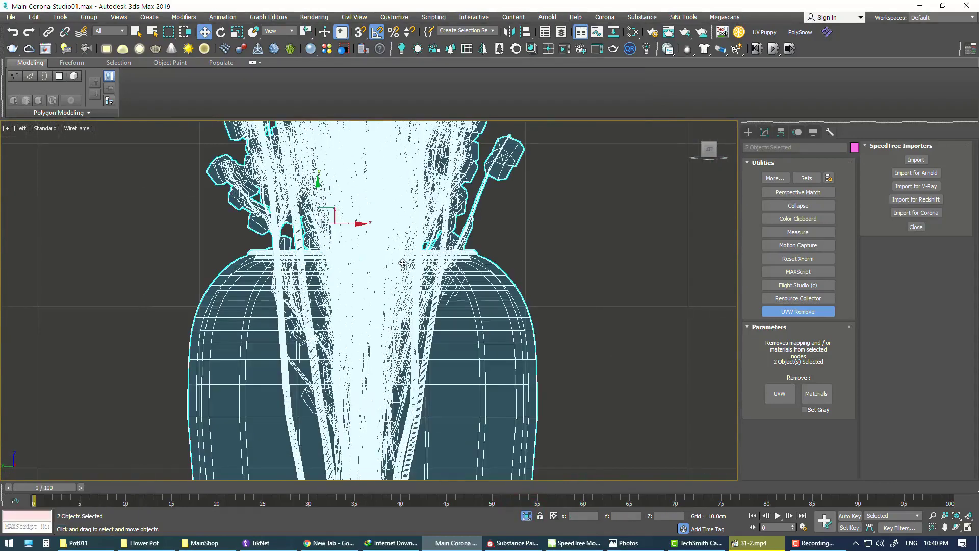
pyautogui.hotkey('alt', 'w')
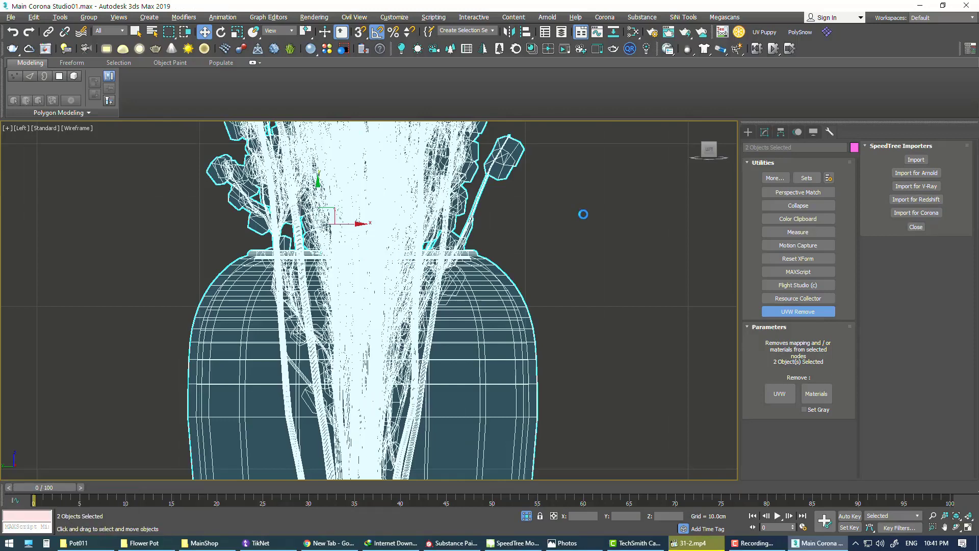
pyautogui.hotkey('alt', 'w')
pyautogui.click(582, 218)
pyautogui.hotkey('alt', 'w')
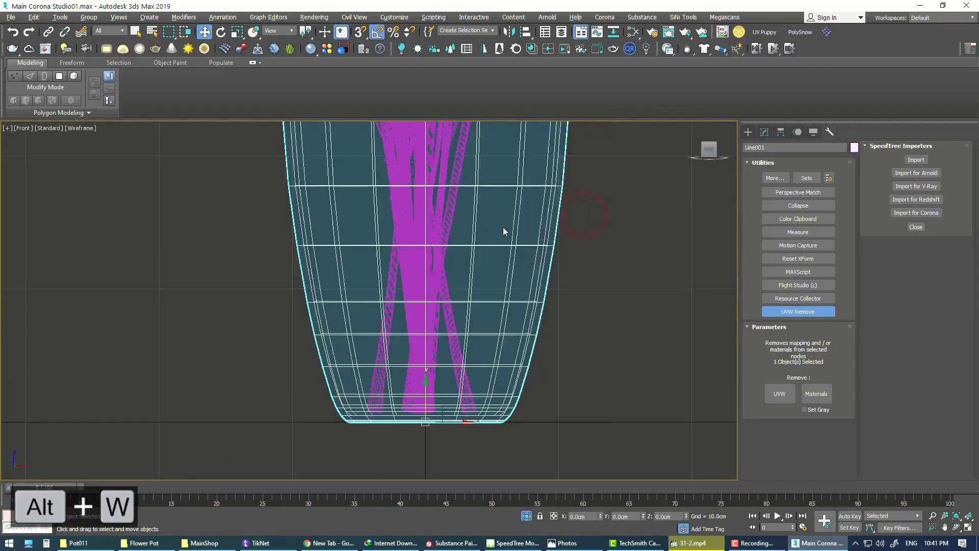
pyautogui.scroll(-5, 503, 223)
pyautogui.scroll(5, 493, 199)
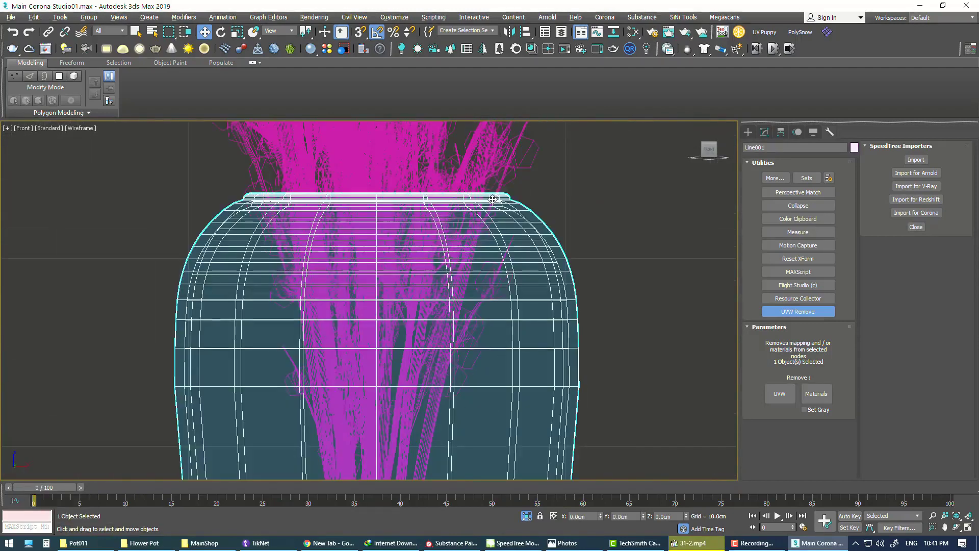
pyautogui.scroll(-2, 493, 199)
pyautogui.scroll(-3, 495, 203)
pyautogui.click(574, 258)
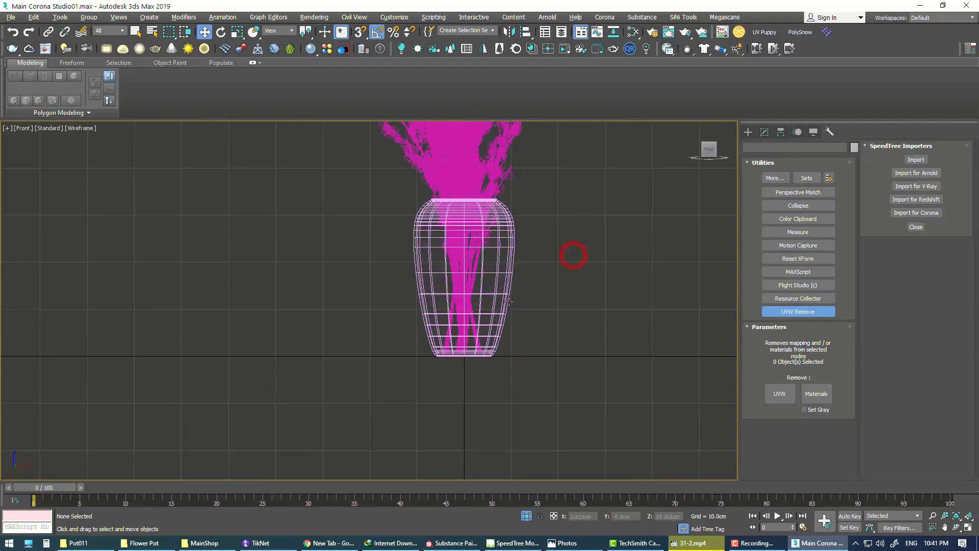
pyautogui.scroll(-3, 510, 302)
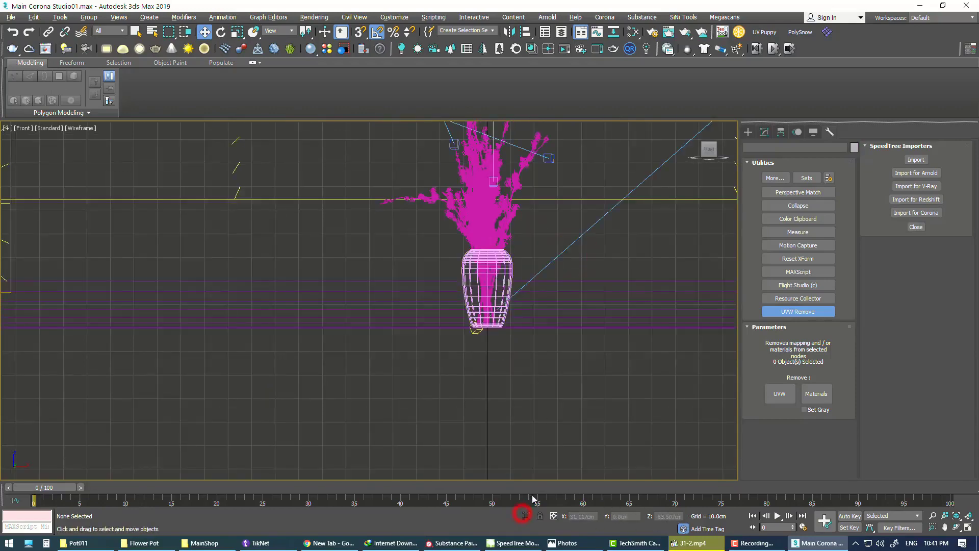
# Orbit and pan the maximized Perspective view to show the whole arrangement from the side.
pyautogui.hotkey('alt', 'w')
pyautogui.click(540, 421)
pyautogui.hotkey('alt', 'w')
pyautogui.keyDown('alt'); pyautogui.moveTo(541, 421); pyautogui.dragTo(490, 364, button='middle'); pyautogui.keyUp('alt')
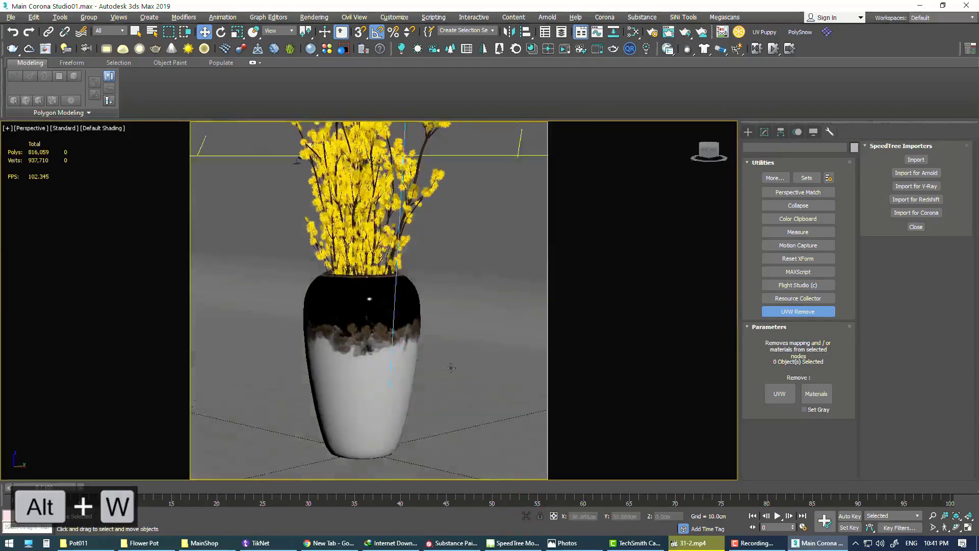
pyautogui.scroll(-2, 424, 348)
pyautogui.scroll(-2, 428, 352)
pyautogui.moveTo(431, 355)
pyautogui.mouseDown(button='middle')
pyautogui.moveTo(414, 406)
pyautogui.moveTo(428, 407)
pyautogui.moveTo(412, 402)
pyautogui.moveTo(423, 376)
pyautogui.mouseUp(button='middle')
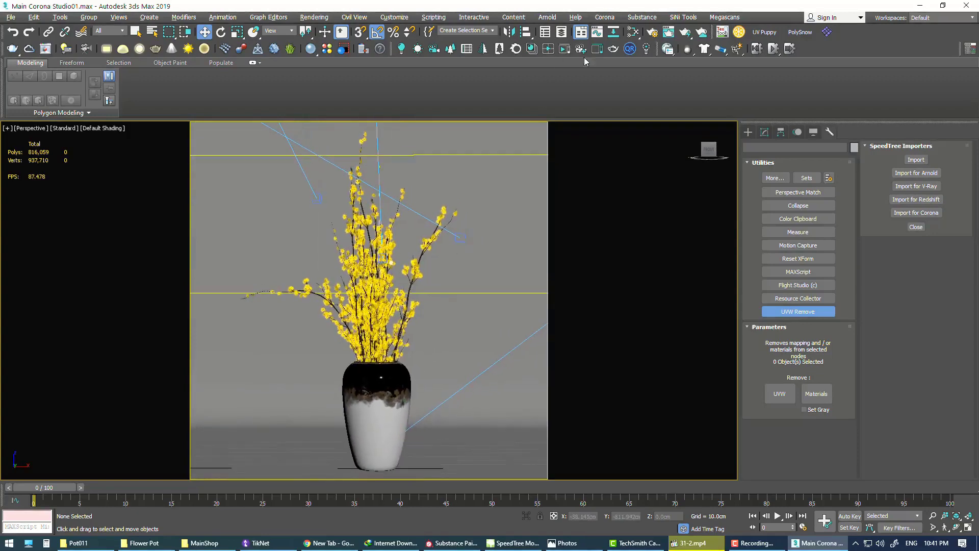
pyautogui.click(565, 50)
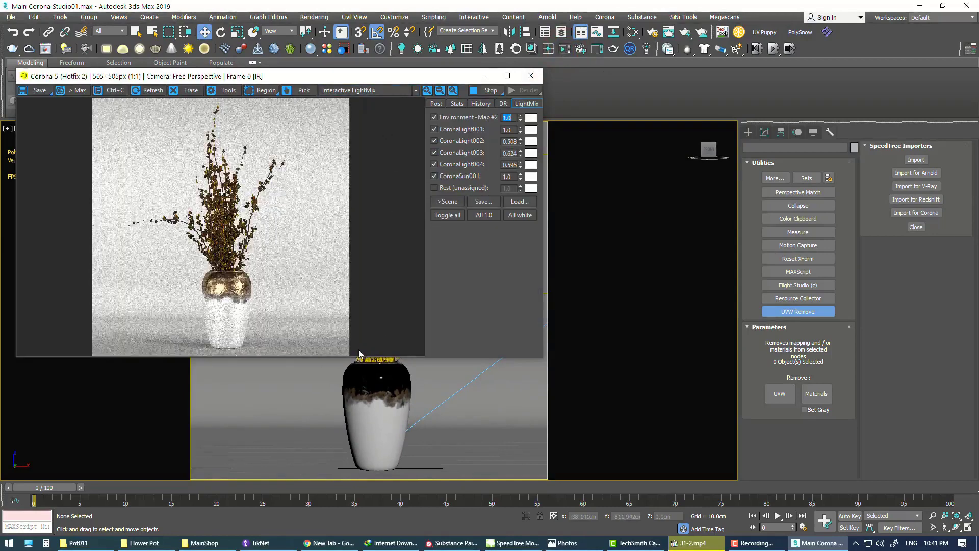
# Enlarge the Corona interactive frame buffer to 729×729, move it higher, and bring up the Slate Material Editor.
pyautogui.moveTo(356, 357); pyautogui.dragTo(336, 464)
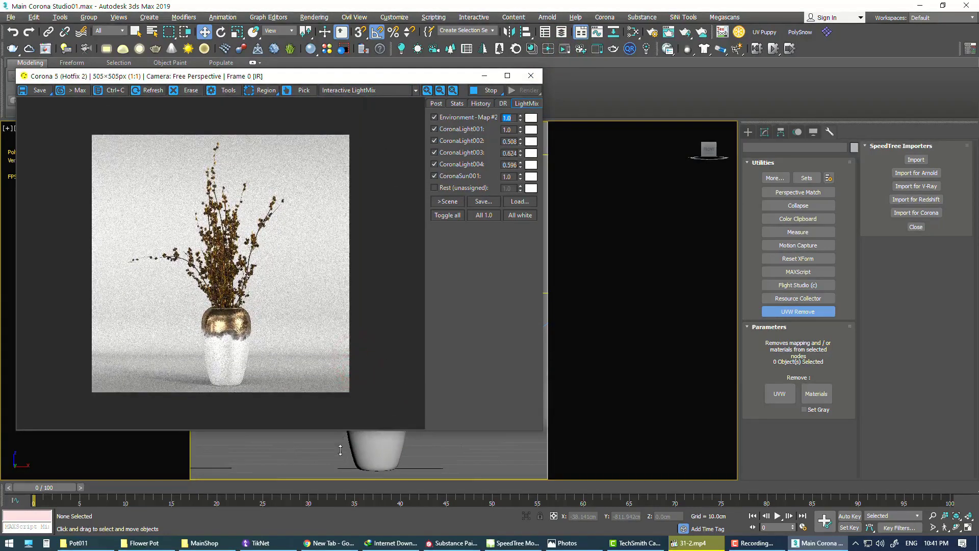
pyautogui.moveTo(350, 76); pyautogui.dragTo(355, 53)
pyautogui.click(935, 298)
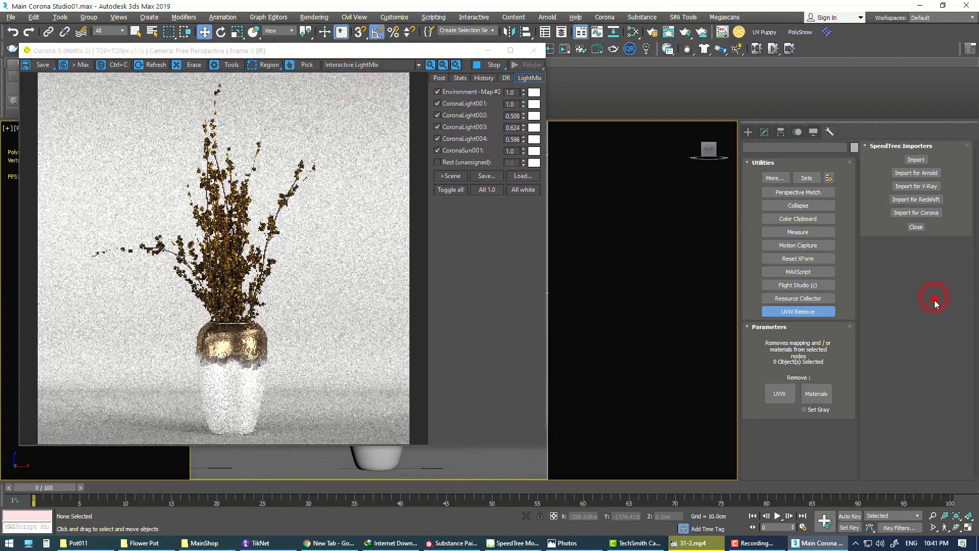
pyautogui.press('m')
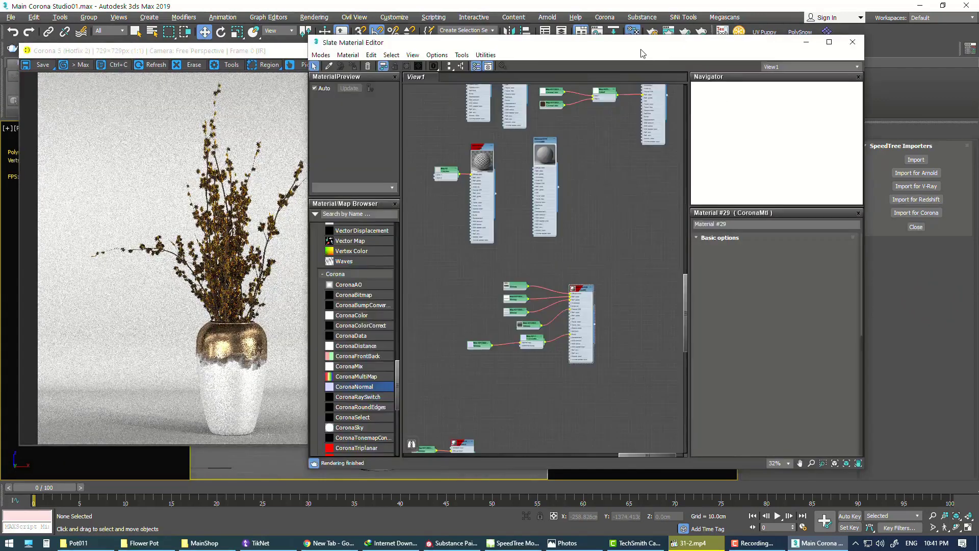
# Load the plant's material network into the Slate node view and frame its bitmap nodes.
pyautogui.moveTo(644, 54); pyautogui.dragTo(714, 43)
pyautogui.moveTo(667, 408); pyautogui.dragTo(569, 204, button='middle')
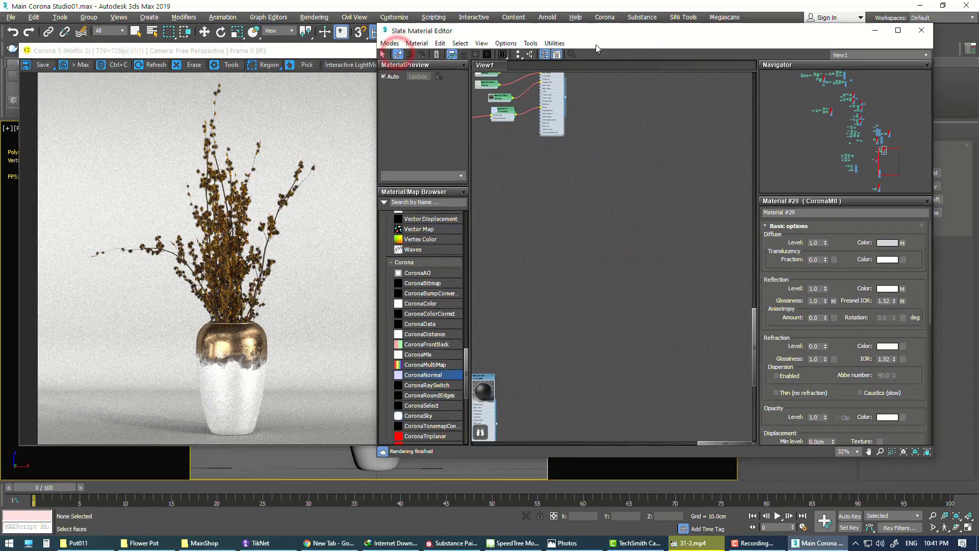
pyautogui.moveTo(359, 54); pyautogui.dragTo(297, 263)
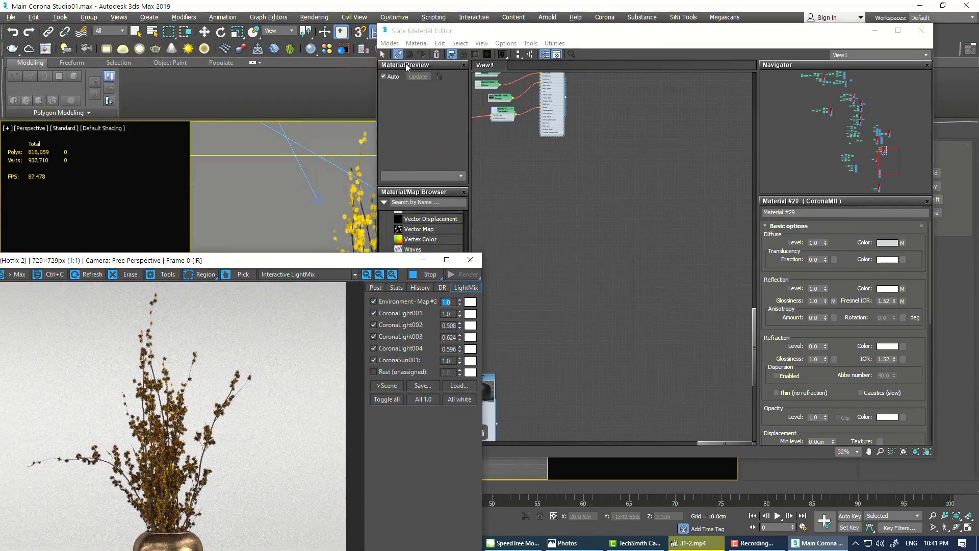
pyautogui.click(360, 219)
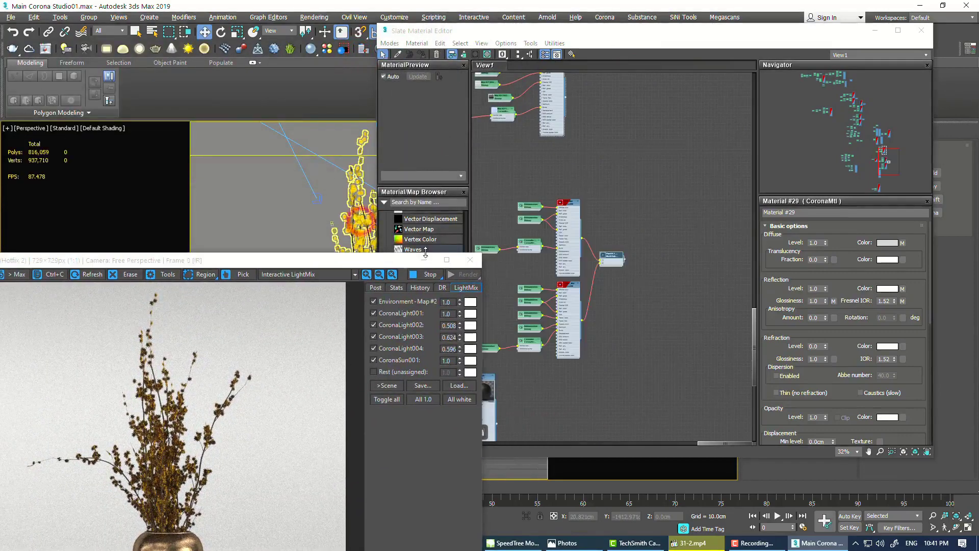
pyautogui.moveTo(427, 261); pyautogui.dragTo(490, 35)
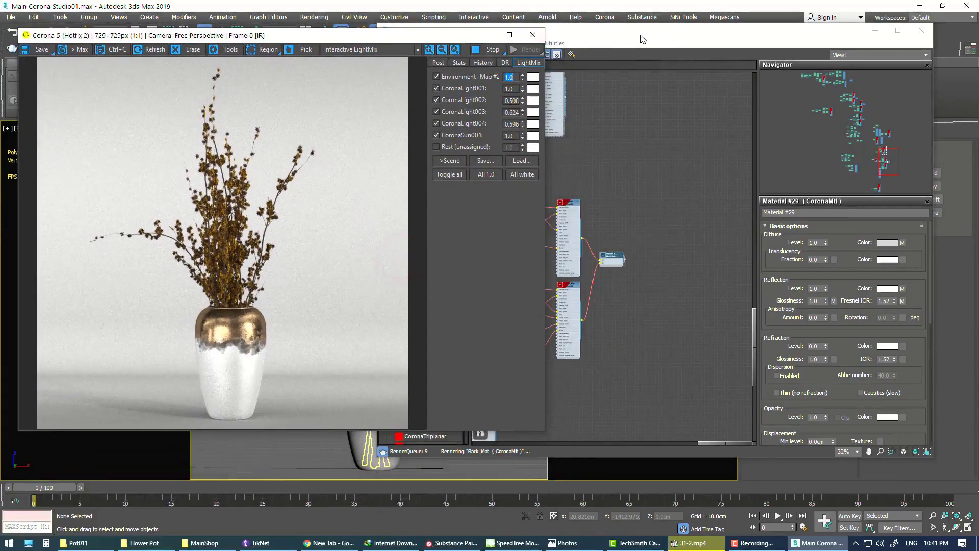
pyautogui.doubleClick(642, 35)
pyautogui.moveTo(682, 254); pyautogui.dragTo(751, 252, button='middle')
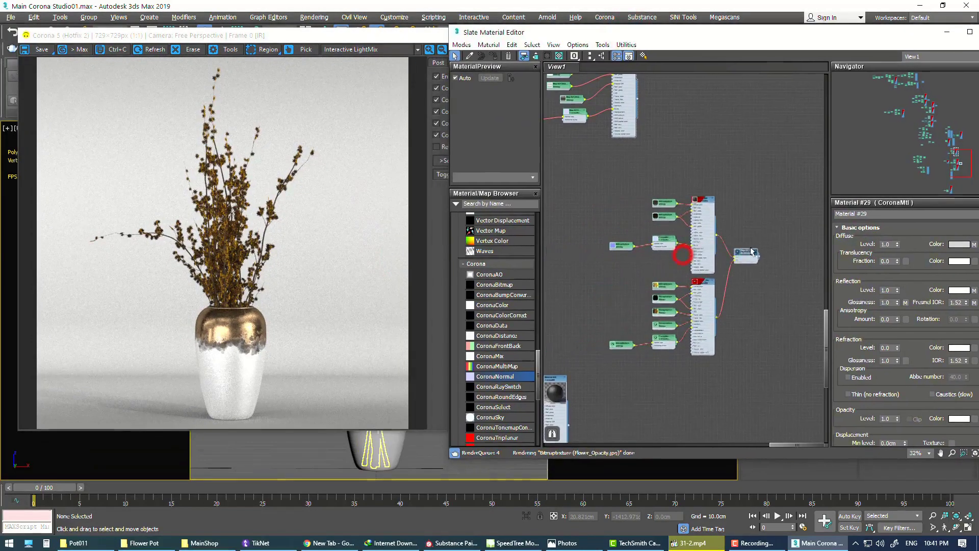
pyautogui.scroll(3, 696, 255)
pyautogui.scroll(2, 680, 190)
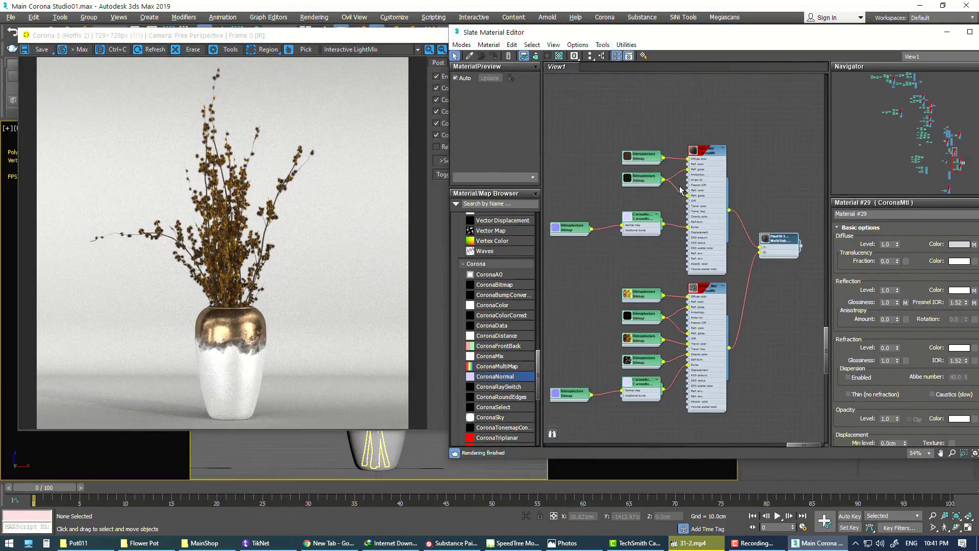
# Reconnect the top bark material's map, enable CoronaNormal Add gamma, and start reselecting Bark_Normal.
pyautogui.moveTo(683, 183); pyautogui.dragTo(688, 170)
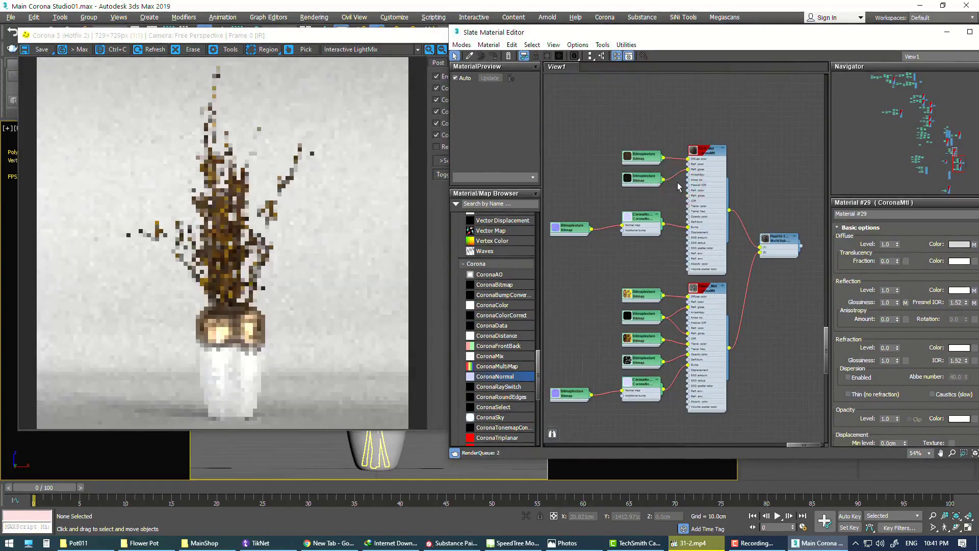
pyautogui.moveTo(650, 220); pyautogui.dragTo(653, 230)
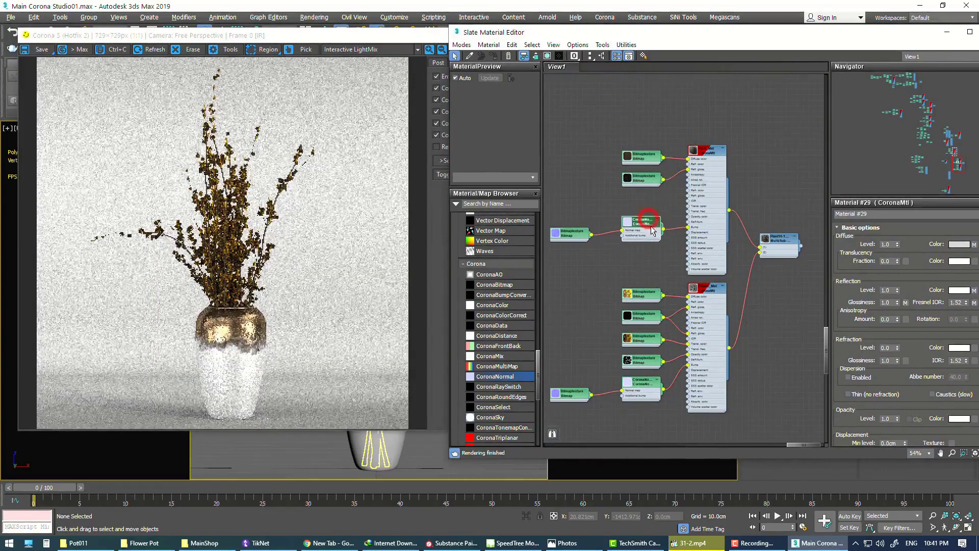
pyautogui.doubleClick(643, 223)
pyautogui.click(938, 254)
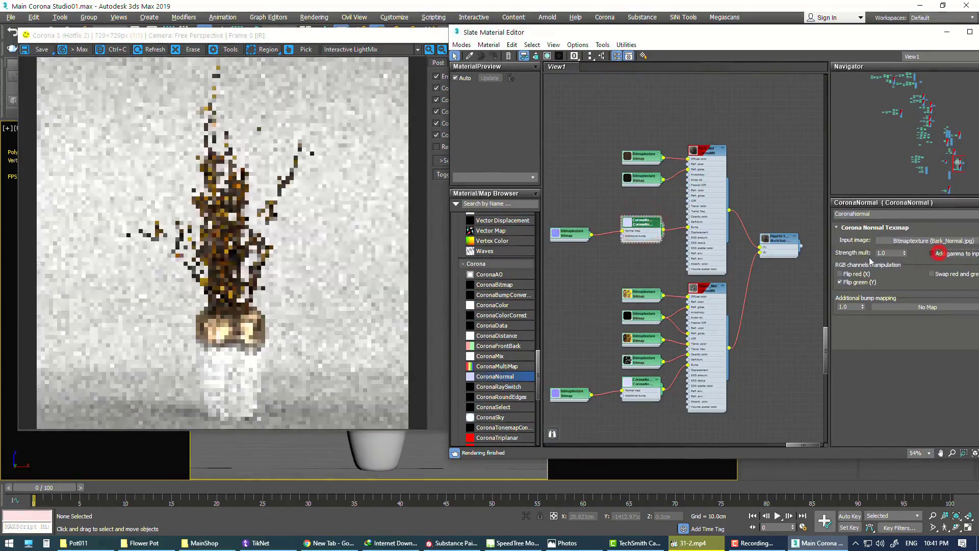
pyautogui.click(409, 100)
pyautogui.doubleClick(574, 234)
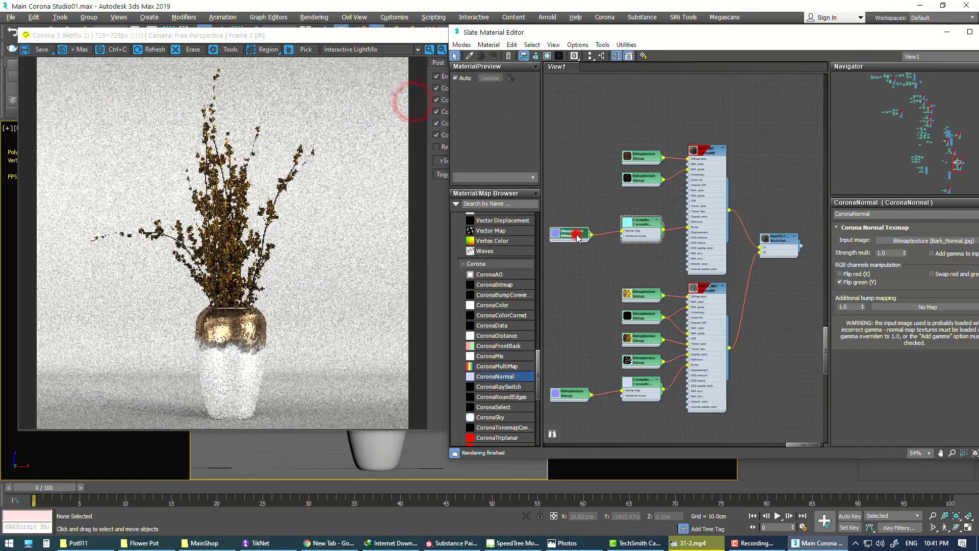
pyautogui.click(925, 357)
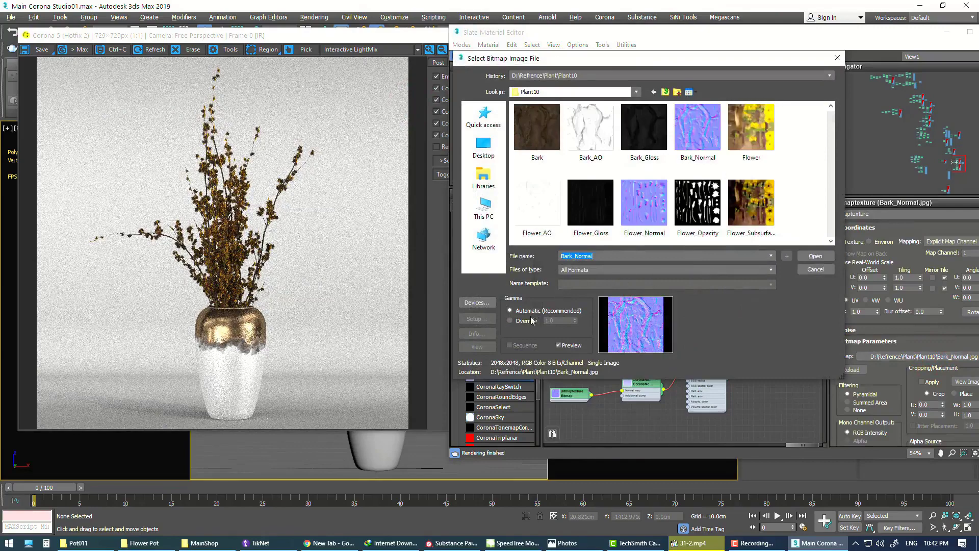
# Reload Bark_Normal and Bark_Gloss from Plant10 with gamma override 1.0.
pyautogui.click(531, 320)
pyautogui.click(816, 256)
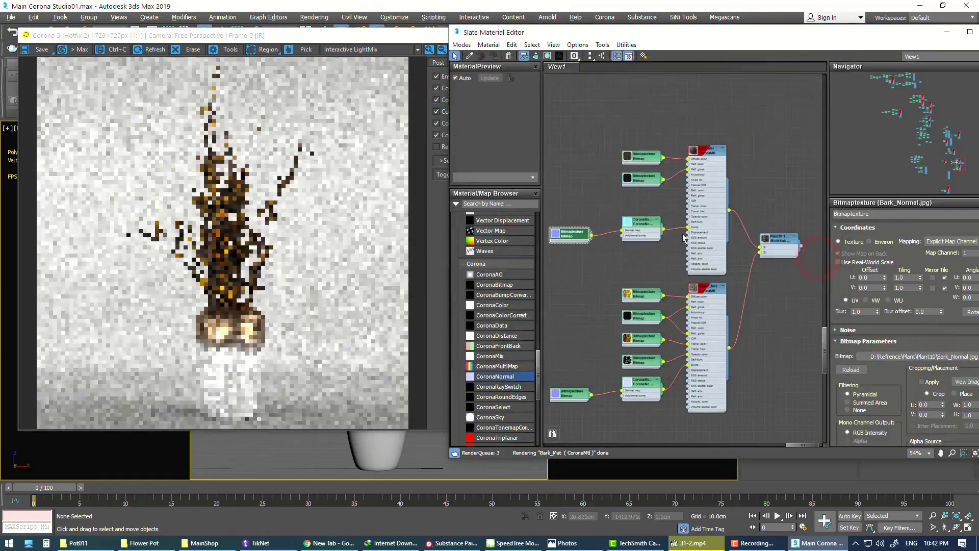
pyautogui.click(654, 179)
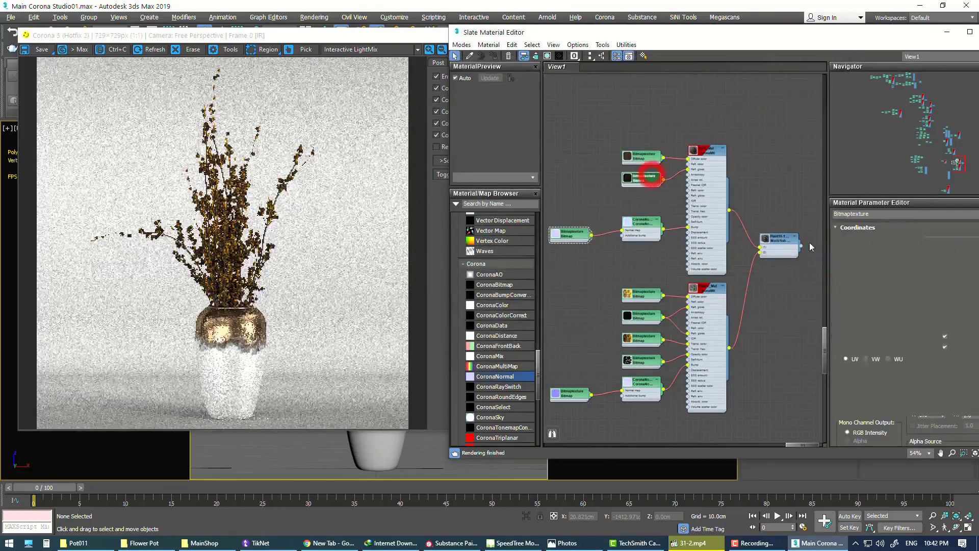
pyautogui.click(950, 357)
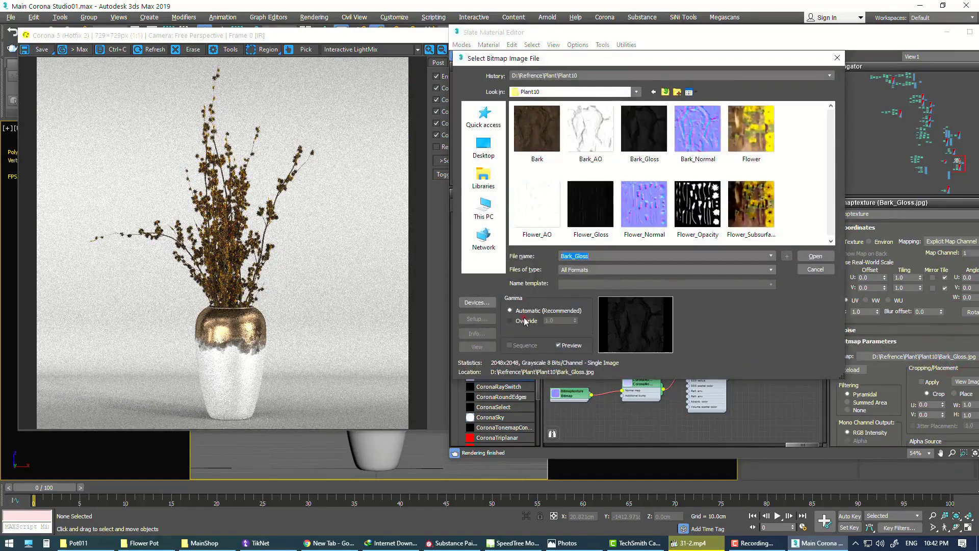
pyautogui.click(526, 322)
pyautogui.click(814, 257)
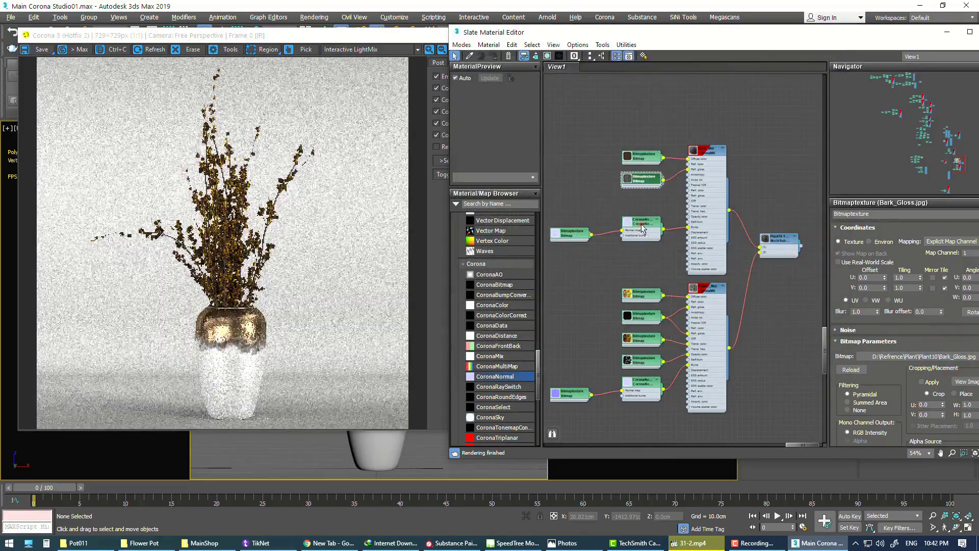
# Line up the normal-map nodes and pan the node graph up and right.
pyautogui.moveTo(642, 229); pyautogui.dragTo(641, 223)
pyautogui.moveTo(582, 233); pyautogui.dragTo(589, 229)
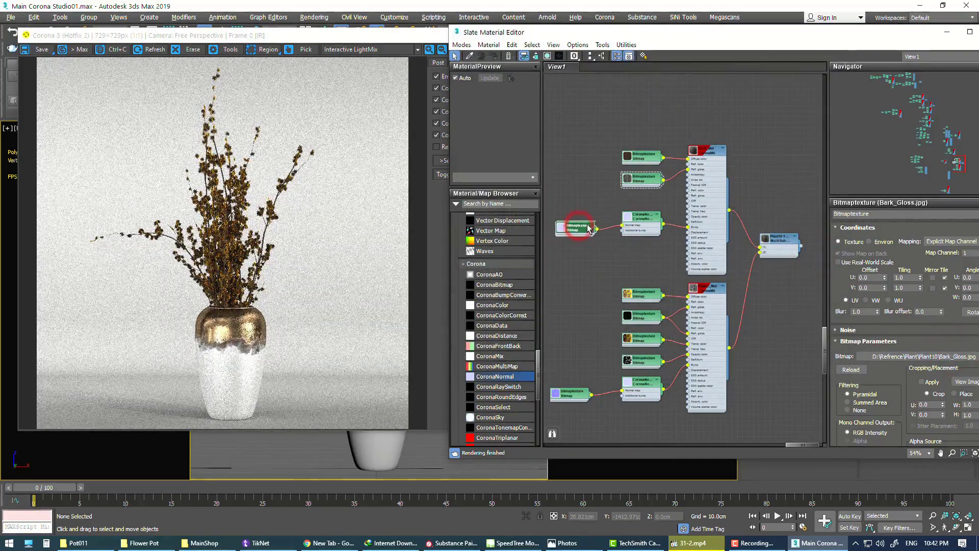
pyautogui.moveTo(661, 325); pyautogui.dragTo(694, 230, button='middle')
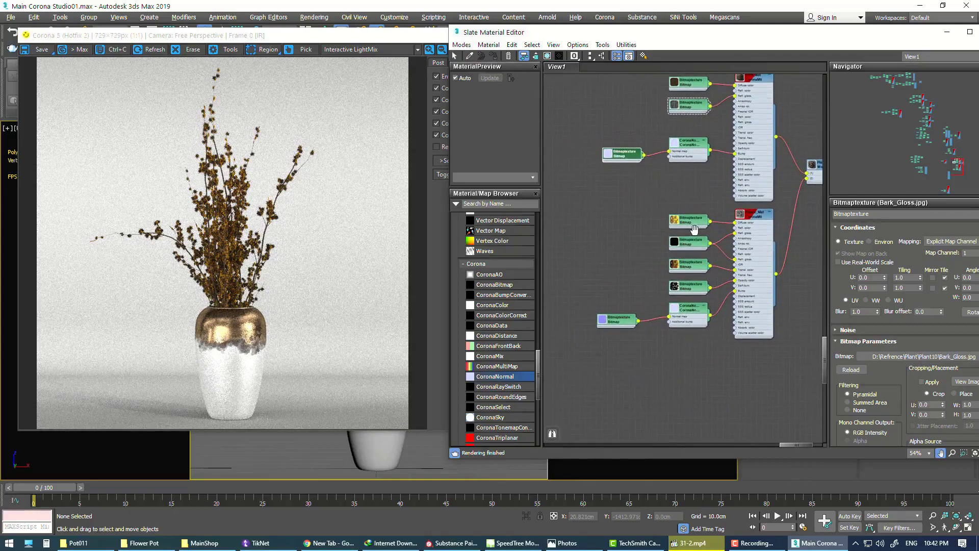
# Add Falloff and Color Correction nodes and connect the Falloff to the bark material's diffuse.
pyautogui.scroll(5, 532, 278)
pyautogui.scroll(5, 510, 278)
pyautogui.scroll(5, 510, 278)
pyautogui.scroll(5, 511, 276)
pyautogui.scroll(-3, 511, 275)
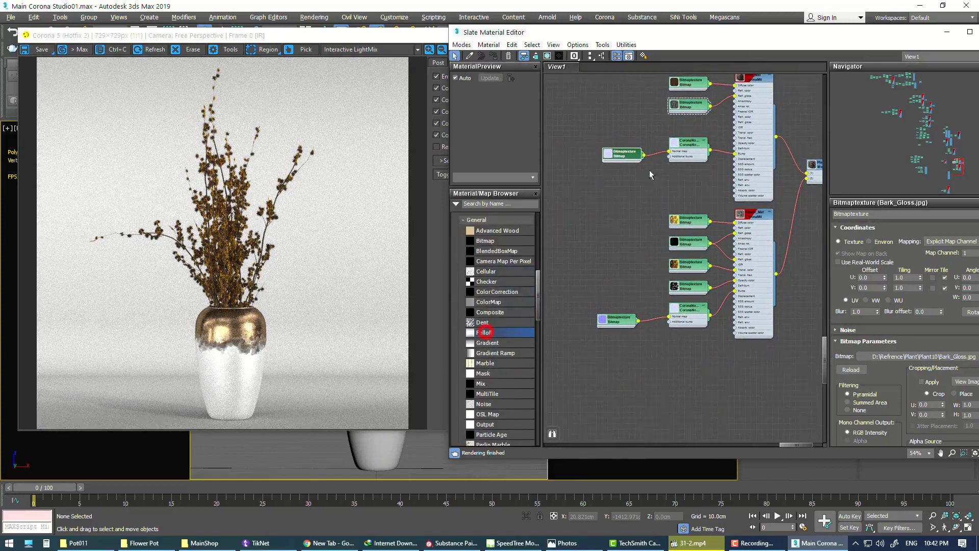
pyautogui.moveTo(650, 174); pyautogui.dragTo(597, 104)
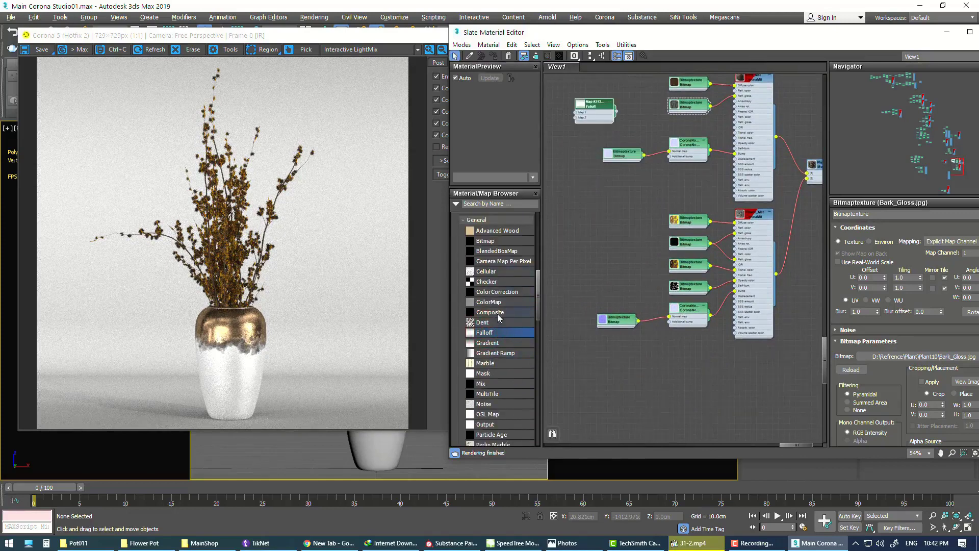
pyautogui.moveTo(500, 293); pyautogui.dragTo(600, 81)
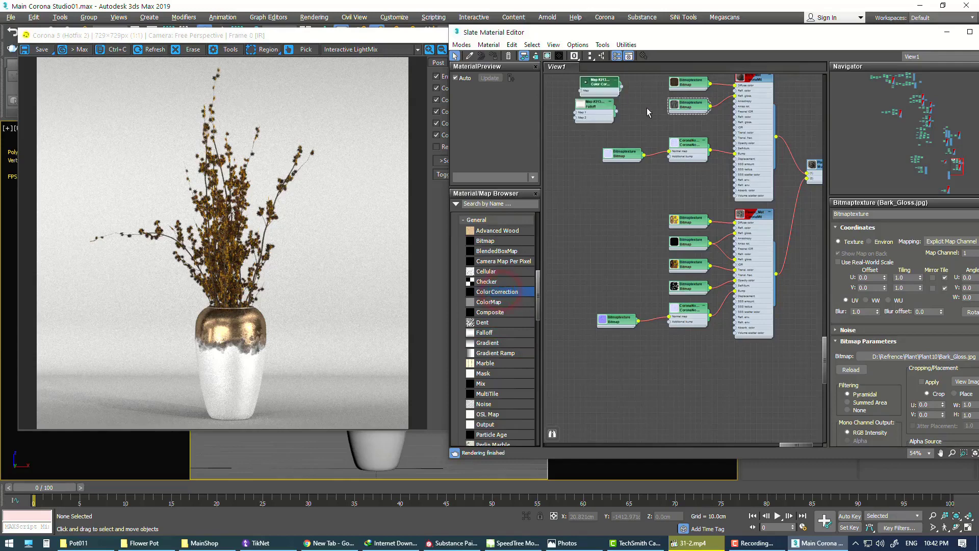
pyautogui.moveTo(647, 112); pyautogui.dragTo(659, 281, button='middle')
pyautogui.moveTo(618, 281); pyautogui.dragTo(674, 214)
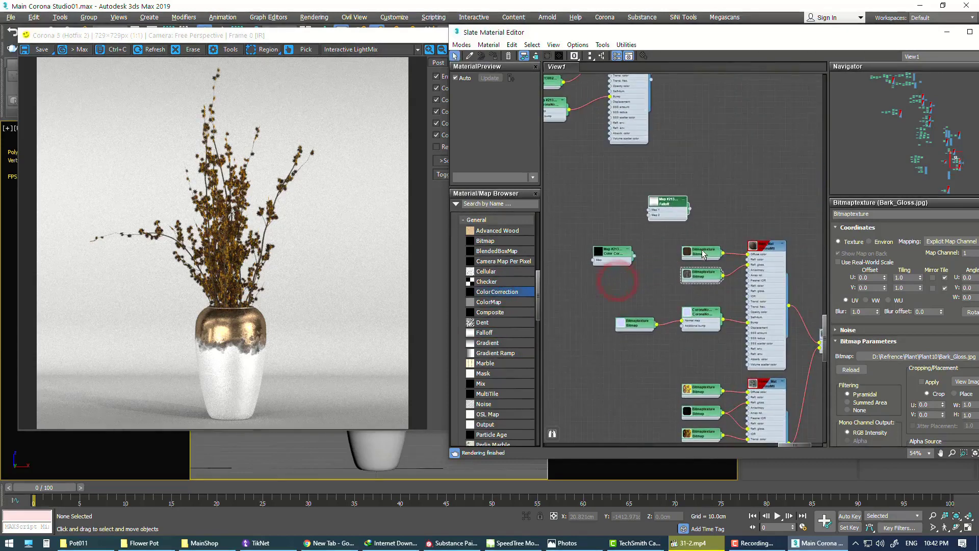
pyautogui.moveTo(704, 254); pyautogui.dragTo(520, 238)
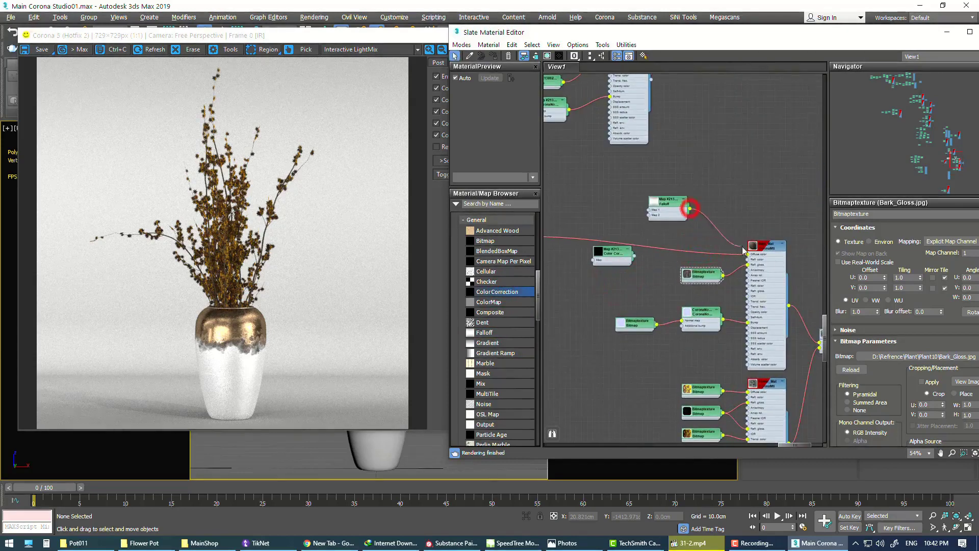
pyautogui.moveTo(750, 259); pyautogui.dragTo(749, 254)
pyautogui.moveTo(674, 203); pyautogui.dragTo(699, 242)
# Wire two Color Corrections (Lightness Advanced) into the Falloff, both fed by the Bark bitmap.
pyautogui.moveTo(680, 238); pyautogui.dragTo(731, 246, button='middle')
pyautogui.click(584, 241)
pyautogui.moveTo(685, 261)
pyautogui.mouseDown()
pyautogui.moveTo(745, 251)
pyautogui.moveTo(690, 268)
pyautogui.mouseUp()
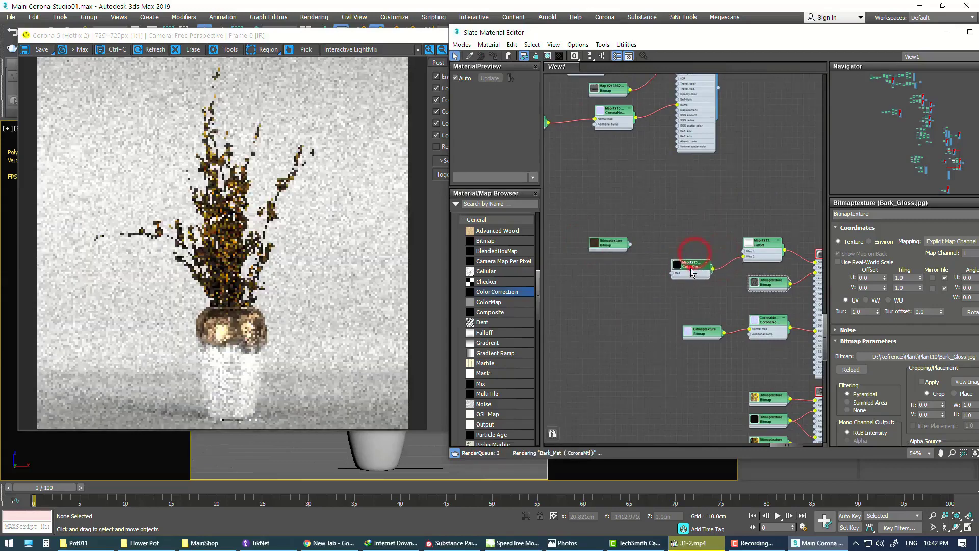
pyautogui.click(951, 405)
pyautogui.click(691, 265)
pyautogui.moveTo(689, 257)
pyautogui.keyDown('shift'); pyautogui.mouseDown()
pyautogui.moveTo(685, 236)
pyautogui.moveTo(745, 251)
pyautogui.moveTo(697, 249)
pyautogui.mouseUp(); pyautogui.keyUp('shift')
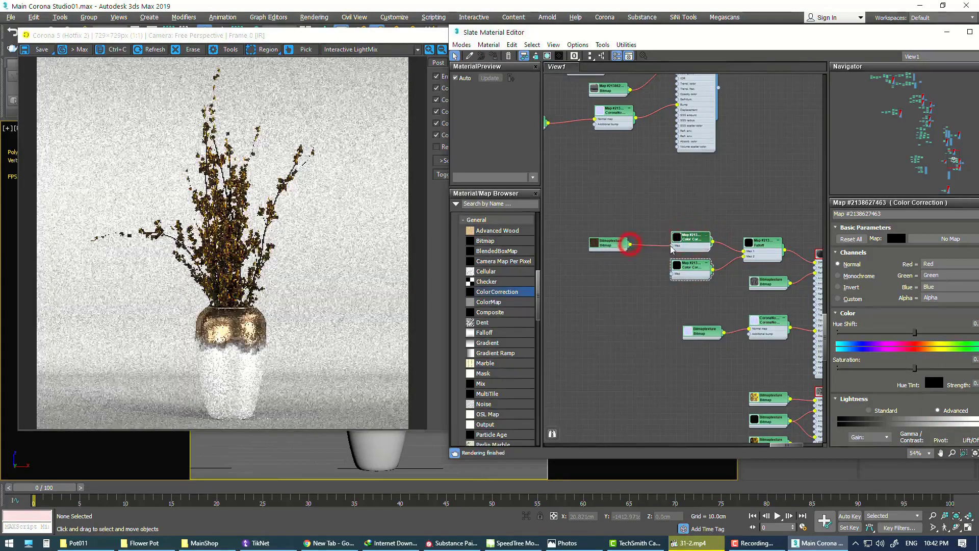
pyautogui.moveTo(630, 245); pyautogui.dragTo(672, 247)
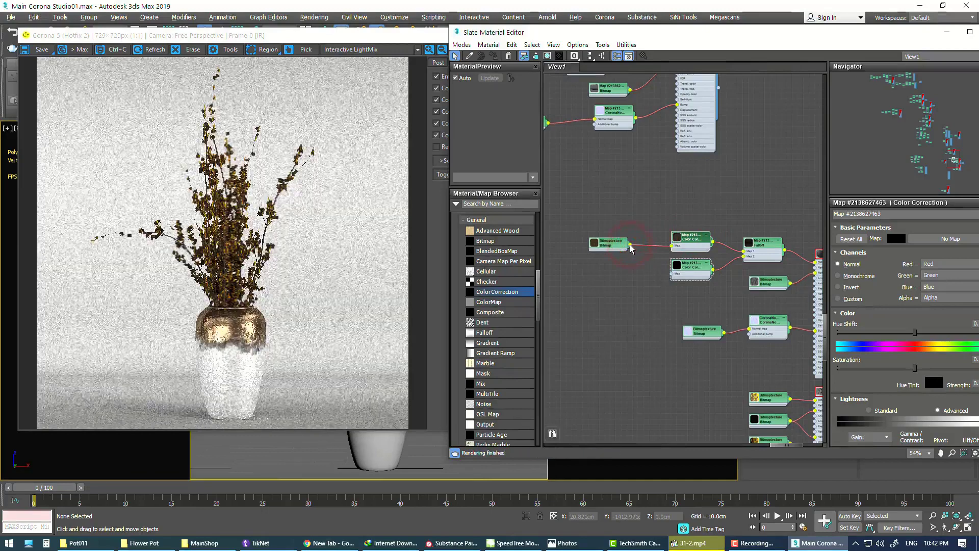
pyautogui.moveTo(673, 278); pyautogui.dragTo(688, 273)
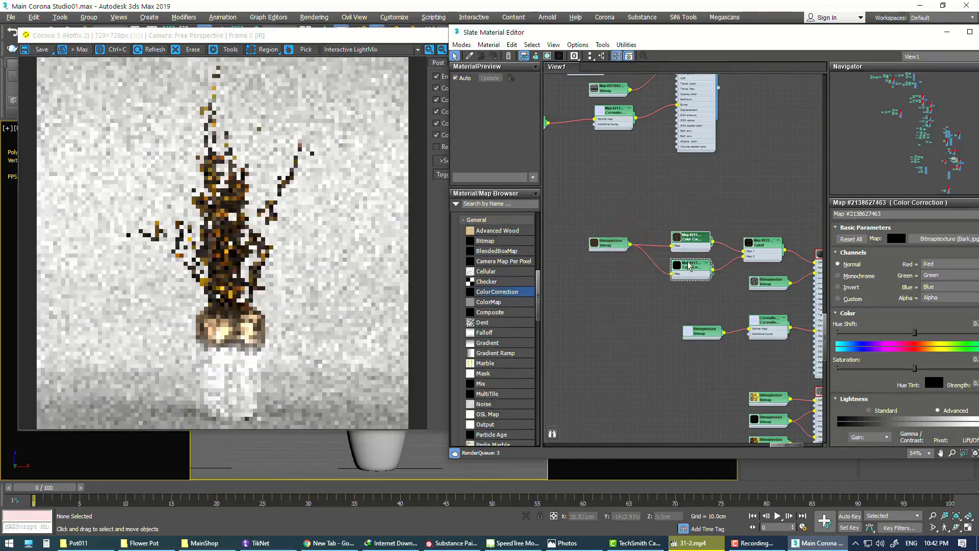
# Frame the correction nodes and open the top Color Correction's parameters.
pyautogui.scroll(1, 700, 266)
pyautogui.scroll(1, 706, 258)
pyautogui.scroll(1, 717, 244)
pyautogui.scroll(1, 728, 231)
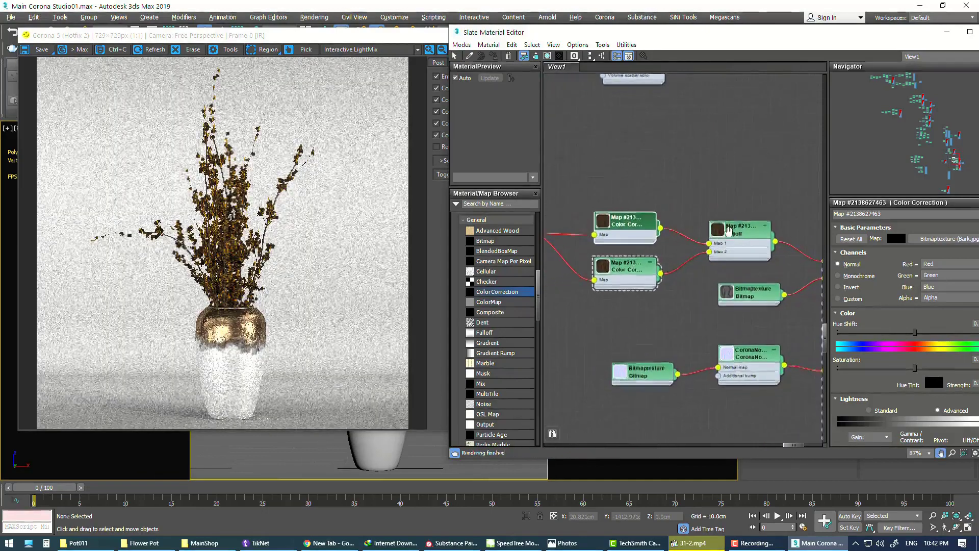
pyautogui.moveTo(613, 246); pyautogui.dragTo(680, 232, button='middle')
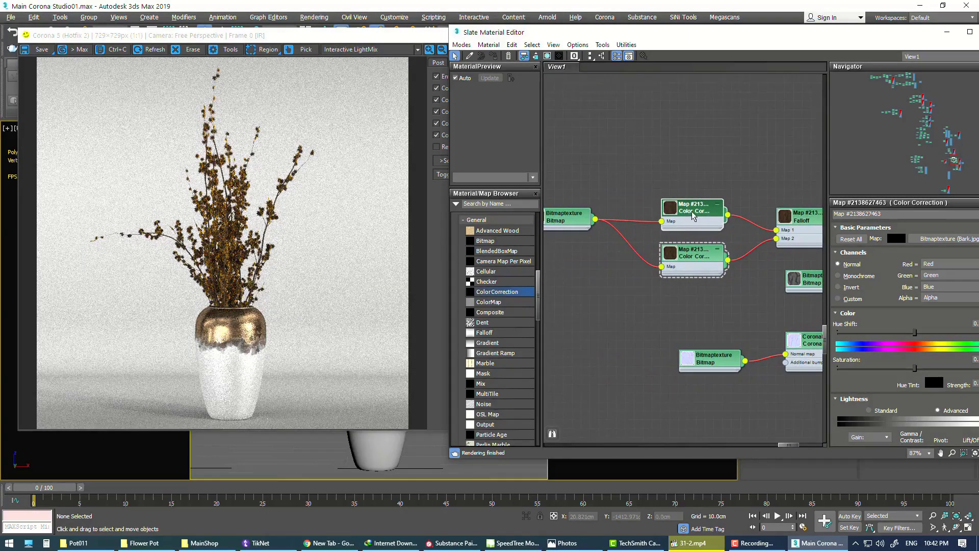
pyautogui.doubleClick(693, 216)
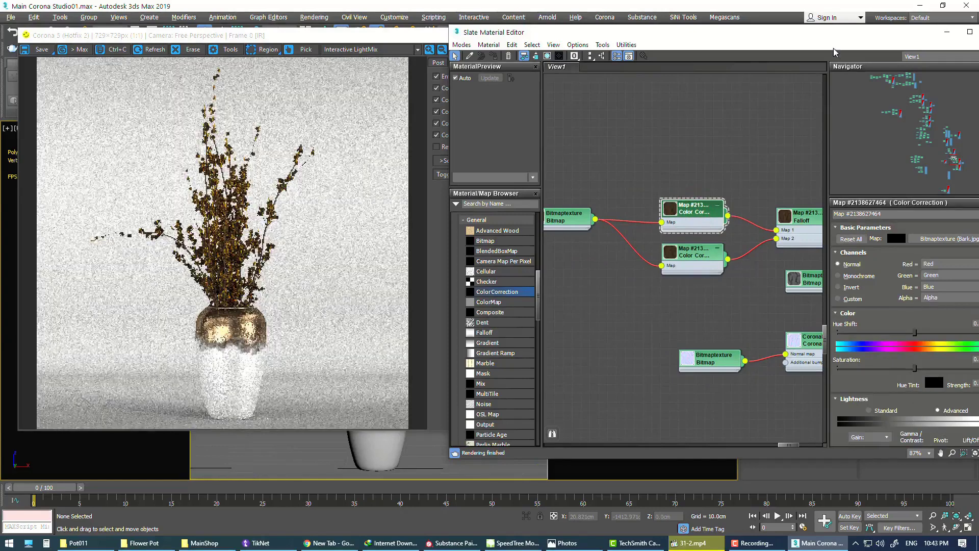
# Adjust the RGB gamma/contrast of the first bark Color Correction map.
pyautogui.moveTo(837, 32); pyautogui.dragTo(686, 14)
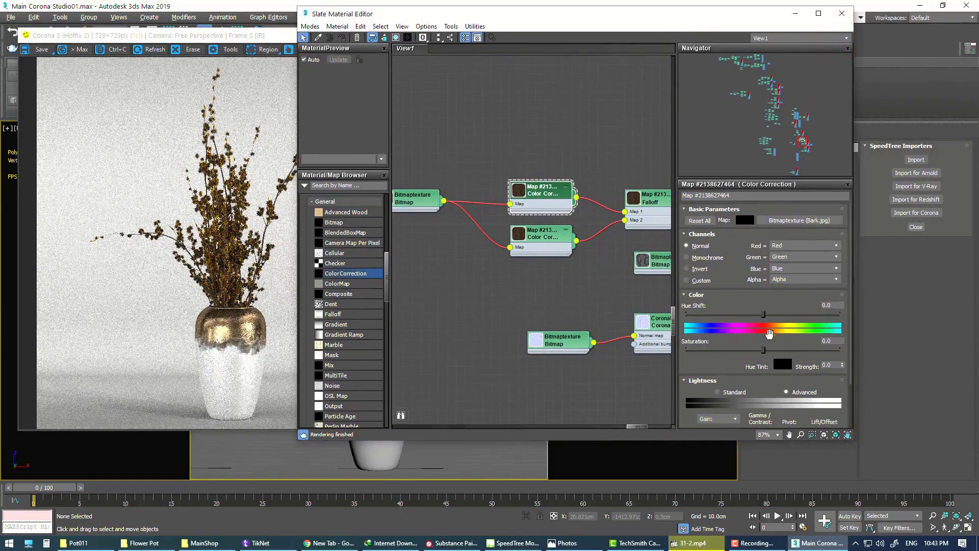
pyautogui.scroll(-1, 769, 332)
pyautogui.scroll(-2, 768, 357)
pyautogui.click(757, 375)
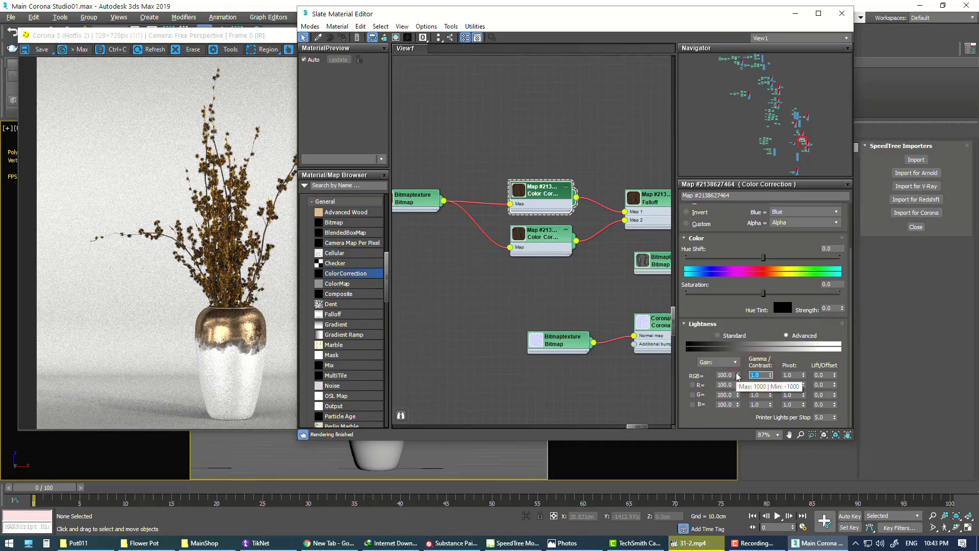
pyautogui.write('1.2')
pyautogui.press('Return')
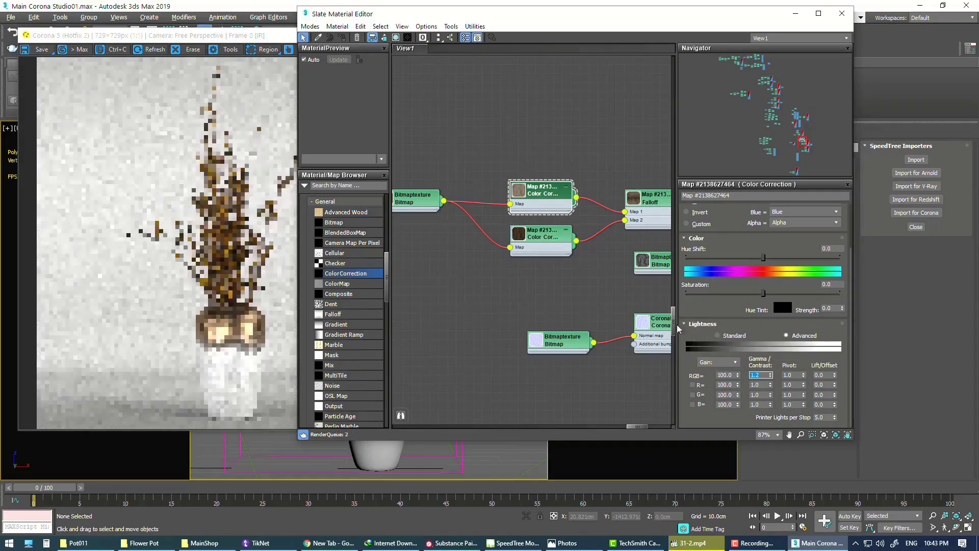
# Set the second Color Correction map's RGB gamma/contrast to 0.8.
pyautogui.click(547, 236)
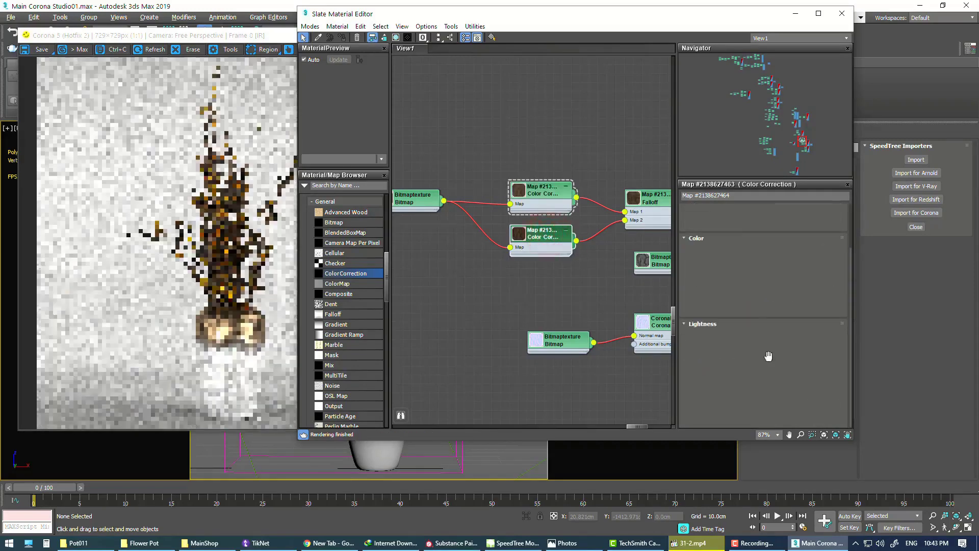
pyautogui.doubleClick(759, 375)
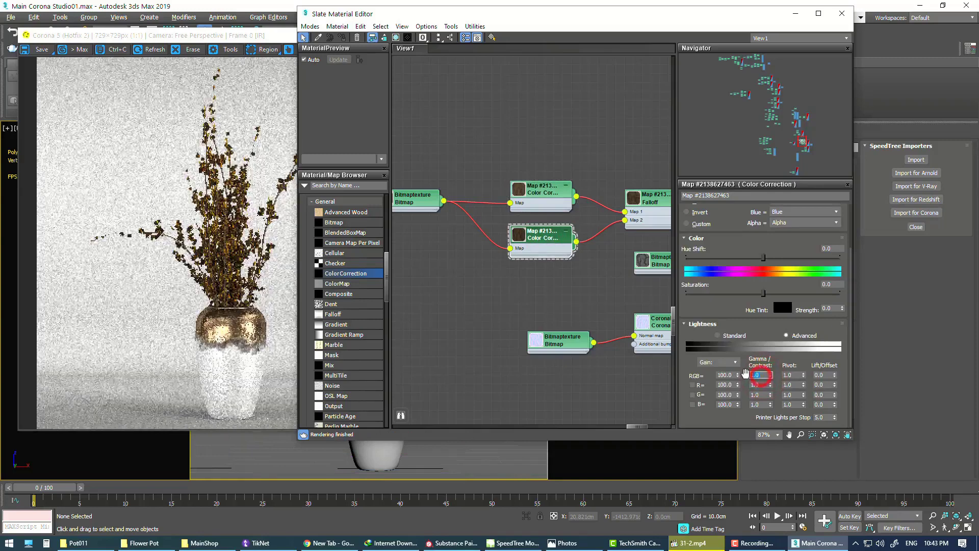
pyautogui.press('Return')
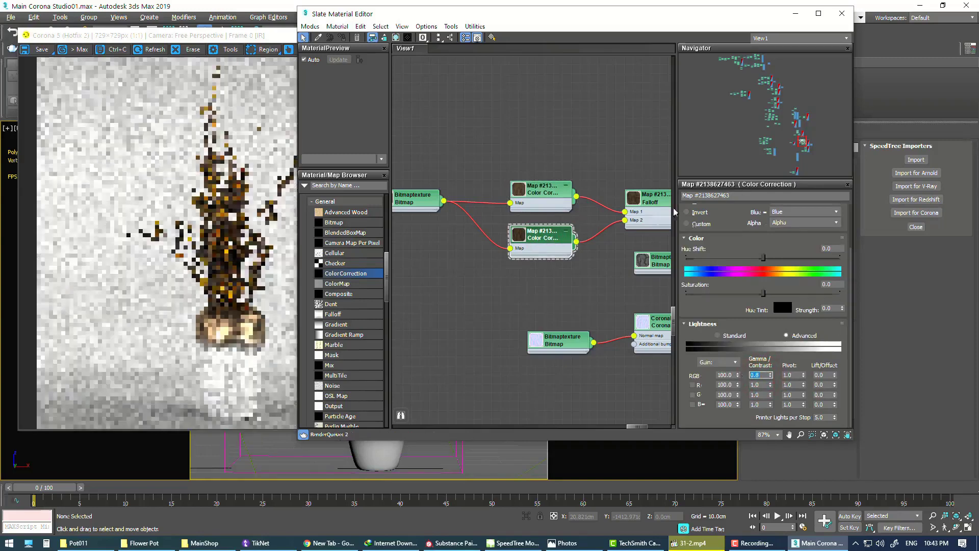
pyautogui.scroll(-5, 598, 212)
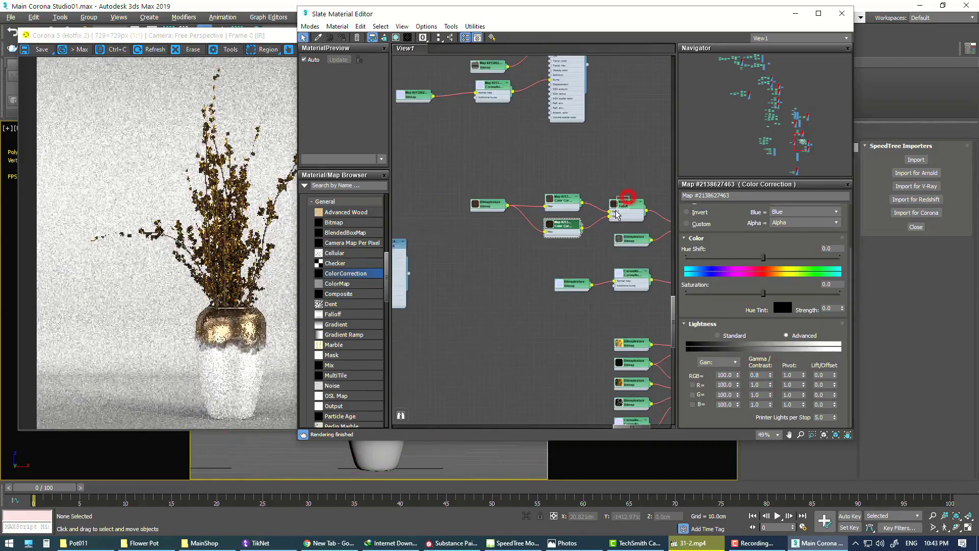
# Duplicate the bark Bitmap, Color Correction and Falloff node chain below the original.
pyautogui.moveTo(629, 197); pyautogui.dragTo(498, 231)
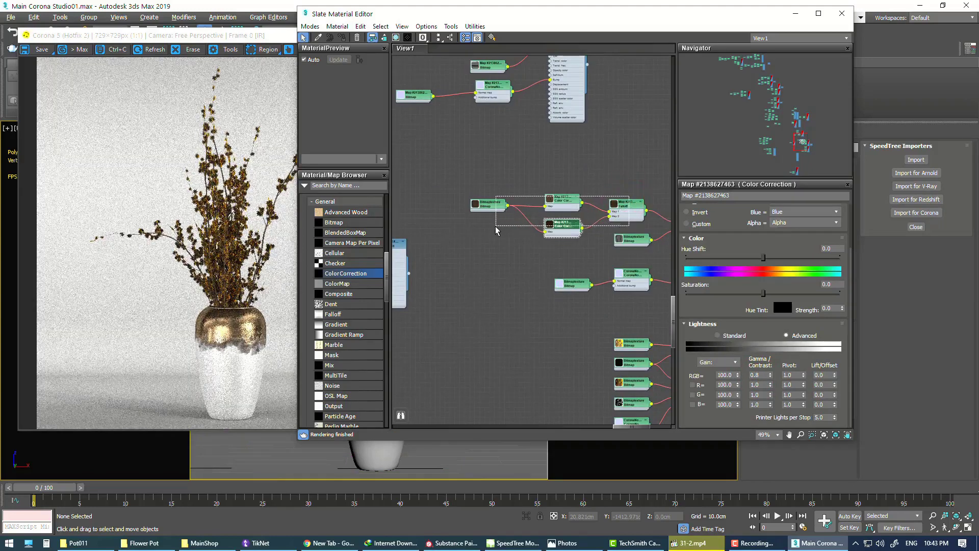
pyautogui.press('l')
pyautogui.scroll(-4, 583, 206)
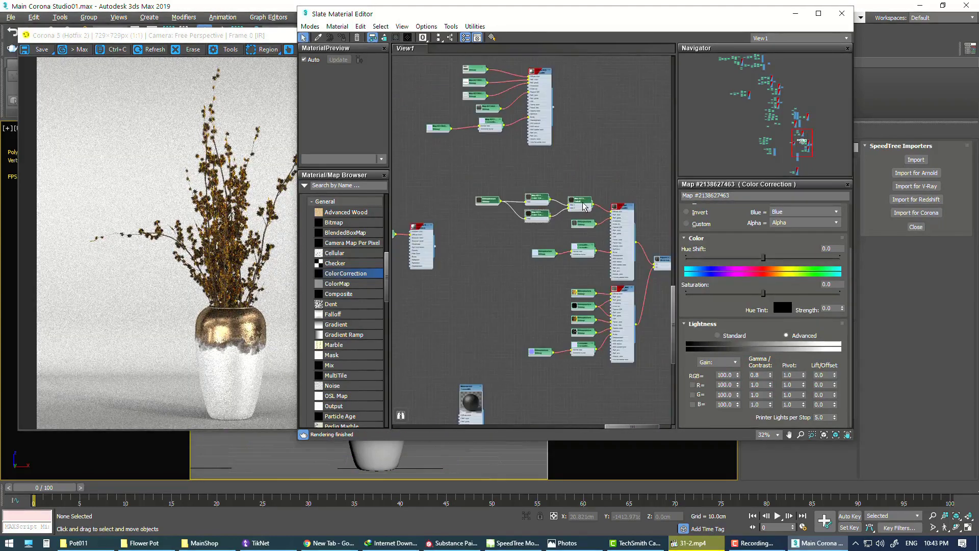
pyautogui.keyDown('shift'); pyautogui.moveTo(580, 209); pyautogui.dragTo(553, 279); pyautogui.keyUp('shift')
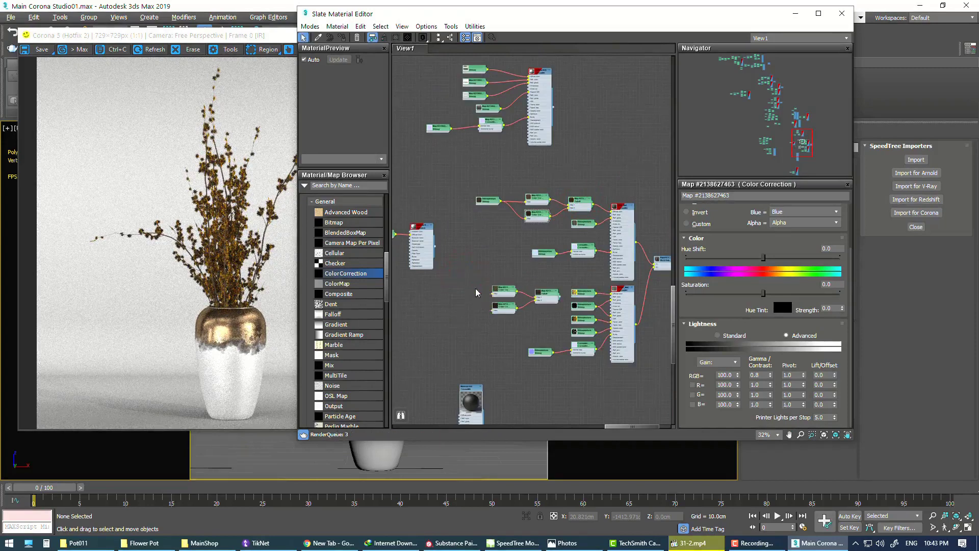
pyautogui.scroll(2, 562, 303)
pyautogui.scroll(2, 565, 305)
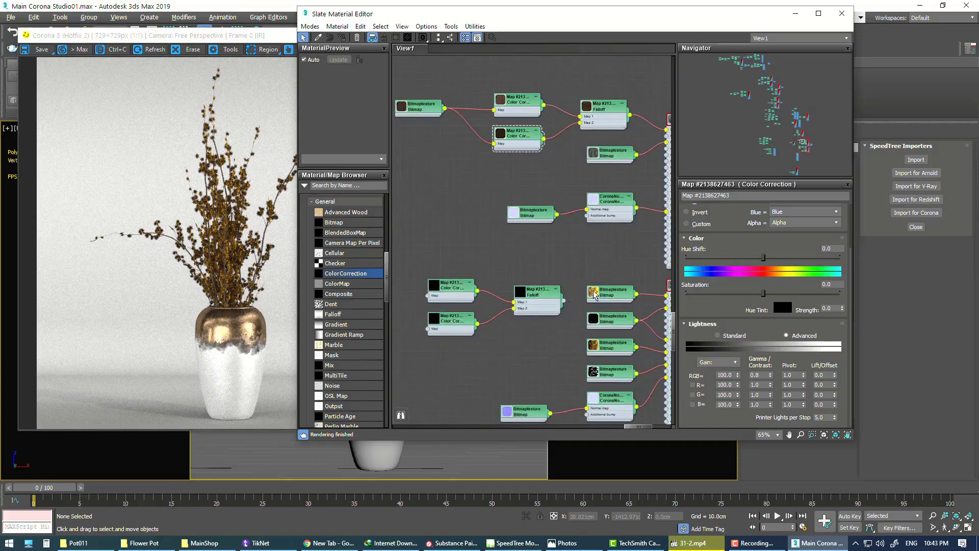
pyautogui.moveTo(595, 293); pyautogui.dragTo(513, 301, button='middle')
# Wire the copied Falloff into Flower_Mat Diffuse and feed the flower bitmap into both Color Corrections.
pyautogui.moveTo(501, 295)
pyautogui.mouseDown()
pyautogui.moveTo(603, 289)
pyautogui.moveTo(447, 255)
pyautogui.mouseUp()
pyautogui.moveTo(496, 266); pyautogui.dragTo(539, 269, button='middle')
pyautogui.moveTo(525, 288); pyautogui.dragTo(599, 275)
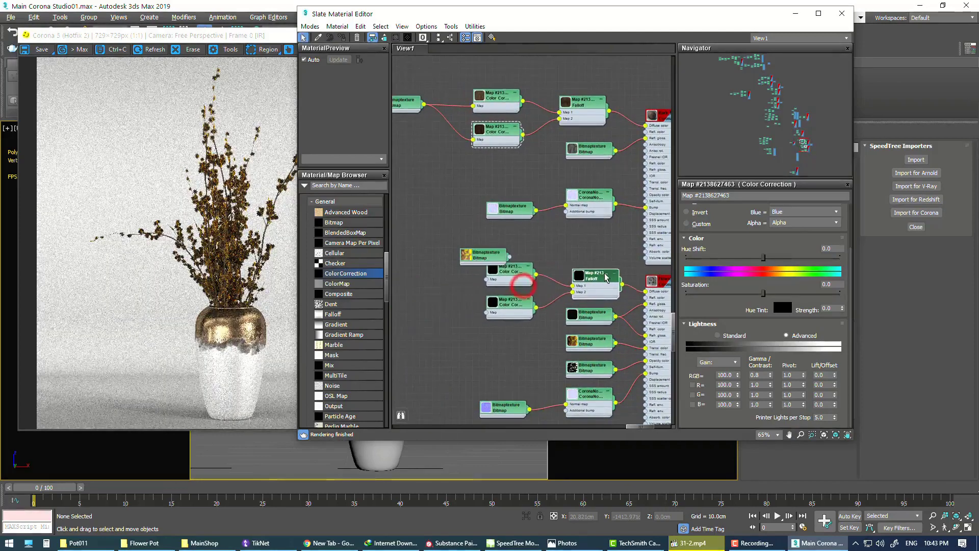
pyautogui.moveTo(484, 258); pyautogui.dragTo(412, 284)
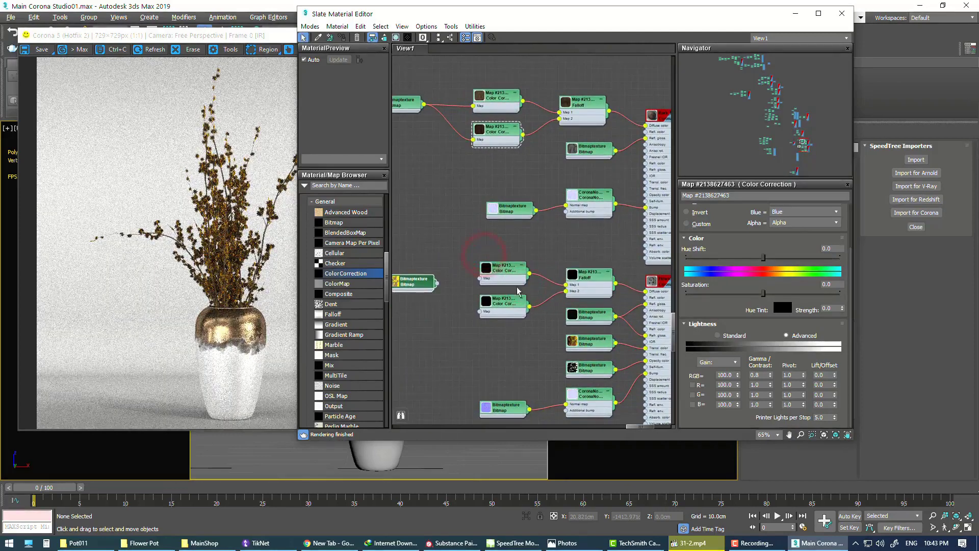
pyautogui.moveTo(438, 284)
pyautogui.mouseDown()
pyautogui.moveTo(481, 284)
pyautogui.moveTo(480, 312)
pyautogui.mouseUp()
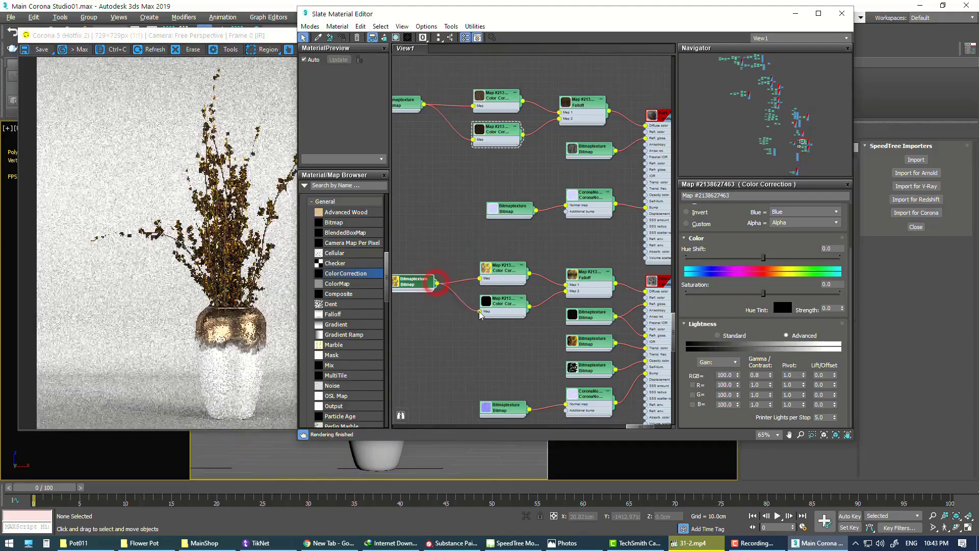
# Open the Bark_Mat and Flower_Mat parameters and finish linking the flower colour setup.
pyautogui.moveTo(629, 161); pyautogui.dragTo(550, 197, button='middle')
pyautogui.click(586, 149)
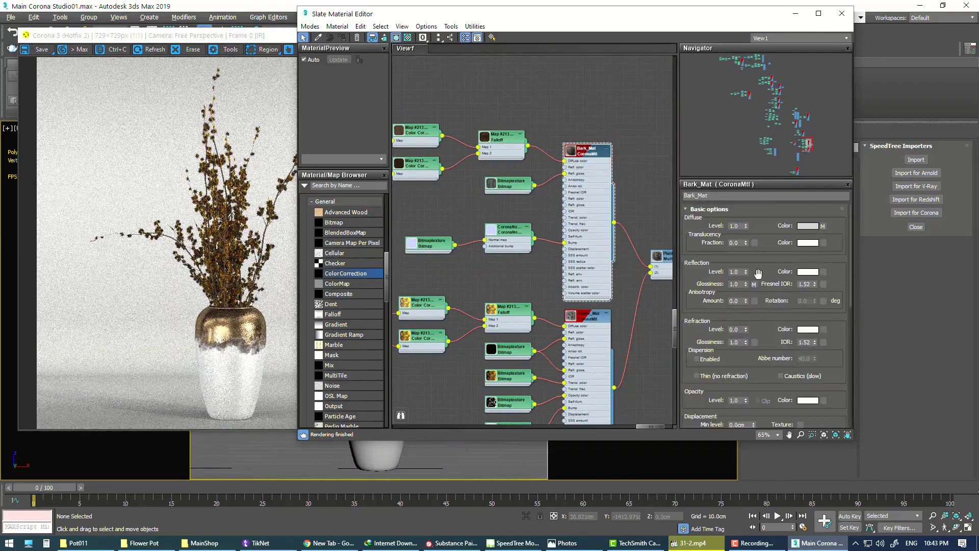
pyautogui.scroll(-3, 638, 275)
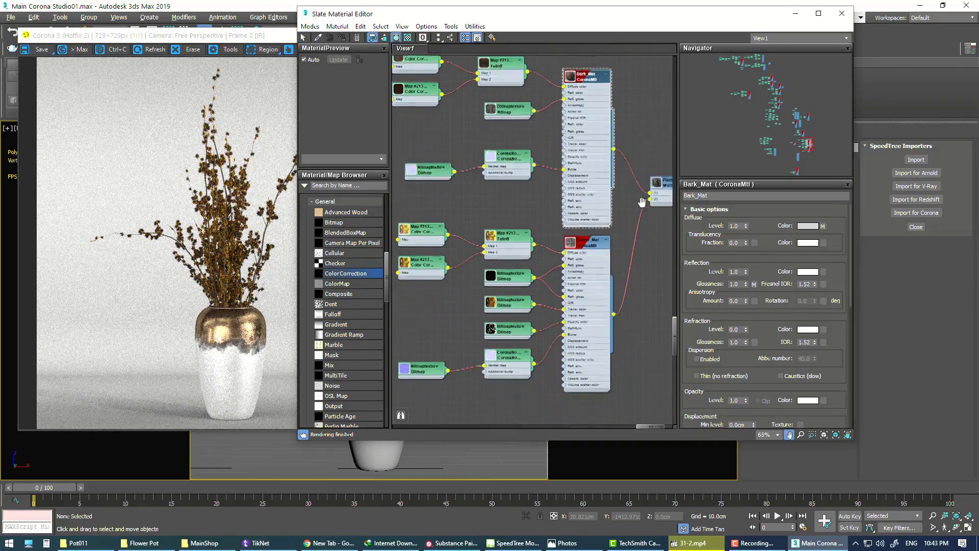
pyautogui.doubleClick(587, 247)
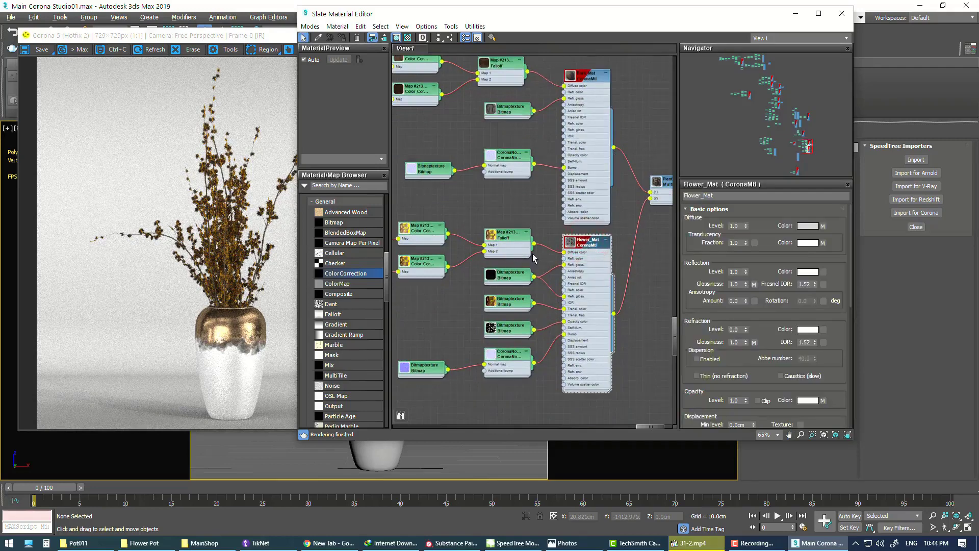
pyautogui.rightClick(747, 247)
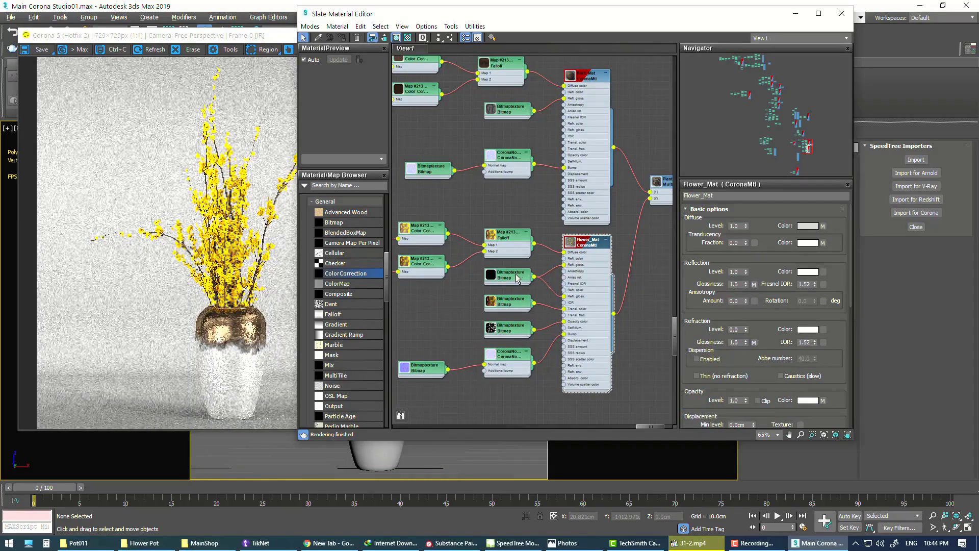
pyautogui.click(551, 287)
# Reload the Flower_Gloss bitmap with its gamma overridden to 1.0.
pyautogui.press('Delete')
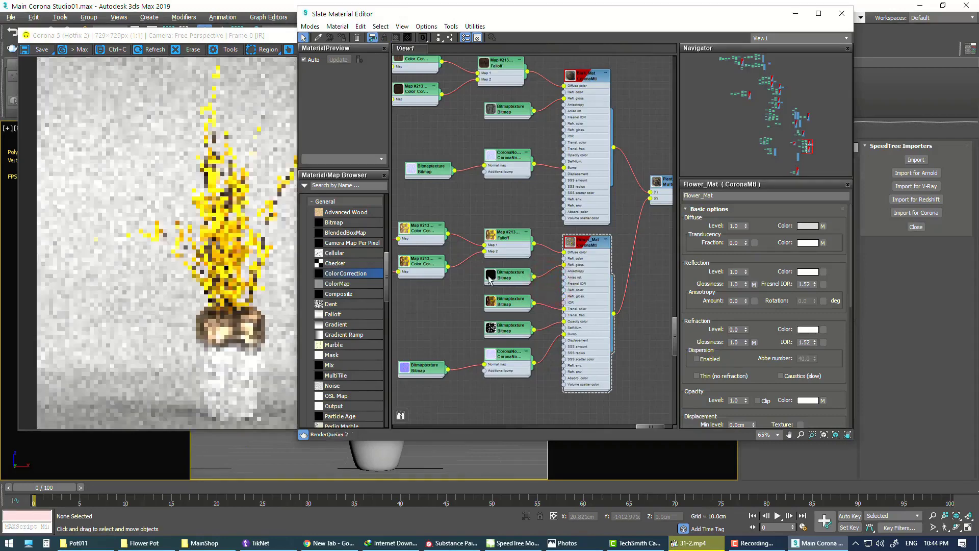
pyautogui.doubleClick(505, 277)
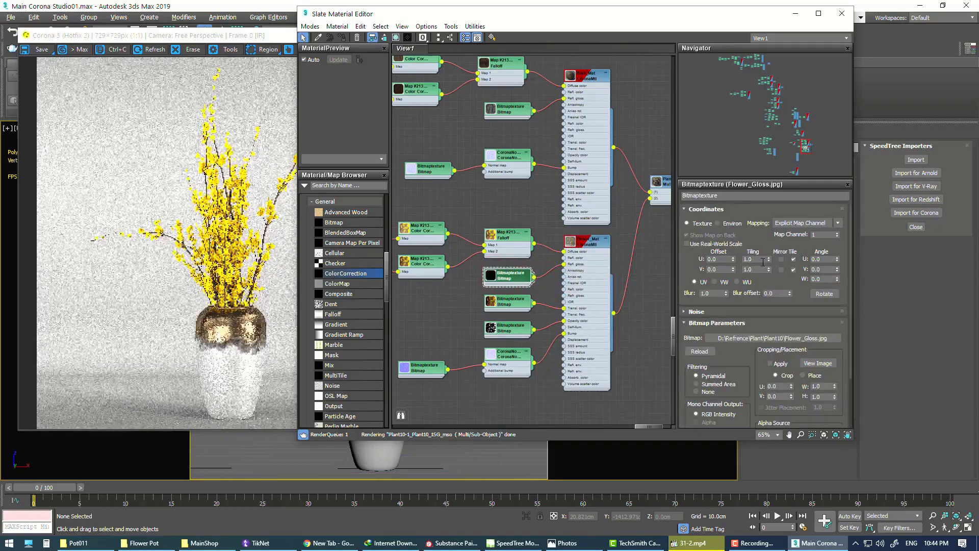
pyautogui.click(783, 338)
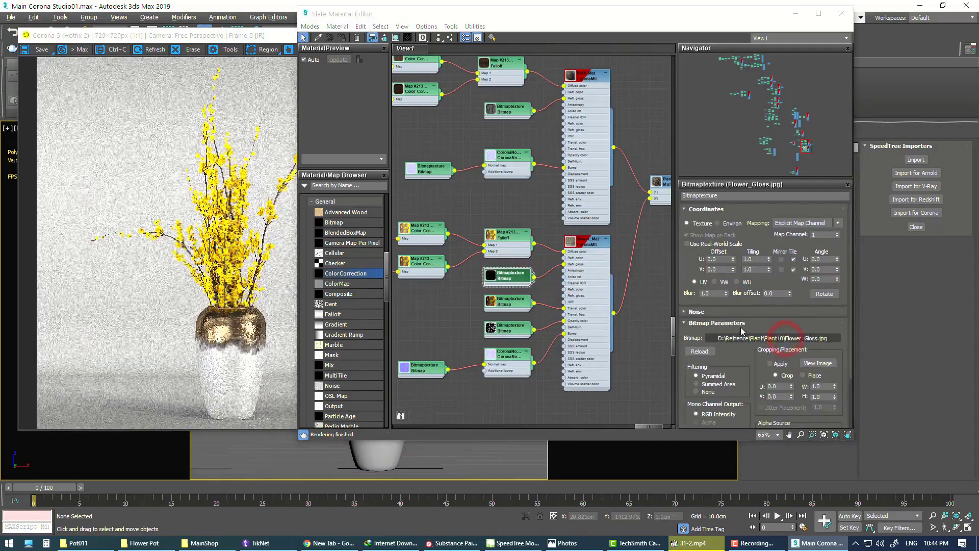
pyautogui.click(372, 304)
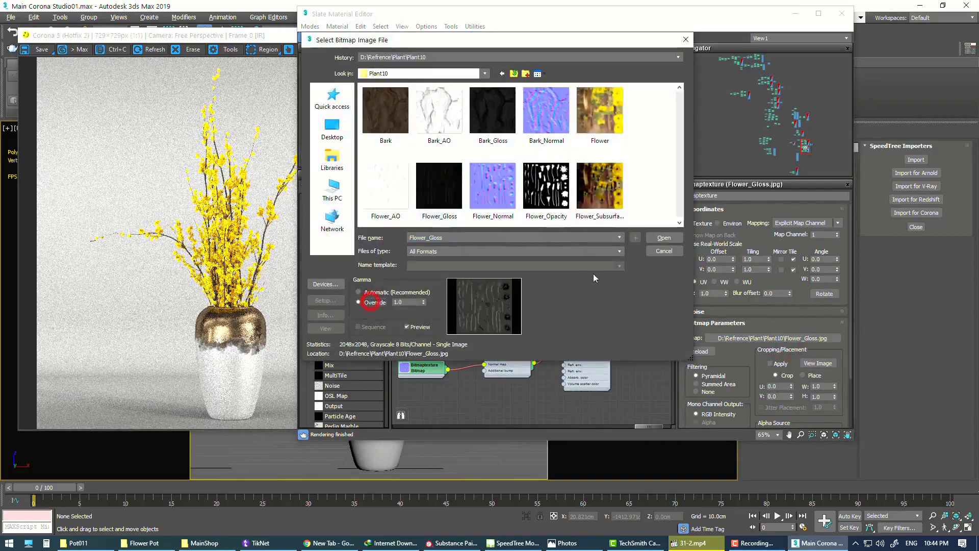
pyautogui.click(662, 239)
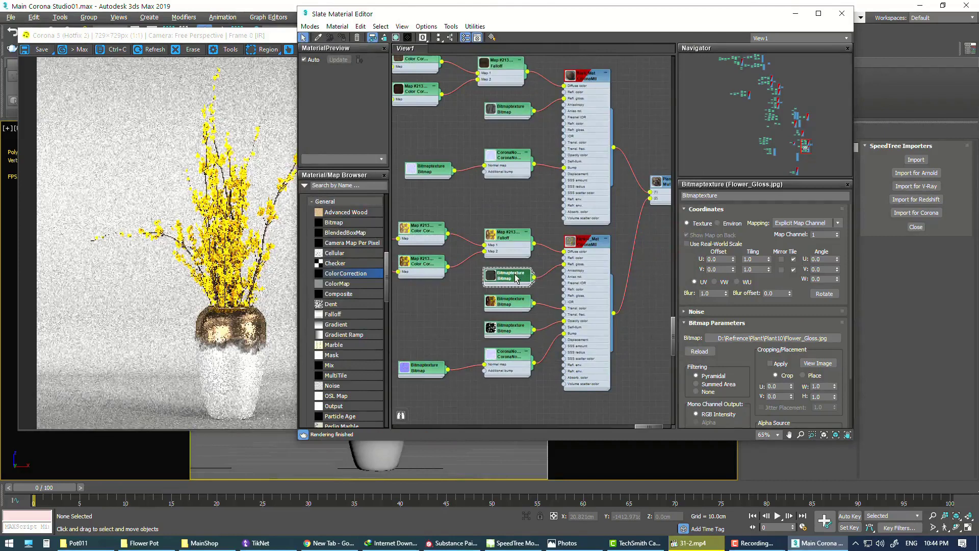
pyautogui.moveTo(516, 274); pyautogui.dragTo(516, 267)
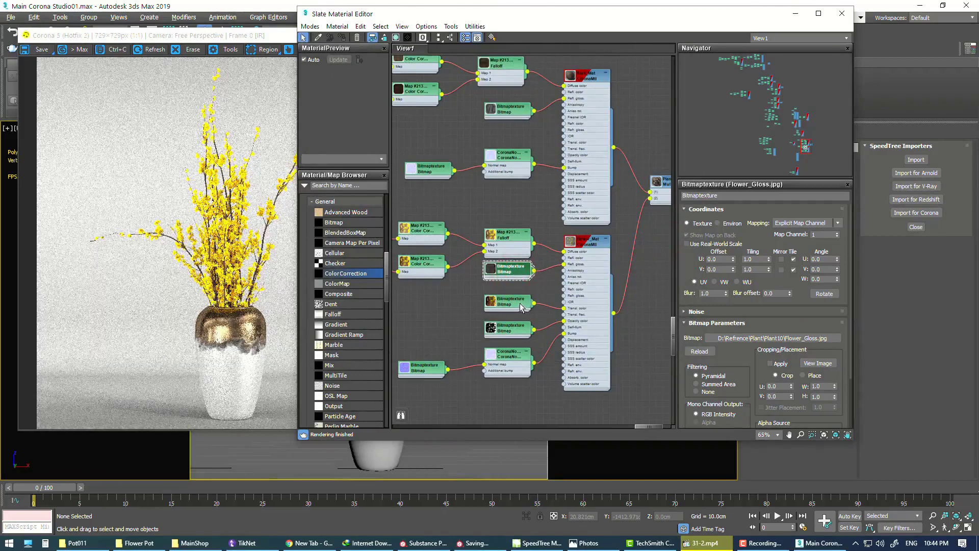
# Reload the Flower_Normal bitmap with gamma override 1.0 and bring the Corona render forward.
pyautogui.click(510, 352)
pyautogui.click(793, 236)
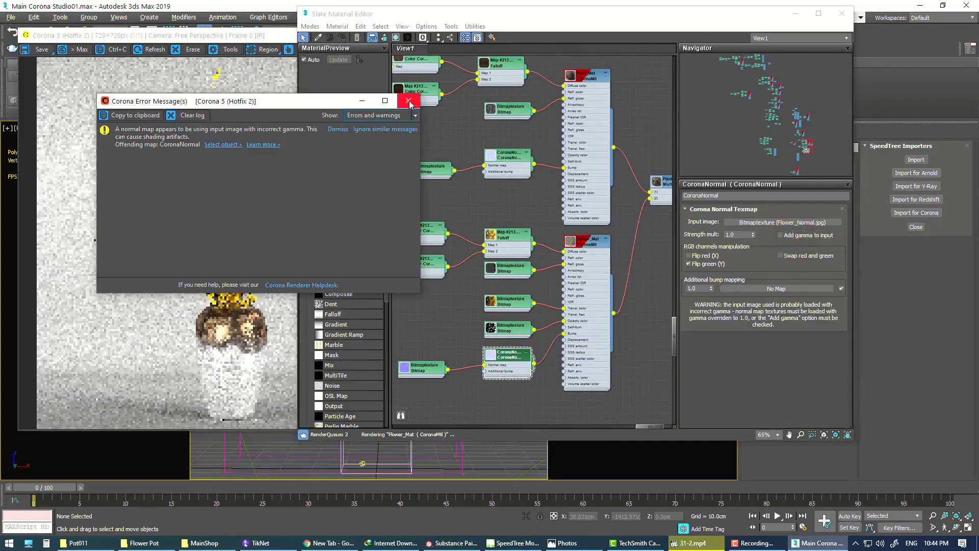
pyautogui.click(409, 100)
pyautogui.click(421, 370)
pyautogui.click(793, 339)
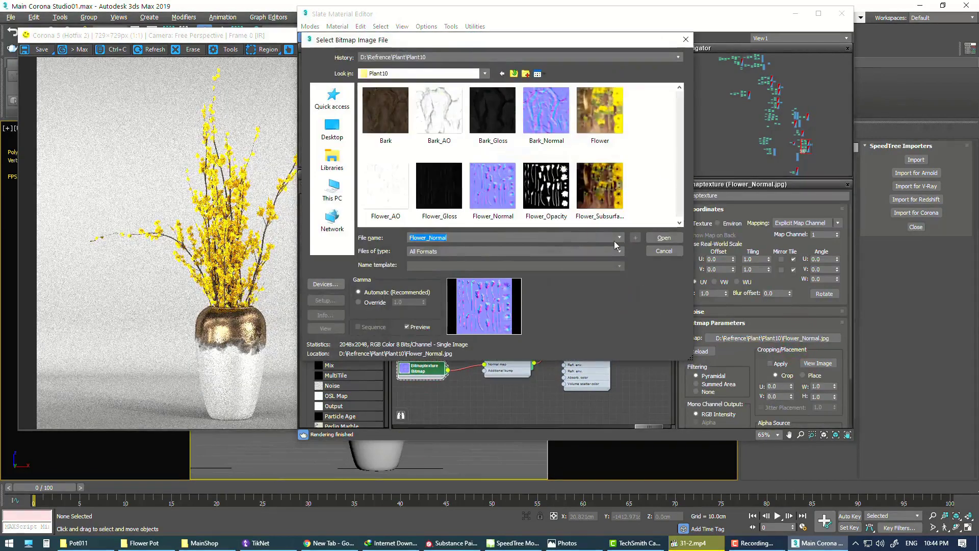
pyautogui.click(374, 303)
pyautogui.click(664, 237)
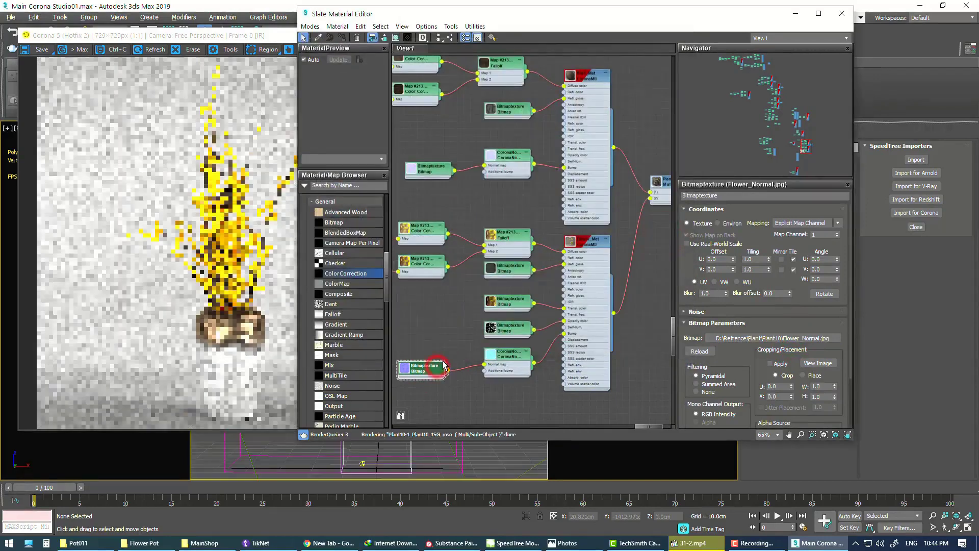
pyautogui.moveTo(443, 366); pyautogui.dragTo(449, 360)
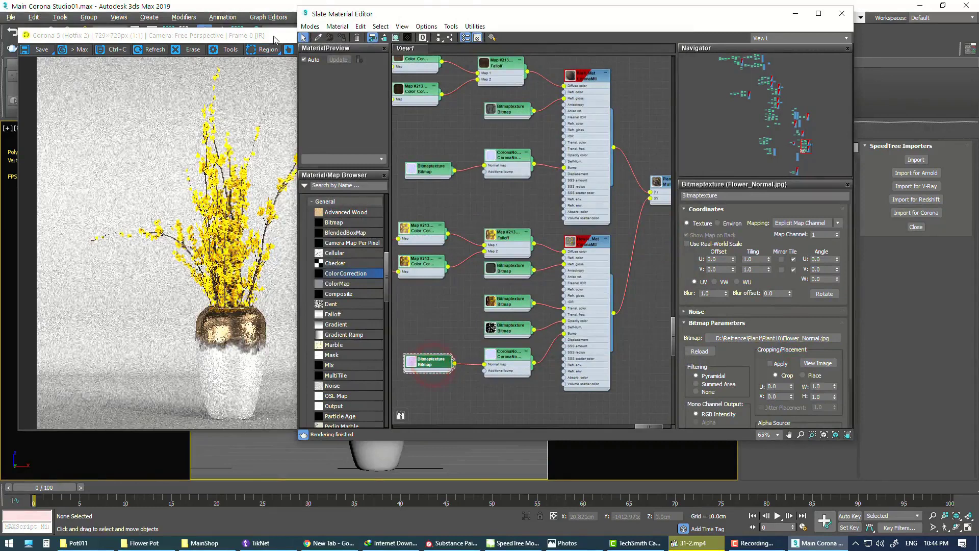
pyautogui.click(274, 40)
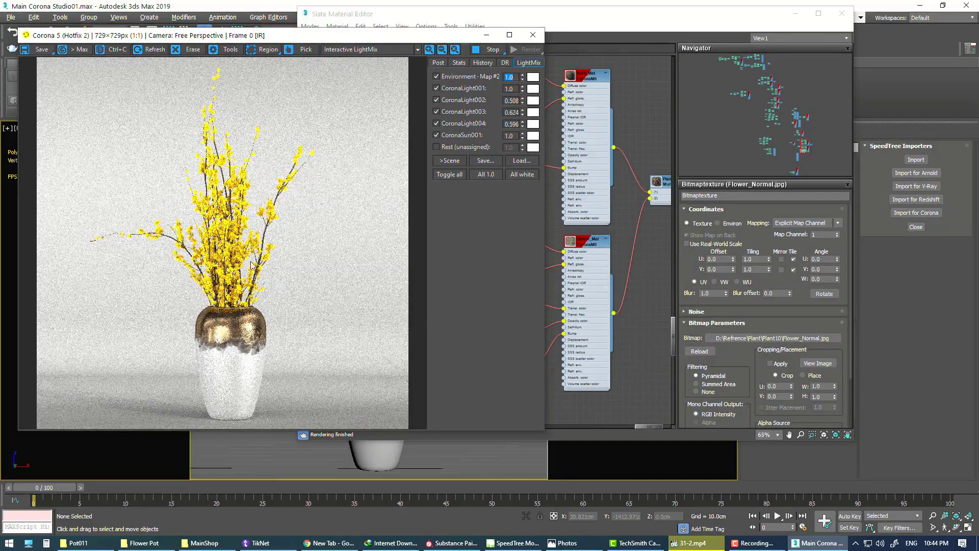
# Zoom around the Corona frame buffer, then close it and the Slate Material Editor.
pyautogui.scroll(1, 221, 325)
pyautogui.scroll(1, 221, 325)
pyautogui.scroll(1, 286, 209)
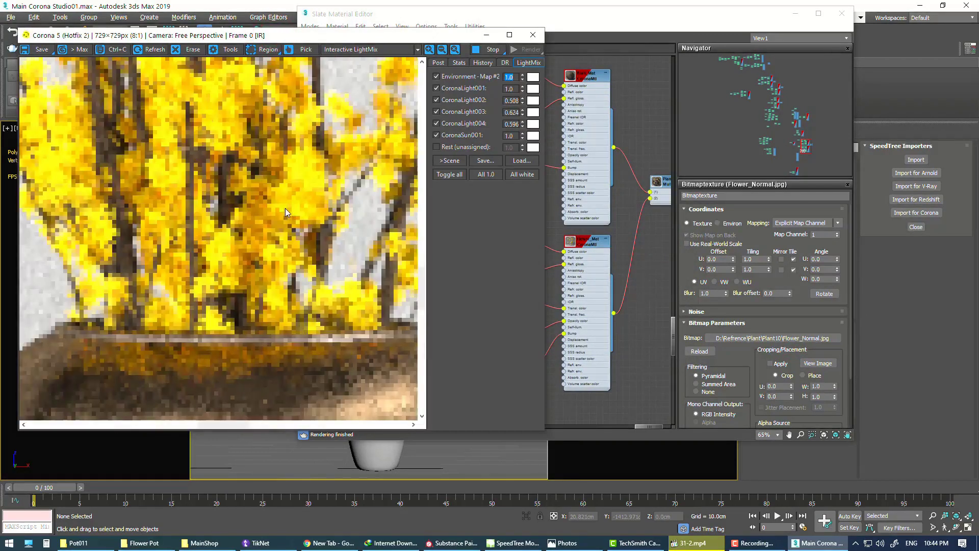
pyautogui.scroll(-2, 286, 208)
pyautogui.scroll(-1, 287, 209)
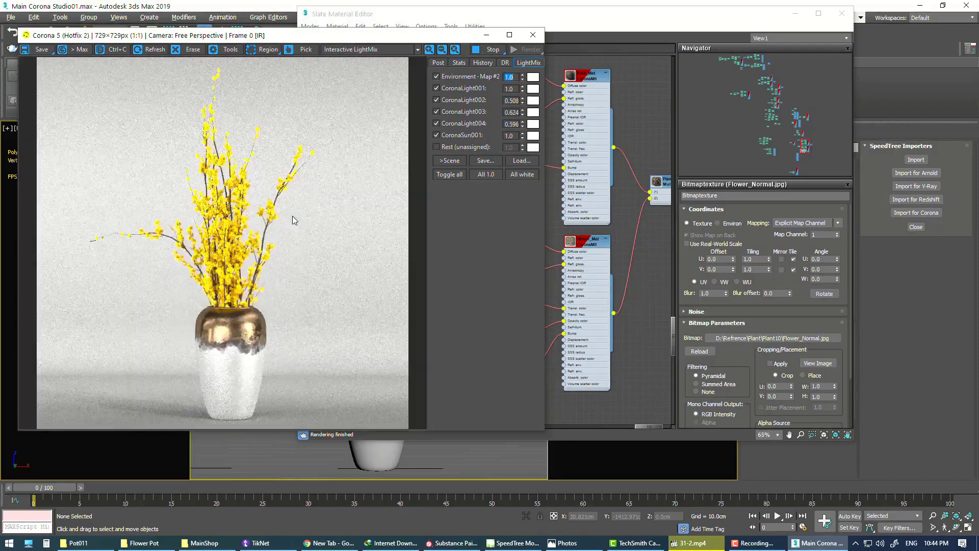
pyautogui.scroll(2, 299, 154)
pyautogui.scroll(2, 300, 156)
pyautogui.scroll(-1, 306, 164)
pyautogui.scroll(-2, 319, 171)
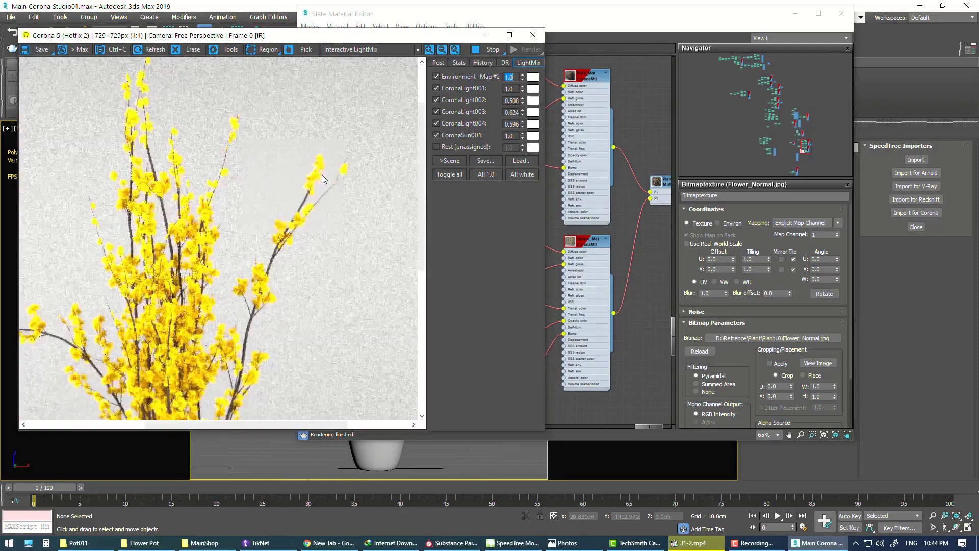
pyautogui.scroll(-1, 322, 178)
pyautogui.scroll(3, 163, 237)
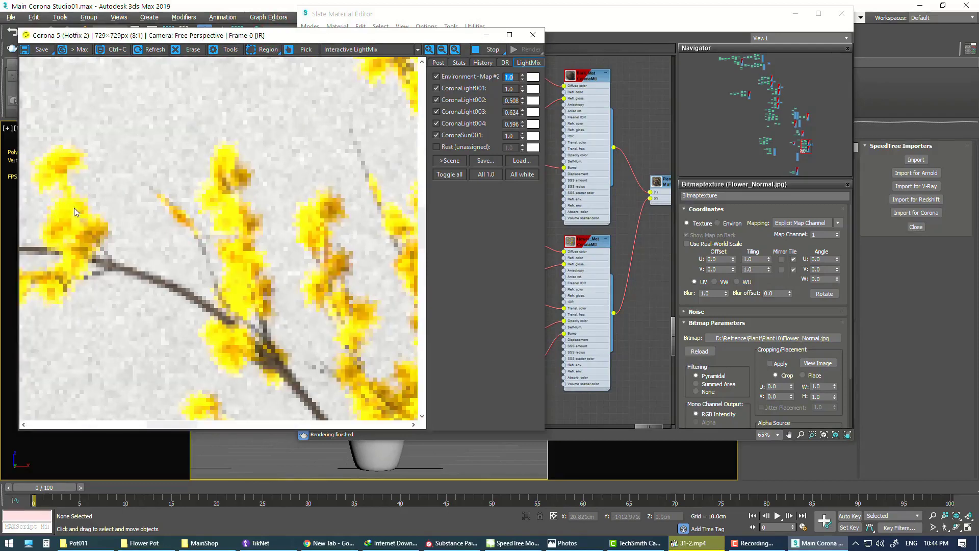
pyautogui.scroll(2, 71, 204)
pyautogui.scroll(-4, 85, 196)
pyautogui.scroll(-1, 100, 203)
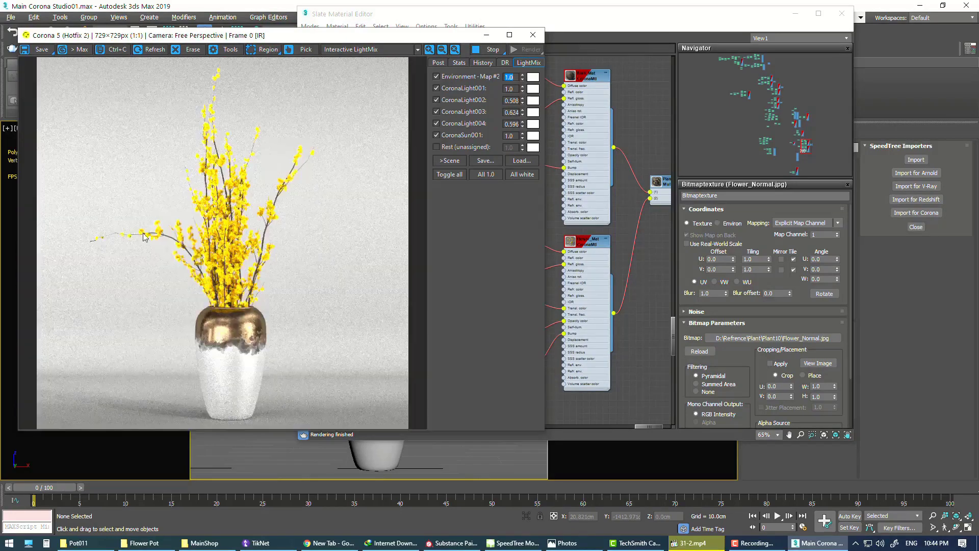
pyautogui.scroll(2, 174, 250)
pyautogui.scroll(-2, 204, 222)
pyautogui.click(533, 35)
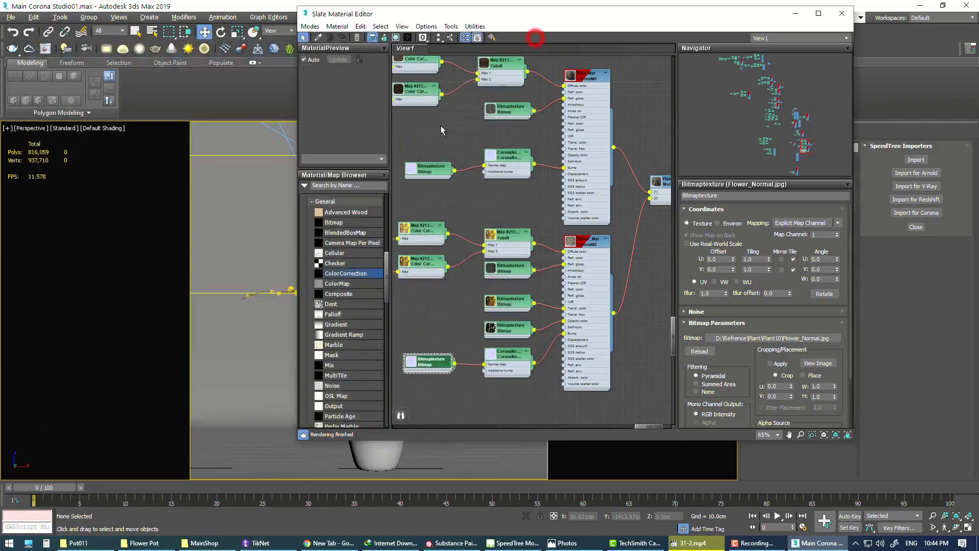
pyautogui.click(842, 14)
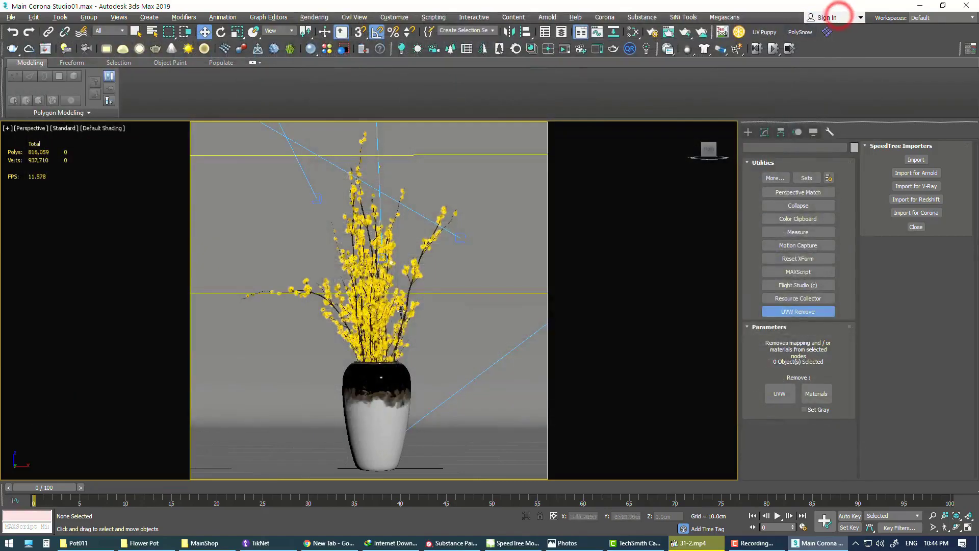
# Reframe the Perspective view on the vase rim and flowers and start an interactive Corona render.
pyautogui.scroll(3, 402, 316)
pyautogui.scroll(3, 401, 316)
pyautogui.moveTo(401, 315)
pyautogui.mouseDown(button='middle')
pyautogui.moveTo(401, 324)
pyautogui.moveTo(332, 360)
pyautogui.mouseUp(button='middle')
pyautogui.scroll(2, 332, 361)
pyautogui.scroll(-1, 332, 361)
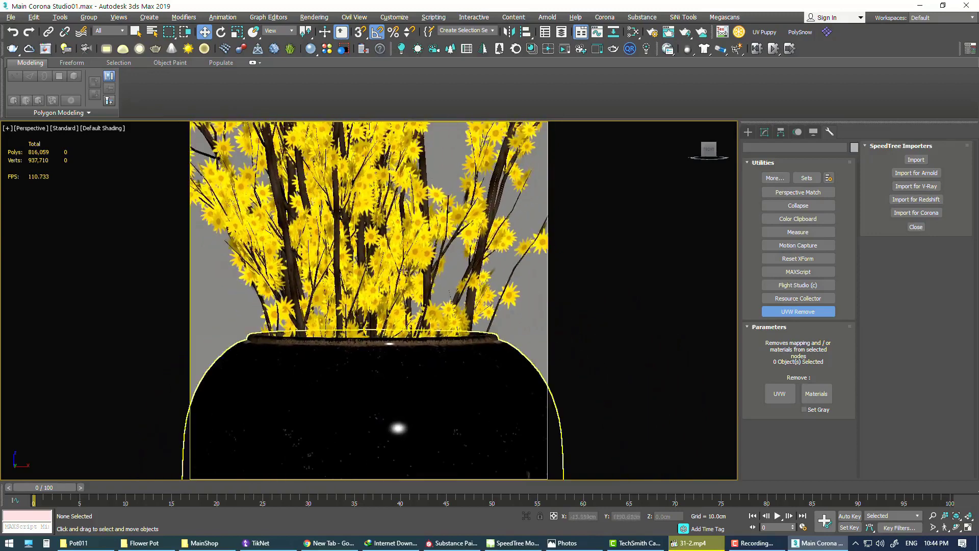
pyautogui.click(567, 52)
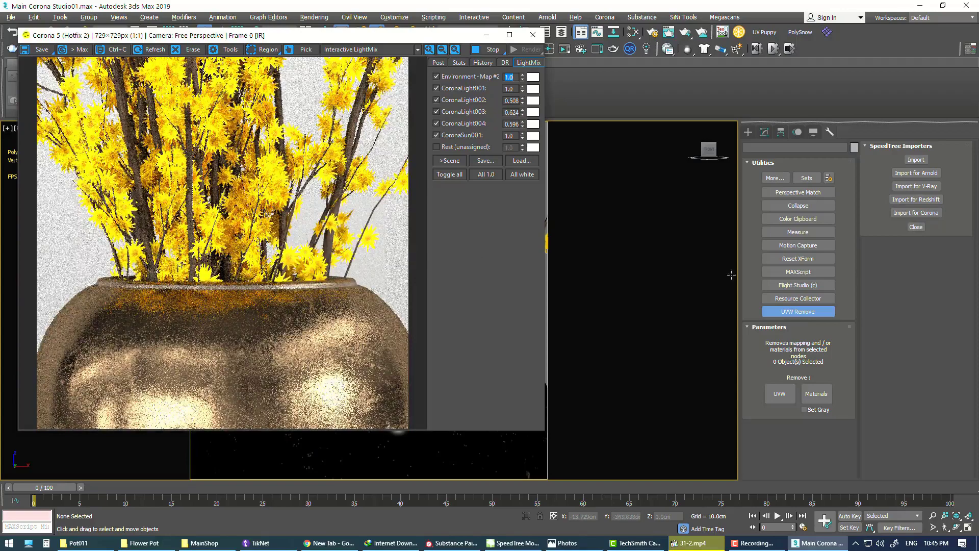
pyautogui.click(929, 275)
# Reopen the Slate Material Editor and open the flower Falloff map's parameters.
pyautogui.press('m')
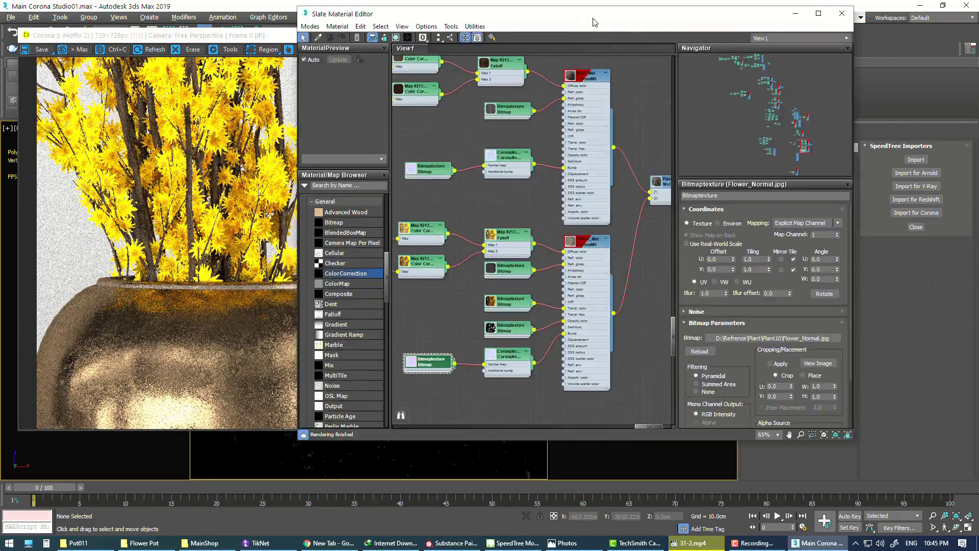
pyautogui.moveTo(592, 18); pyautogui.dragTo(676, 26)
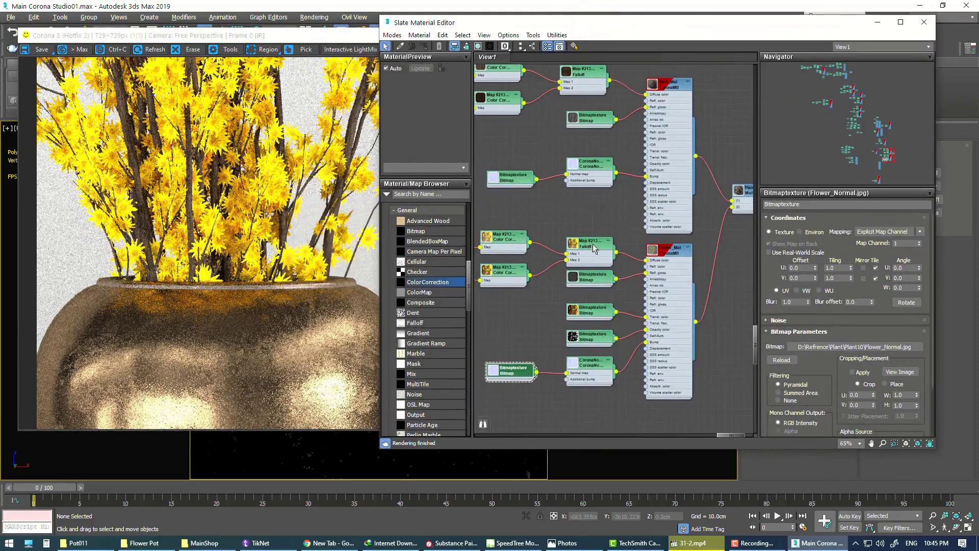
pyautogui.moveTo(598, 249); pyautogui.dragTo(641, 244, button='middle')
pyautogui.doubleClick(633, 242)
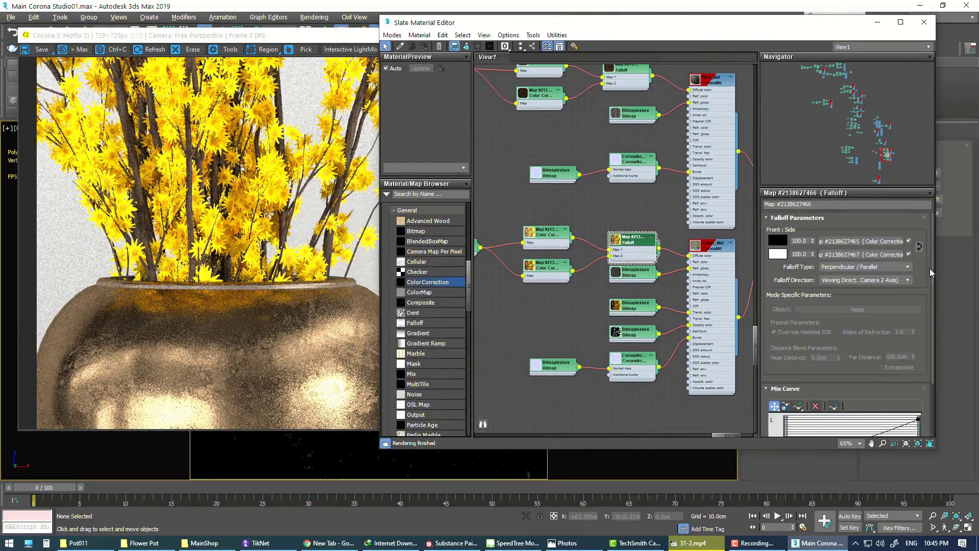
pyautogui.moveTo(933, 282); pyautogui.dragTo(923, 347)
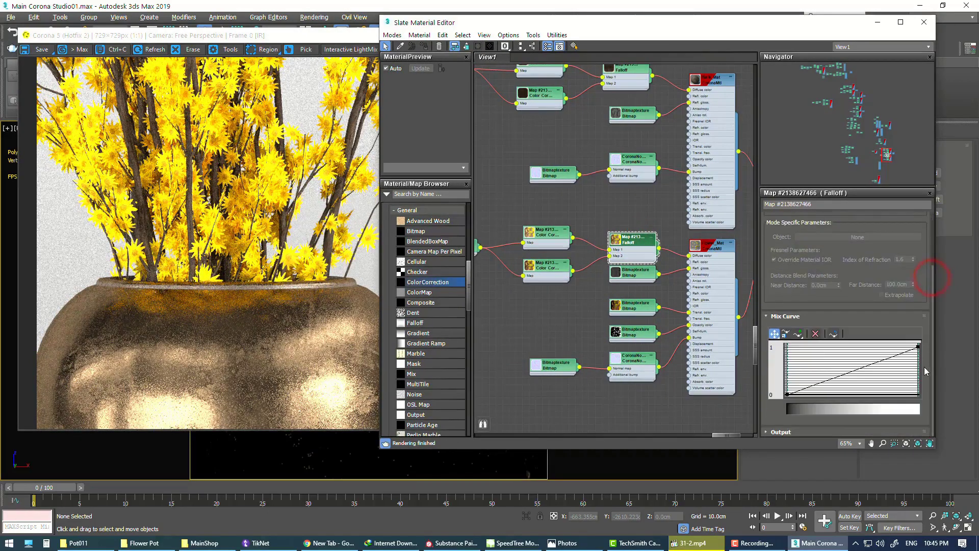
# Bend the Falloff Mix Curve with a new point and a lowered corner to soften it.
pyautogui.click(799, 333)
pyautogui.click(855, 368)
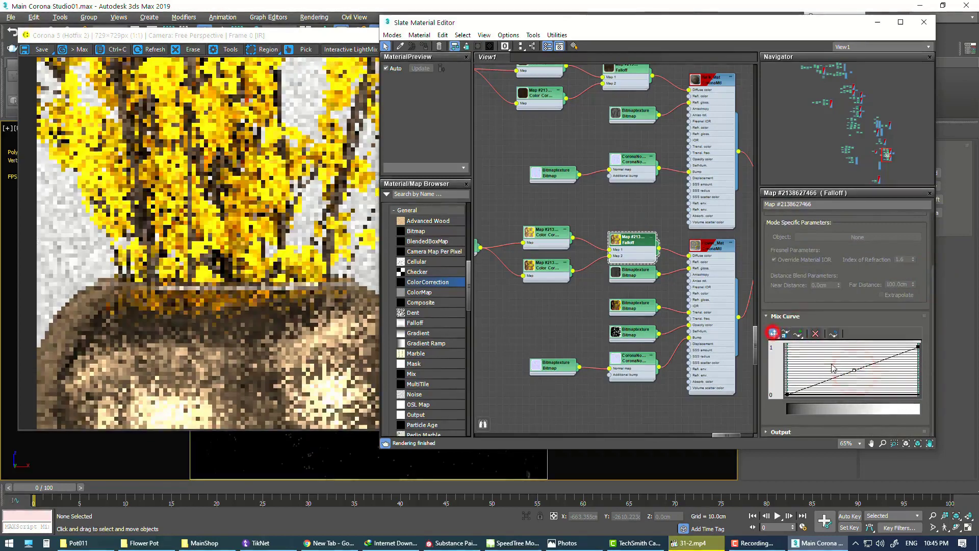
pyautogui.click(774, 334)
pyautogui.moveTo(855, 371); pyautogui.dragTo(913, 390)
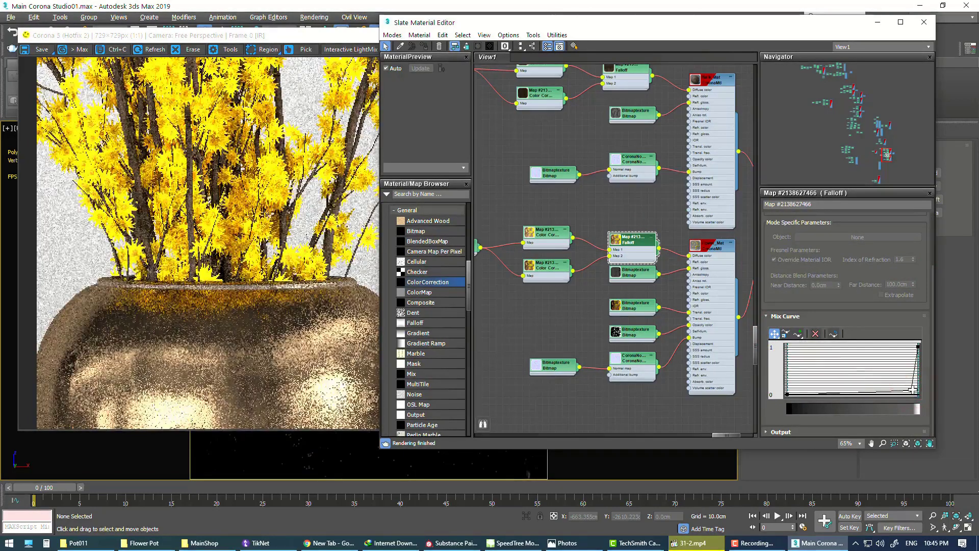
pyautogui.moveTo(913, 390); pyautogui.dragTo(792, 347)
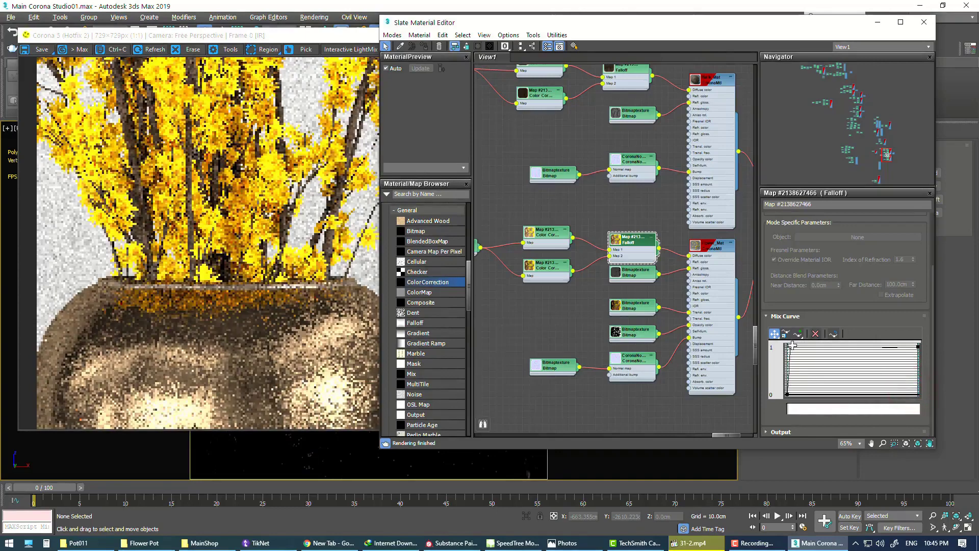
pyautogui.scroll(1, 270, 184)
pyautogui.scroll(-1, 274, 185)
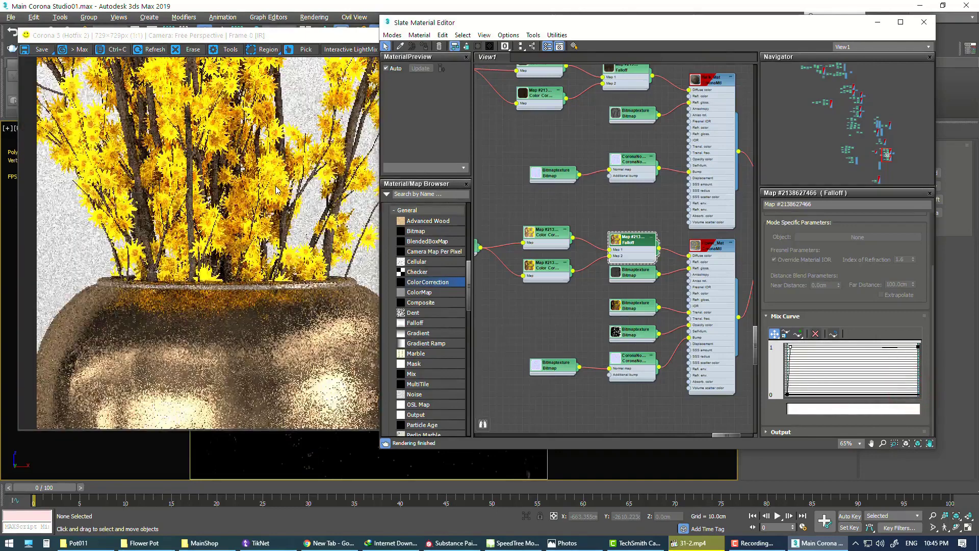
pyautogui.moveTo(791, 347); pyautogui.dragTo(813, 357)
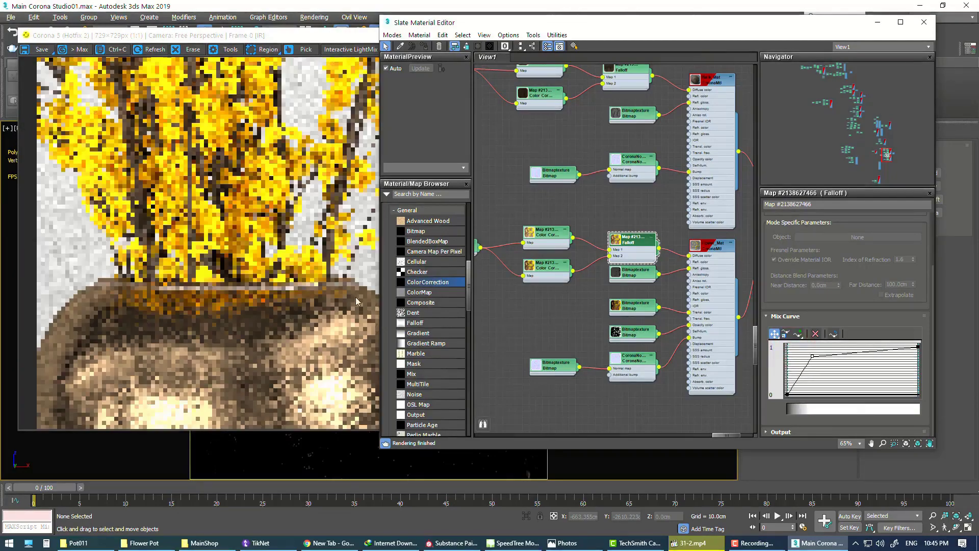
# Check the Corona render, then pan the node view to the Flower.jpg texture.
pyautogui.click(346, 36)
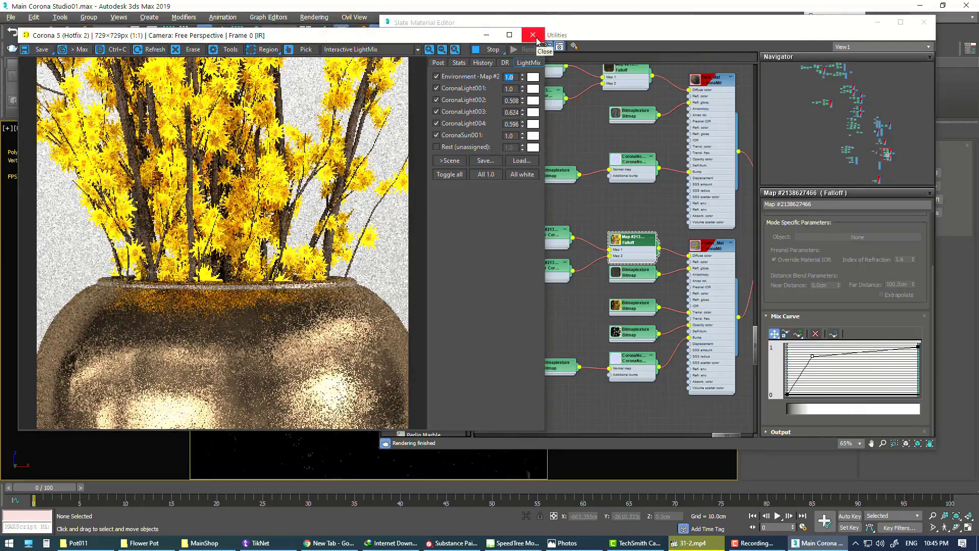
pyautogui.click(613, 204)
pyautogui.moveTo(613, 204); pyautogui.dragTo(712, 200, button='middle')
# Try dimmer Output Amount and RGB Level values (0.85) on the Flower.jpg bitmap output.
pyautogui.click(556, 241)
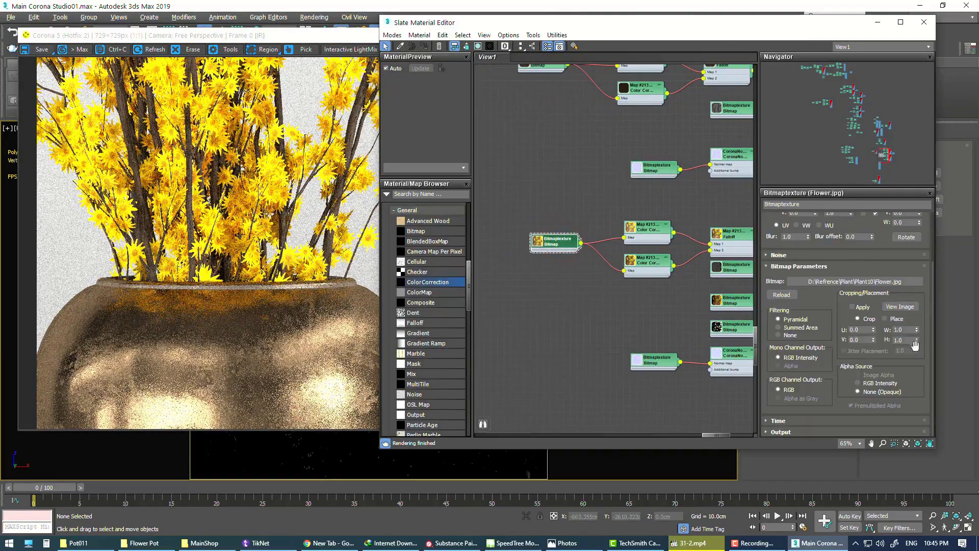
pyautogui.click(857, 431)
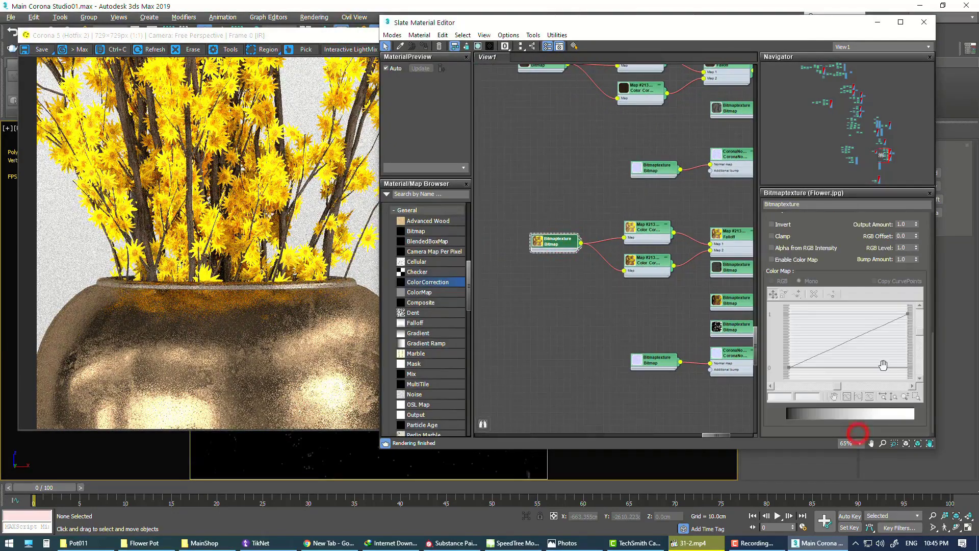
pyautogui.doubleClick(903, 223)
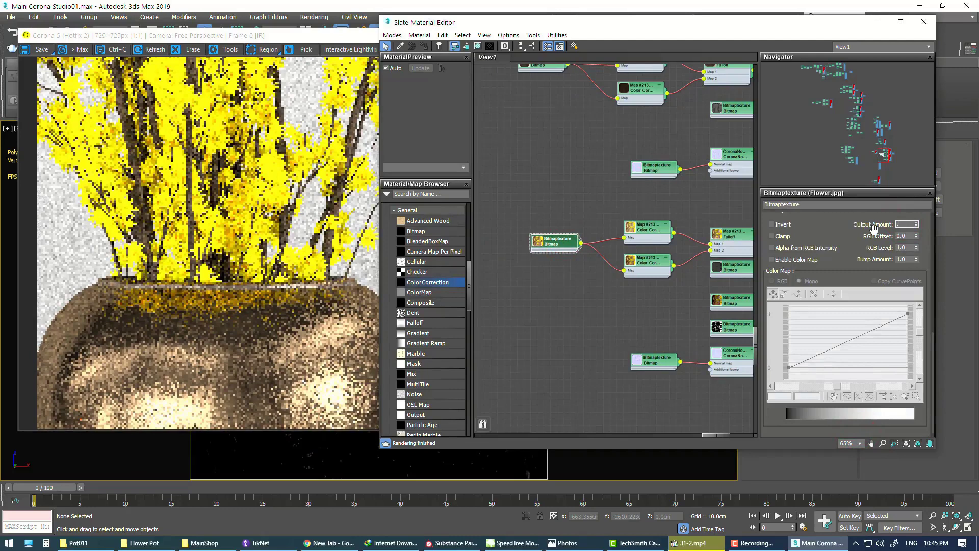
pyautogui.write('85')
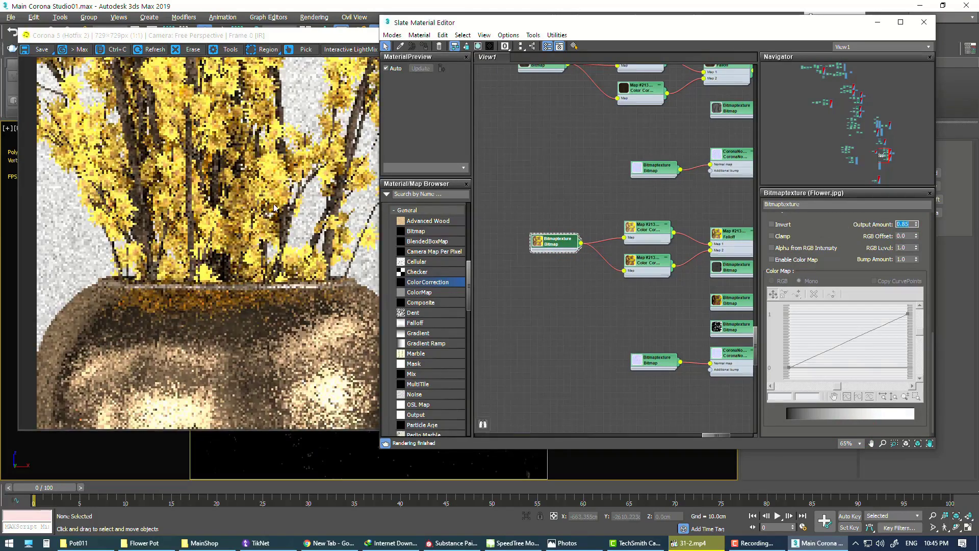
pyautogui.doubleClick(910, 248)
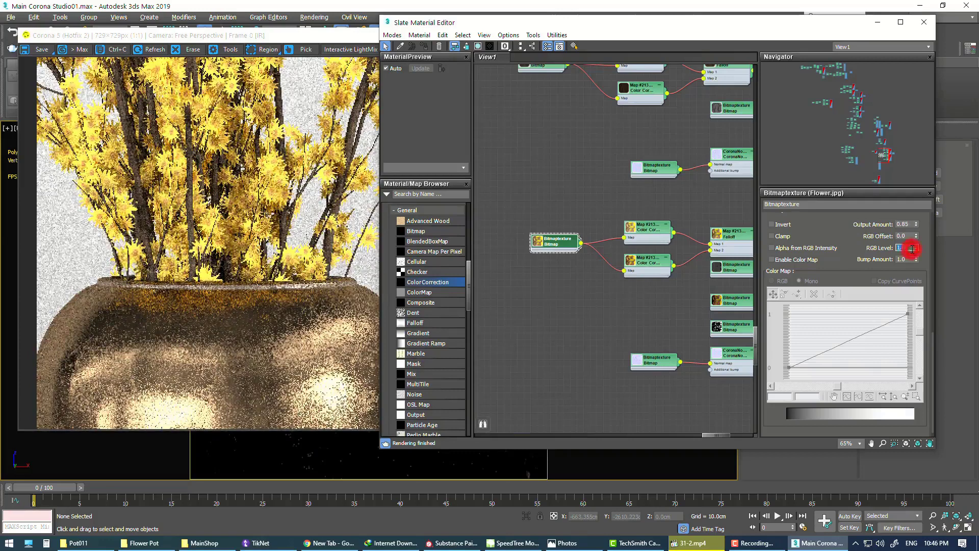
pyautogui.write('1')
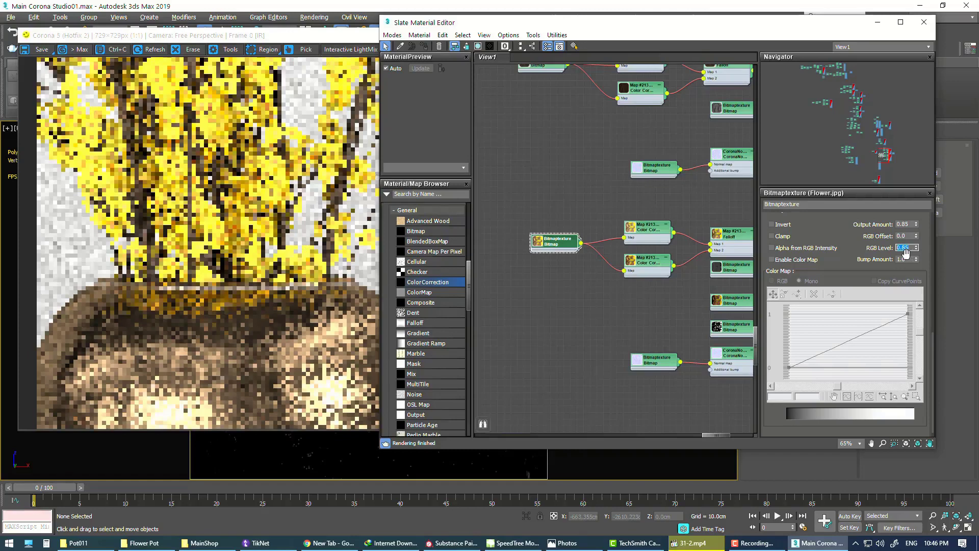
# Restore Output Amount and RGB Level to 1.0 and close the Slate Material Editor.
pyautogui.moveTo(912, 223); pyautogui.dragTo(887, 221)
pyautogui.write('1.0')
pyautogui.press('Return')
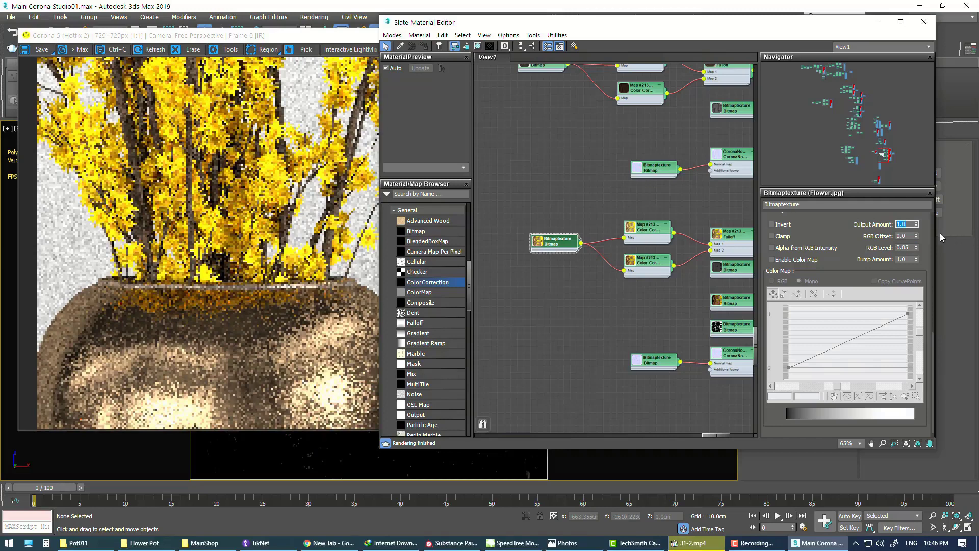
pyautogui.moveTo(917, 249); pyautogui.dragTo(916, 250)
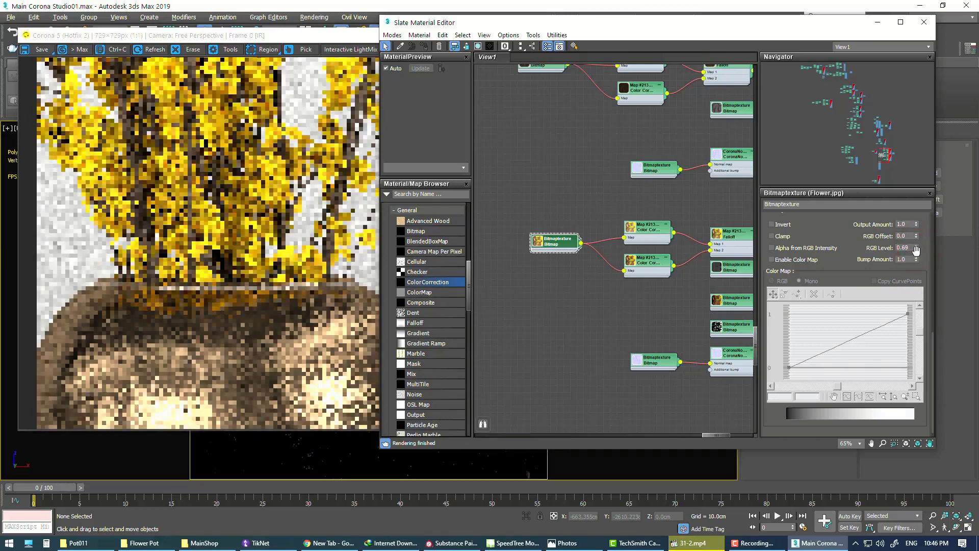
pyautogui.click(912, 248)
pyautogui.click(924, 22)
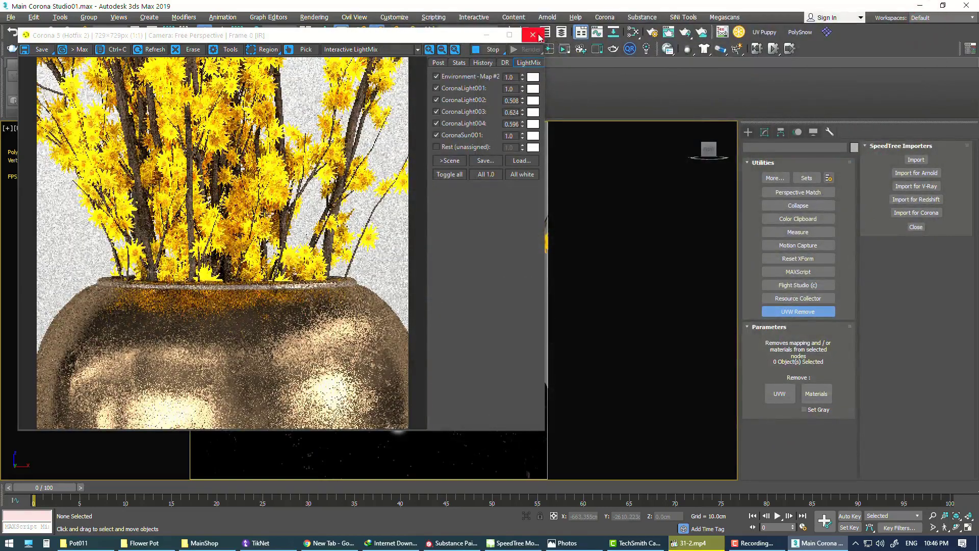
# Close the Corona VFB and zoom the Perspective view out to frame the whole blossom vase.
pyautogui.click(532, 35)
pyautogui.scroll(-3, 405, 305)
pyautogui.scroll(-2, 404, 305)
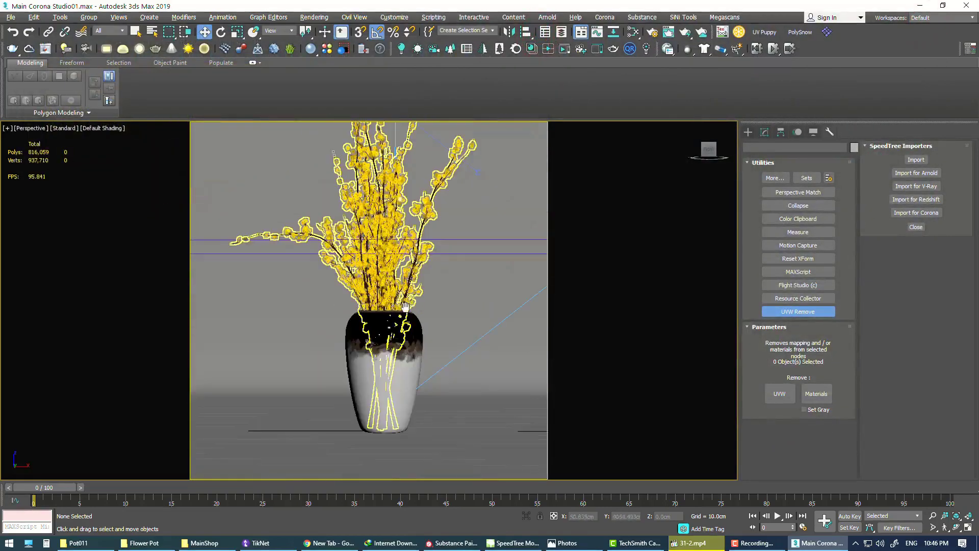
pyautogui.scroll(2, 406, 308)
pyautogui.scroll(2, 413, 327)
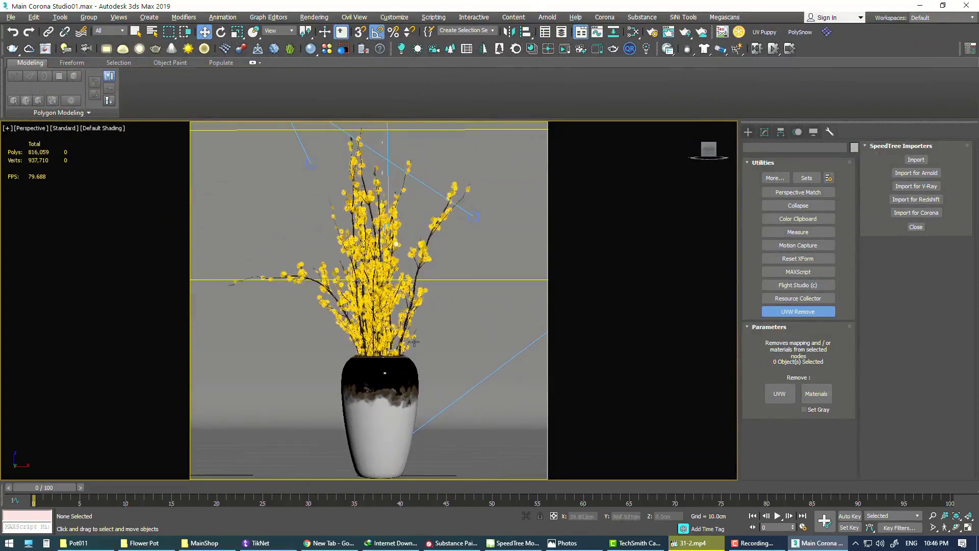
pyautogui.scroll(-1, 415, 338)
pyautogui.scroll(-1, 418, 350)
pyautogui.scroll(-1, 415, 355)
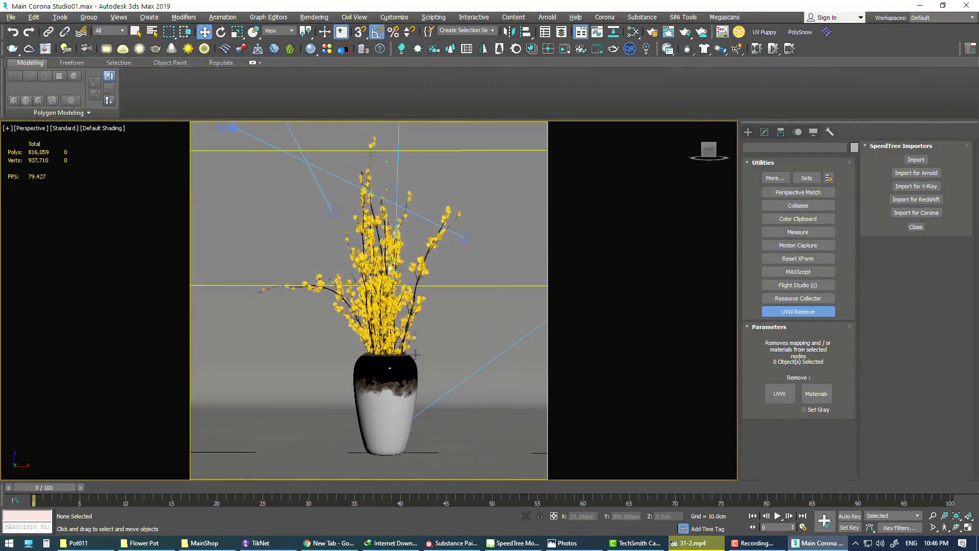
pyautogui.scroll(-1, 414, 357)
pyautogui.scroll(-1, 412, 361)
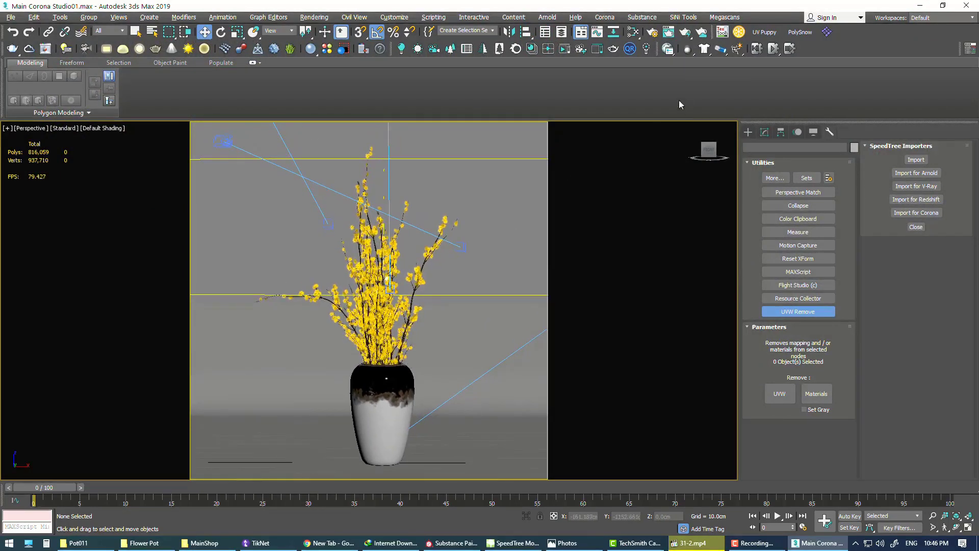
pyautogui.click(652, 35)
# Confirm 1500×1500 output and Corona High Quality denoising, then start the production render.
pyautogui.moveTo(817, 101); pyautogui.dragTo(683, 100)
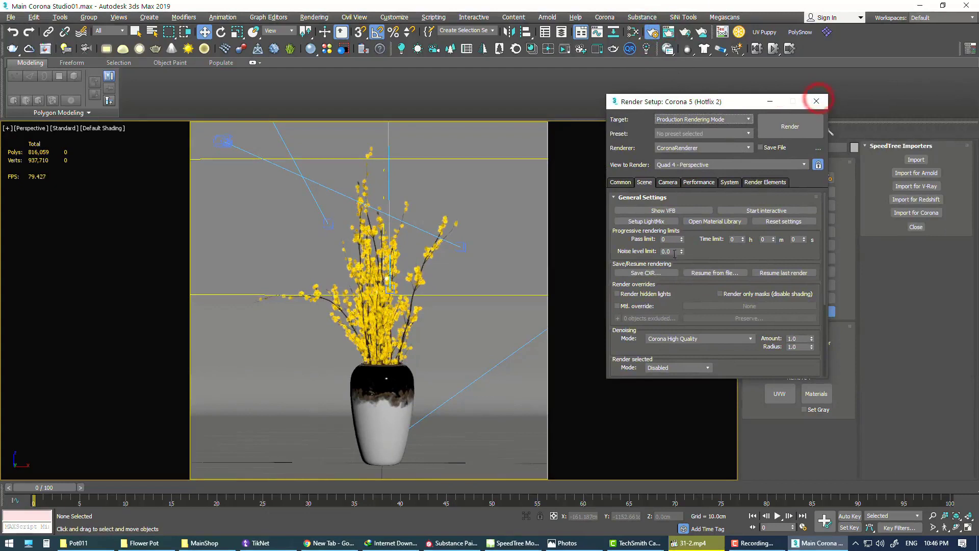
pyautogui.click(620, 183)
pyautogui.click(699, 288)
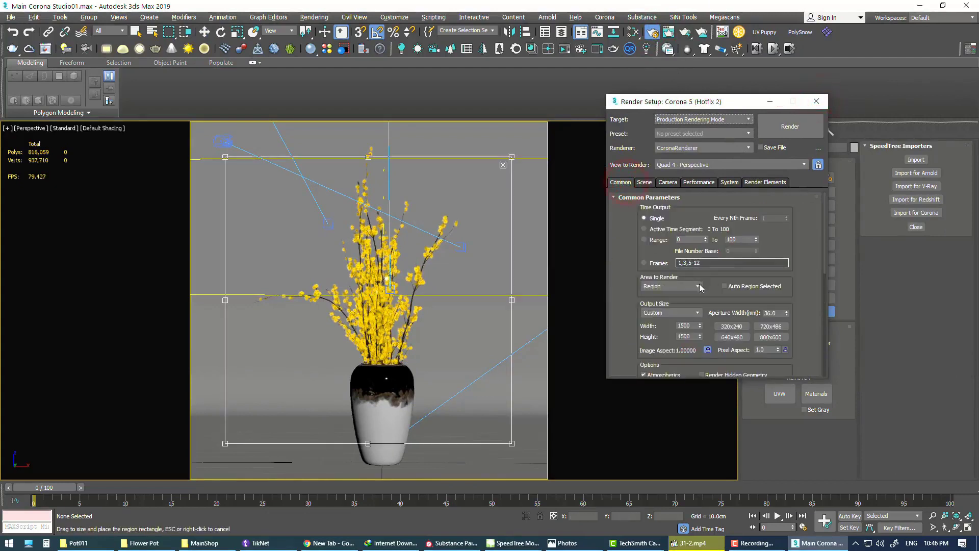
pyautogui.click(689, 325)
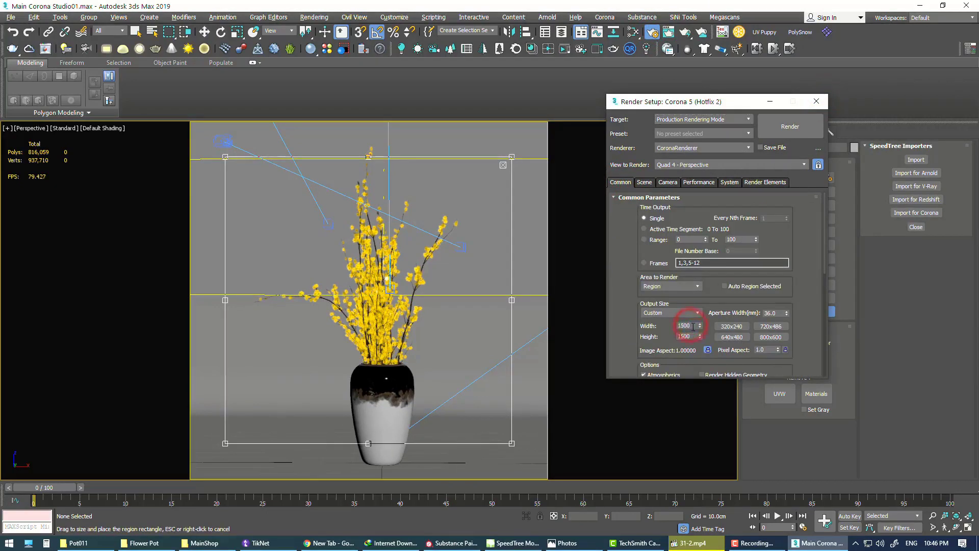
pyautogui.click(694, 337)
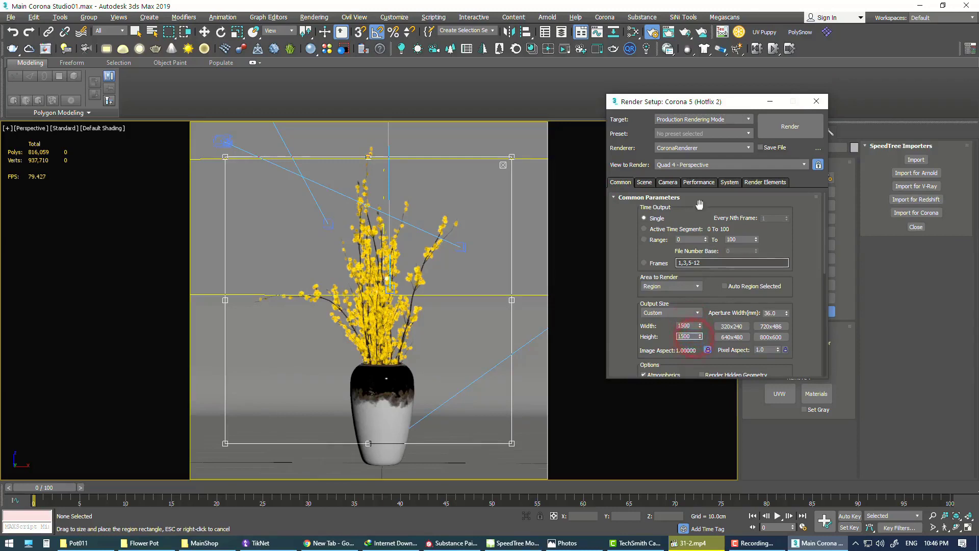
pyautogui.click(646, 182)
pyautogui.click(710, 339)
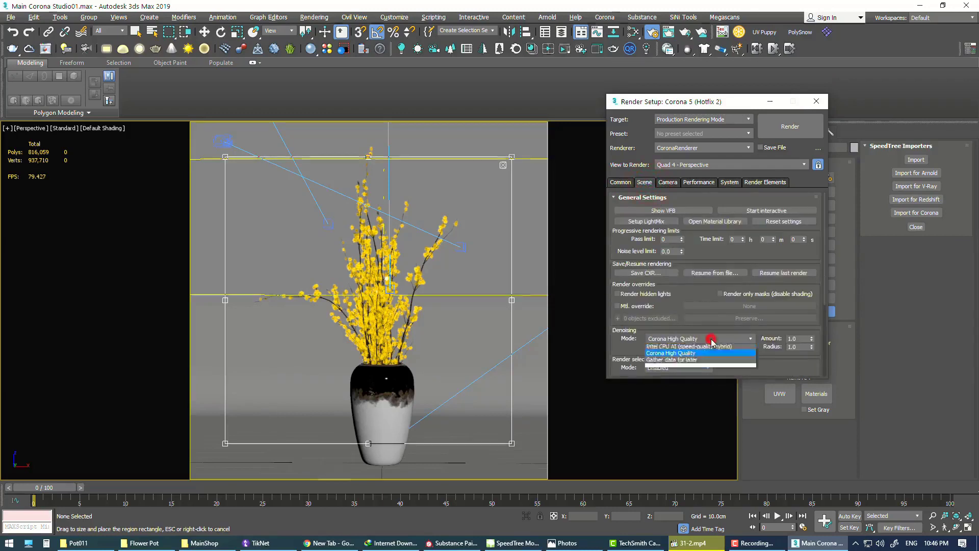
pyautogui.click(692, 375)
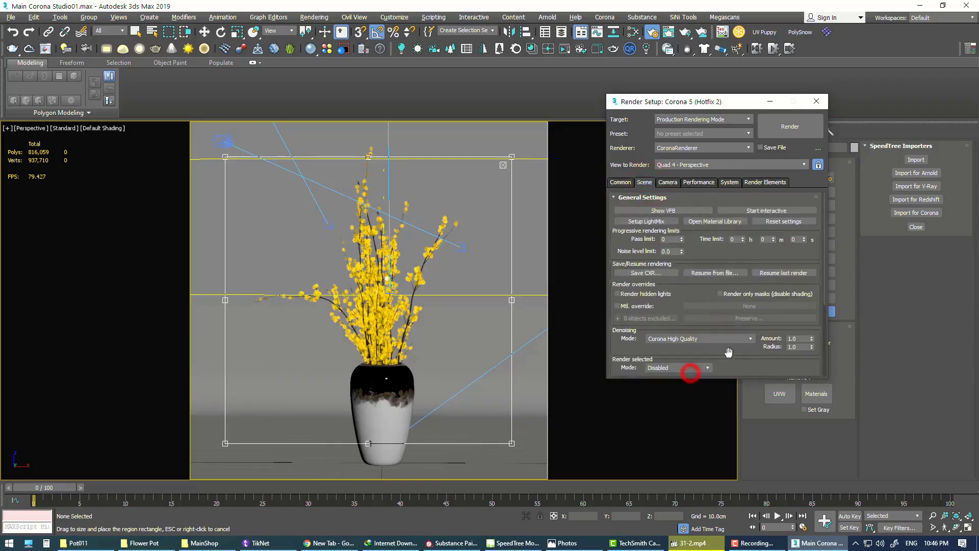
pyautogui.click(783, 128)
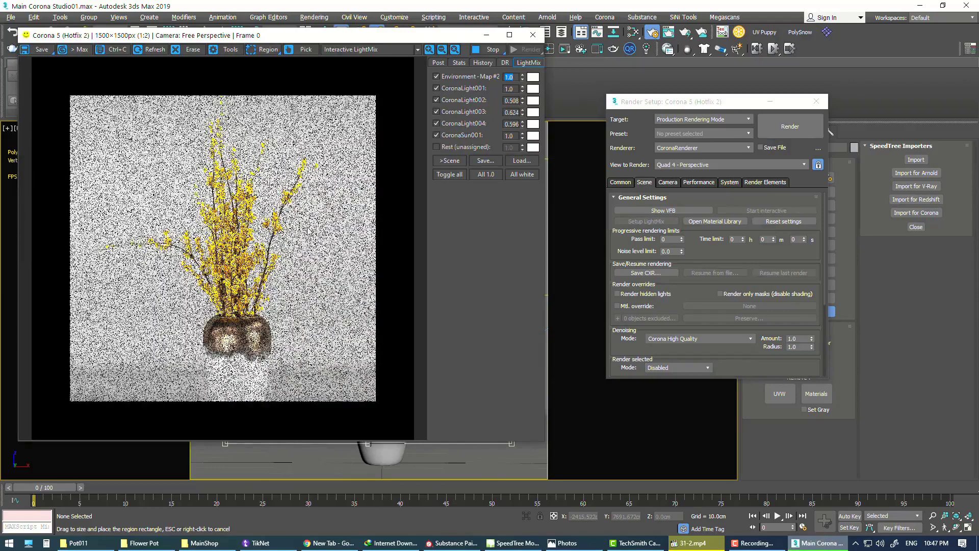
# Let the render refine, toggle VFB Region, then close the render window and Render Setup.
pyautogui.scroll(-1, 273, 322)
pyautogui.scroll(1, 274, 325)
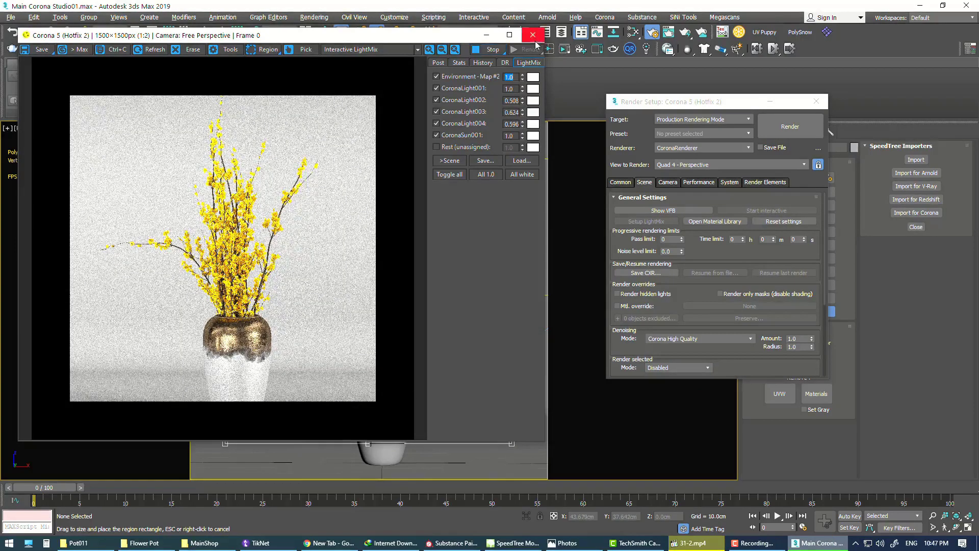
pyautogui.click(265, 50)
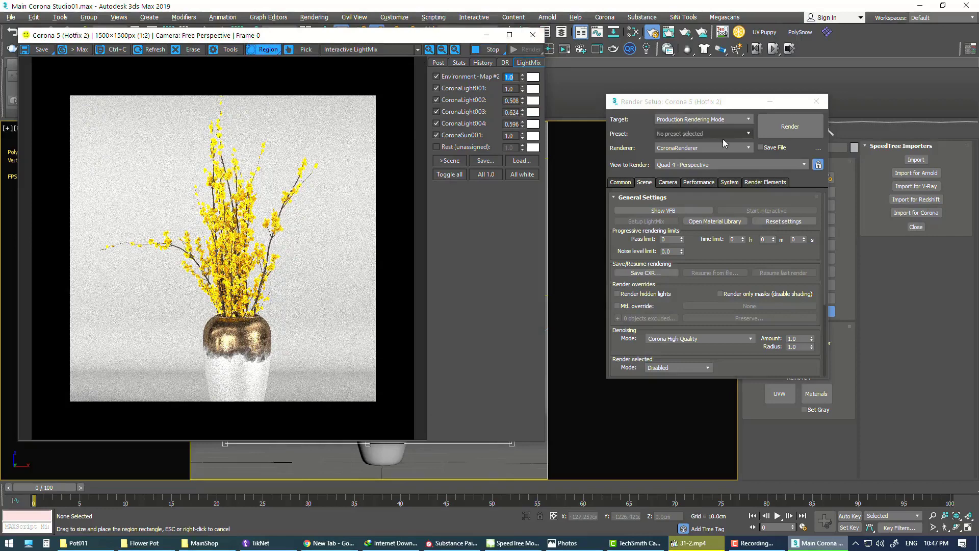
pyautogui.click(533, 35)
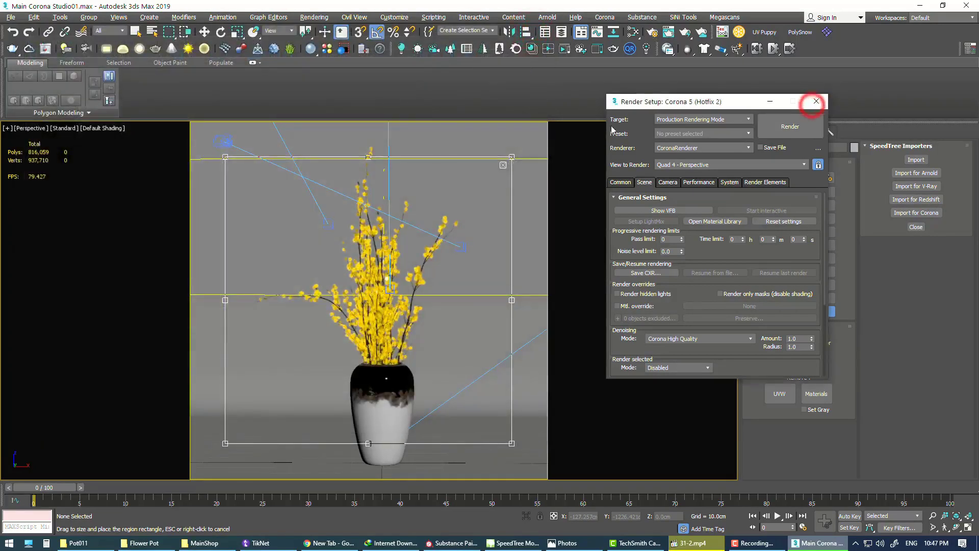
pyautogui.click(815, 102)
# Exit viewport region mode, select Line016 and restart the interactive Corona render.
pyautogui.click(503, 165)
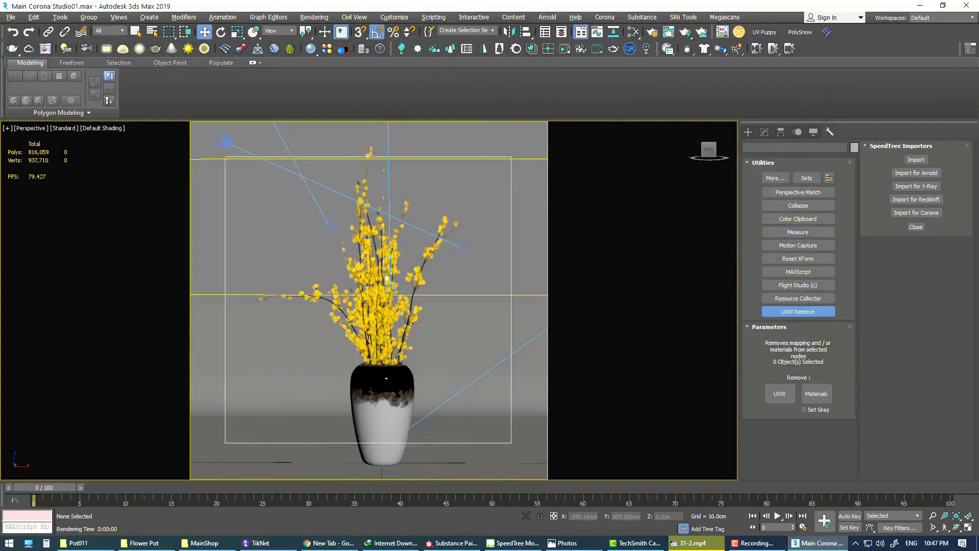
pyautogui.click(472, 180)
pyautogui.click(496, 192)
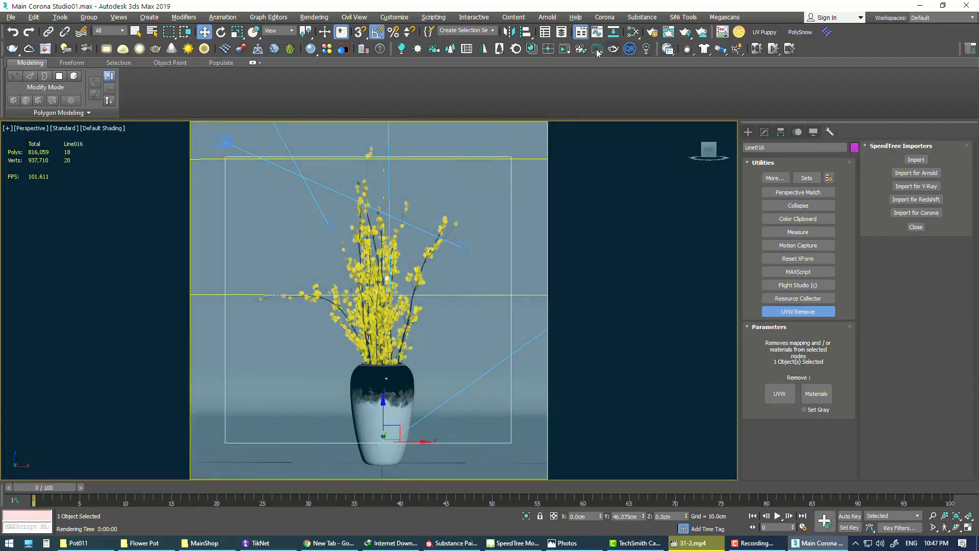
pyautogui.click(563, 49)
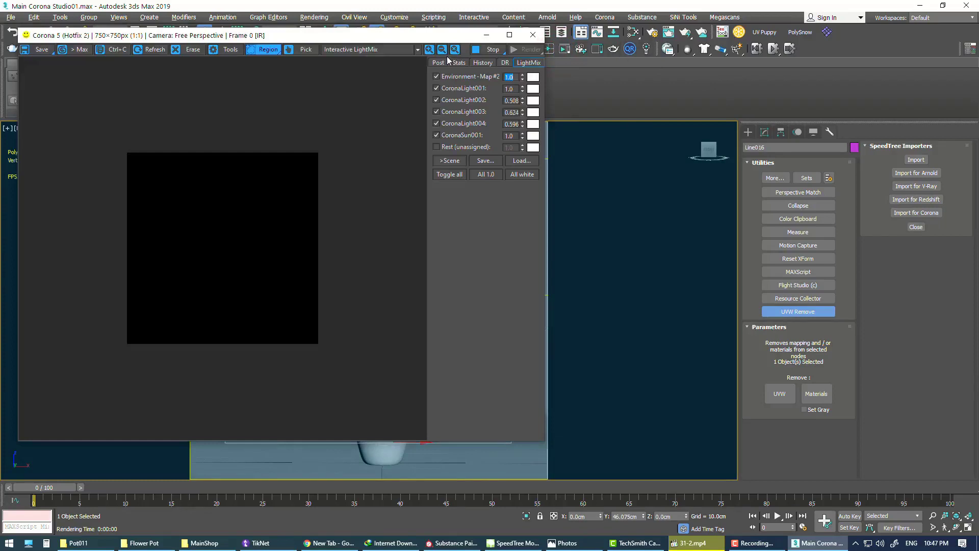
pyautogui.click(268, 49)
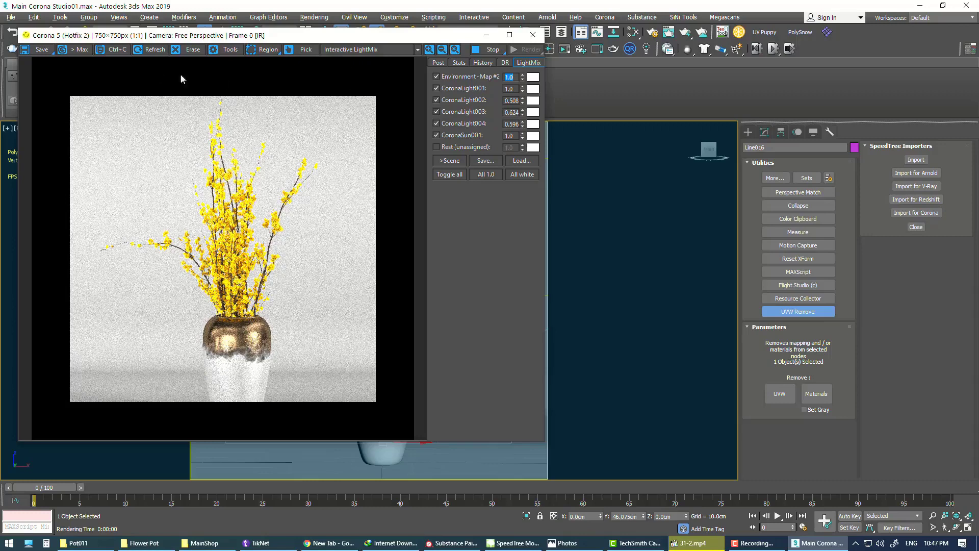
# Cancel the VFB Erase prompt to keep the render, then close the render window.
pyautogui.click(185, 51)
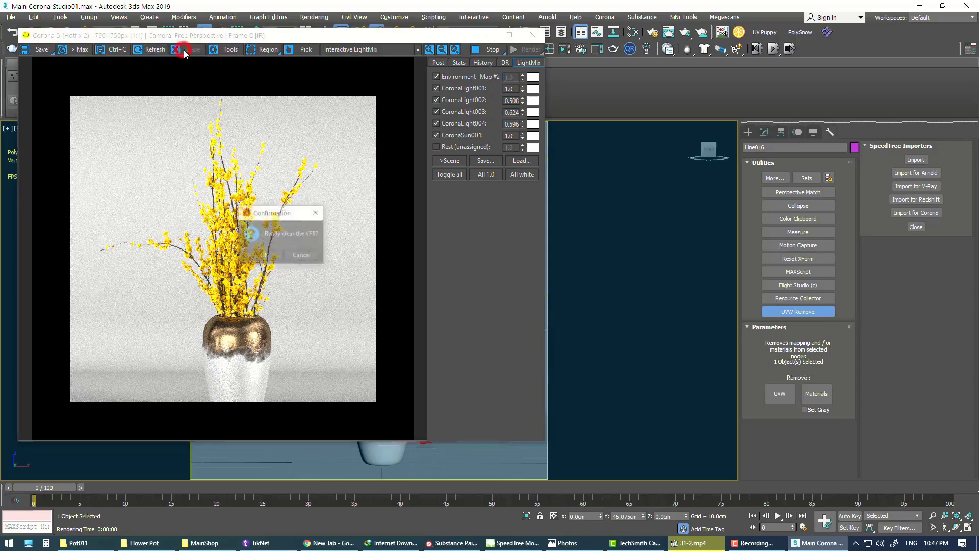
pyautogui.click(316, 213)
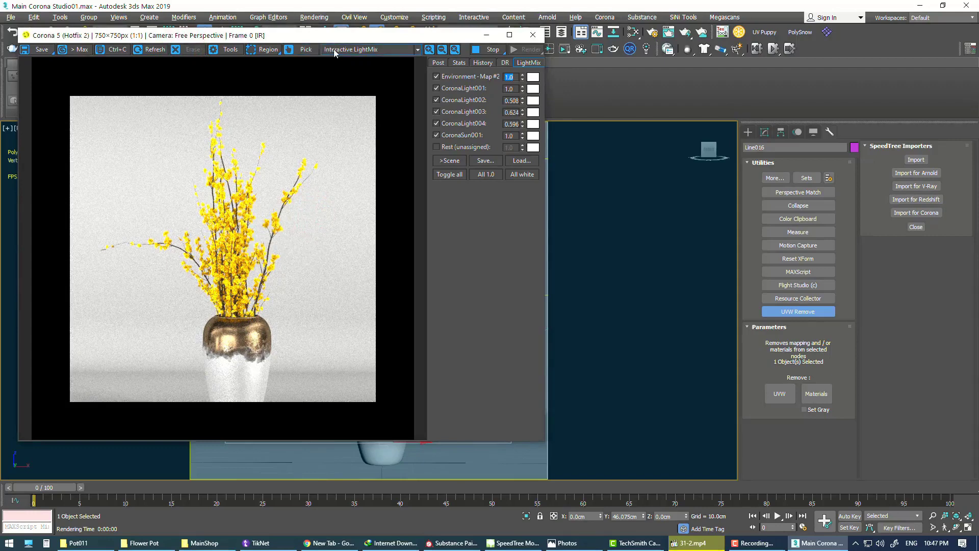
pyautogui.click(533, 35)
pyautogui.click(465, 4)
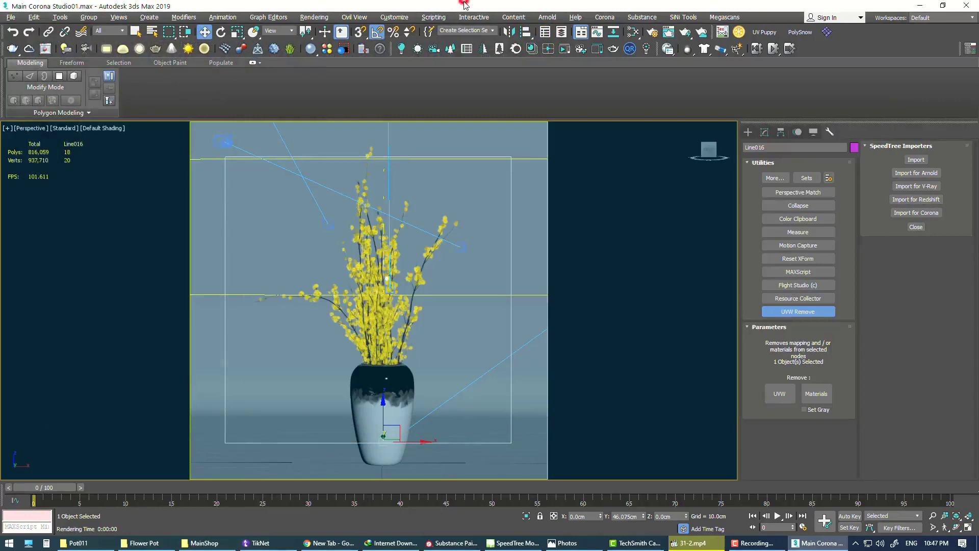
pyautogui.click(598, 241)
# Switch the view to CoronaCamera001 and produce the 1500×1500 Corona render from it.
pyautogui.press('c')
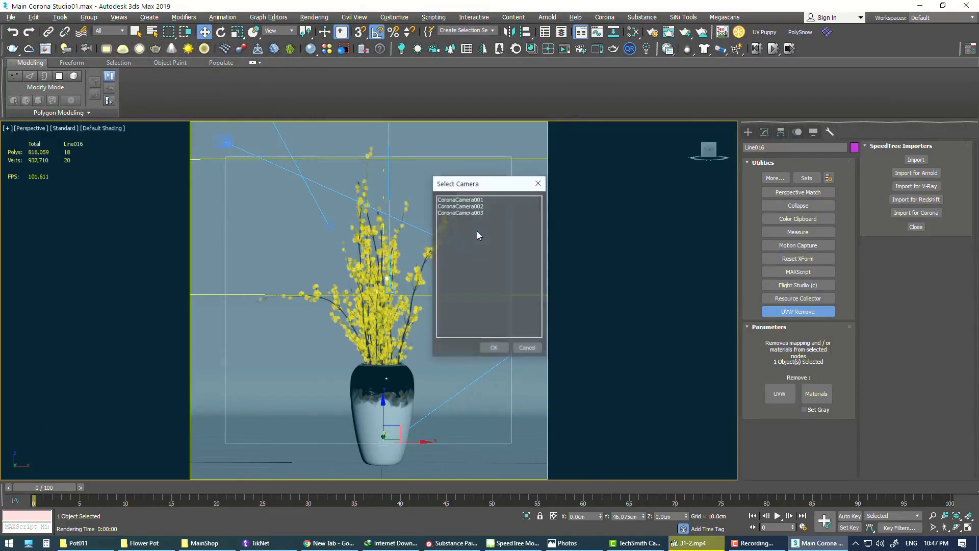
pyautogui.doubleClick(477, 198)
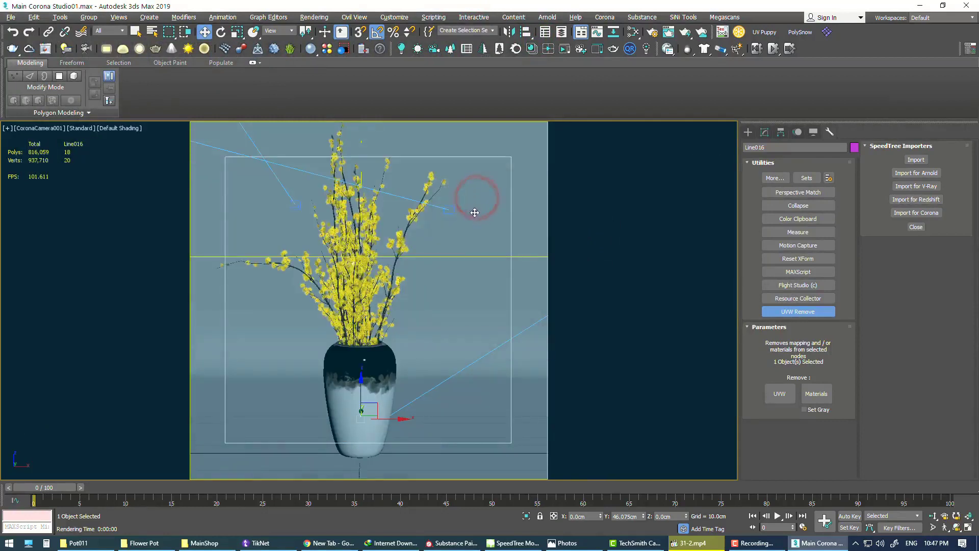
pyautogui.scroll(3, 299, 206)
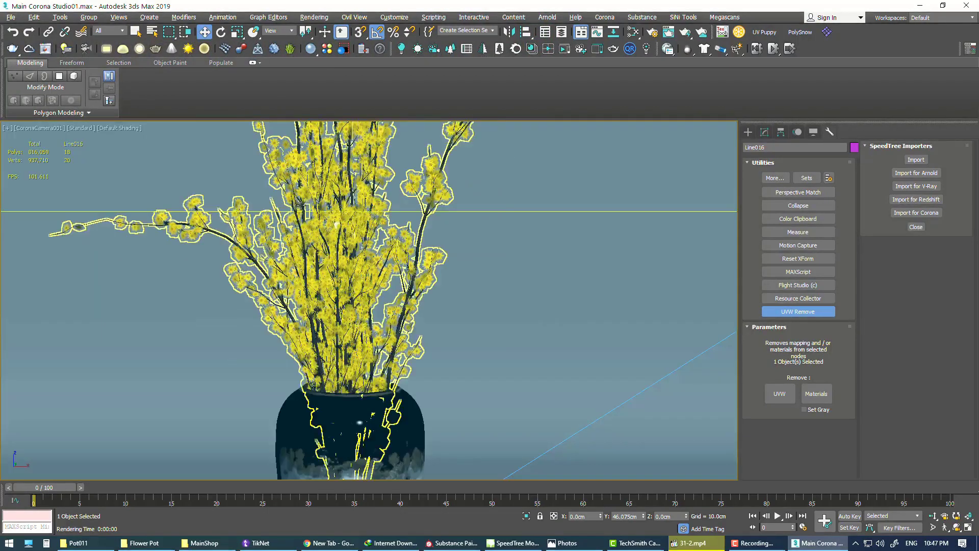
pyautogui.scroll(-3, 317, 211)
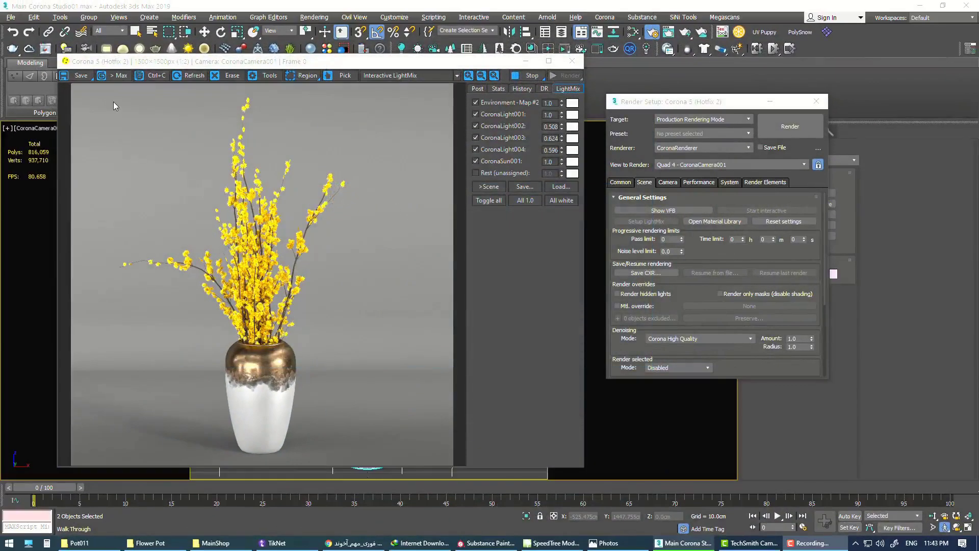
# Save the Corona render as 001.png in 044-Flower Pot 04, then launch Photoshop.
pyautogui.click(83, 77)
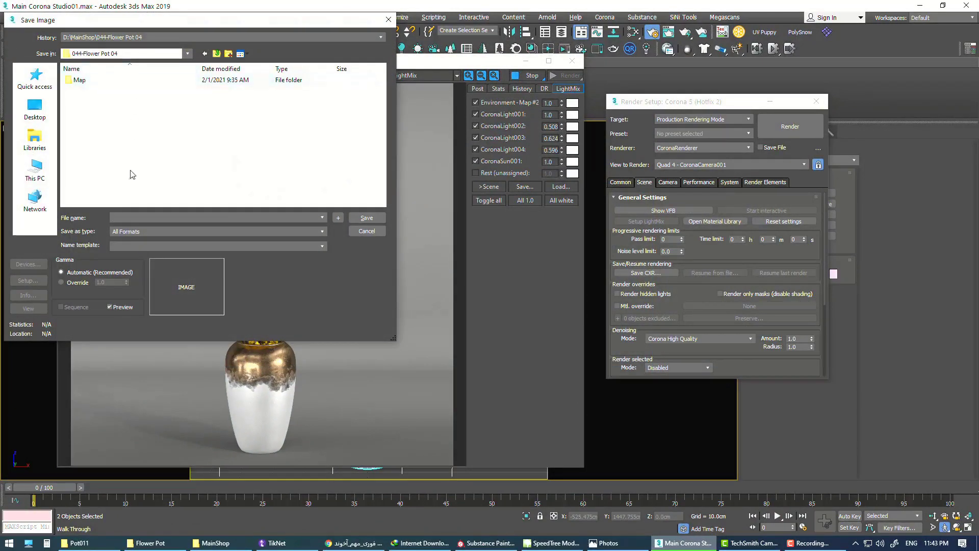
pyautogui.write('001')
pyautogui.click(374, 219)
pyautogui.click(244, 232)
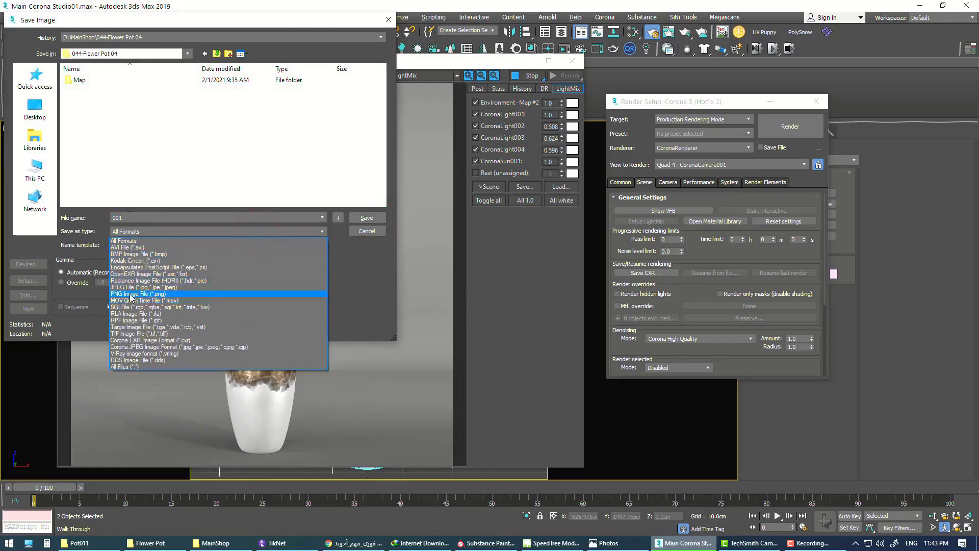
pyautogui.click(131, 295)
pyautogui.click(370, 220)
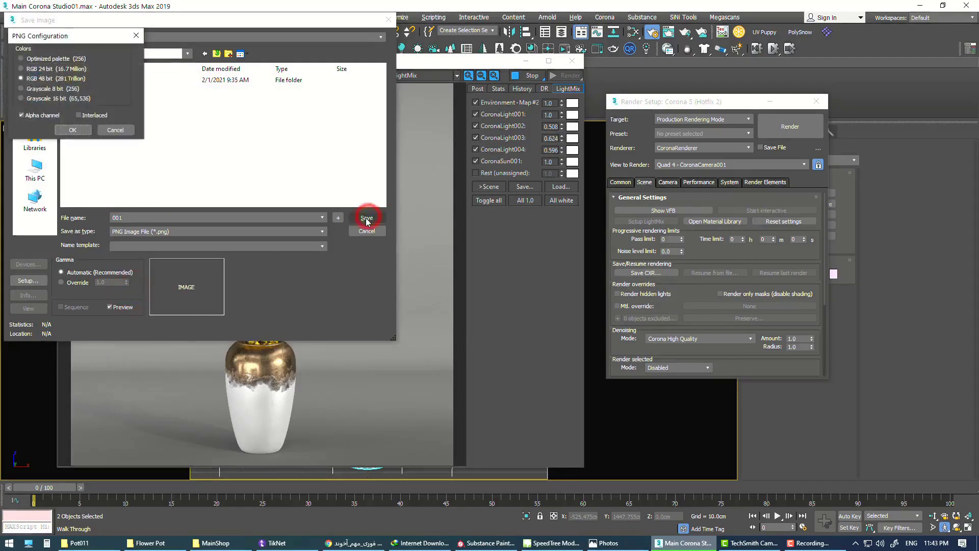
pyautogui.click(76, 129)
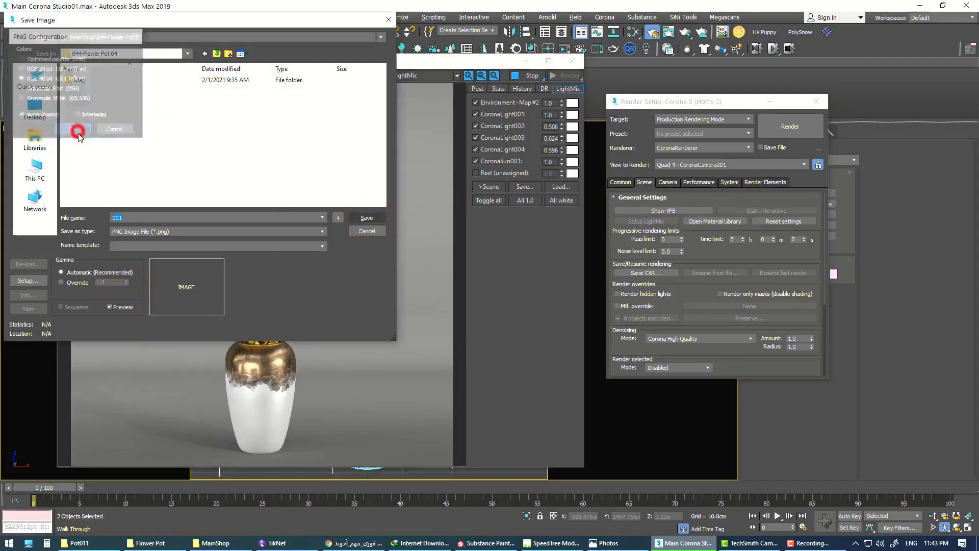
pyautogui.click(10, 544)
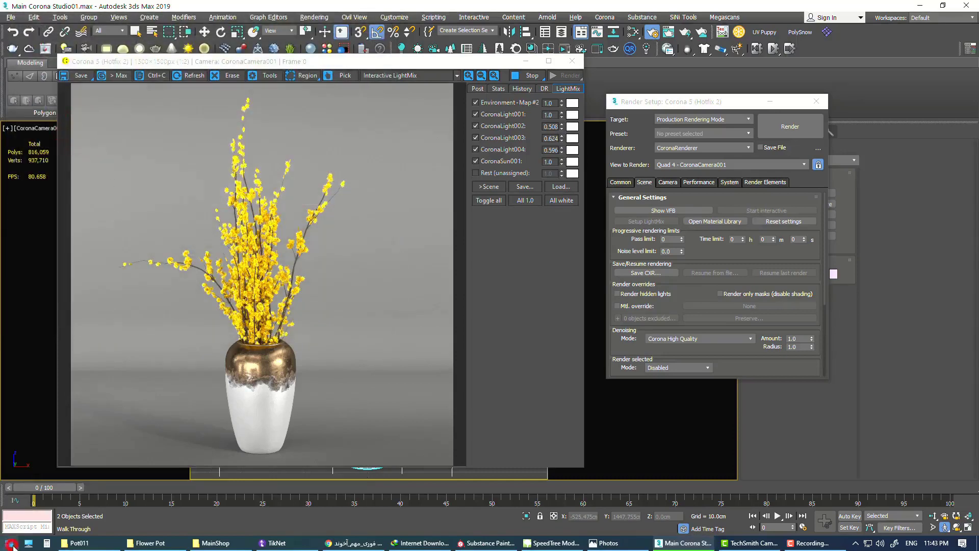
pyautogui.click(213, 339)
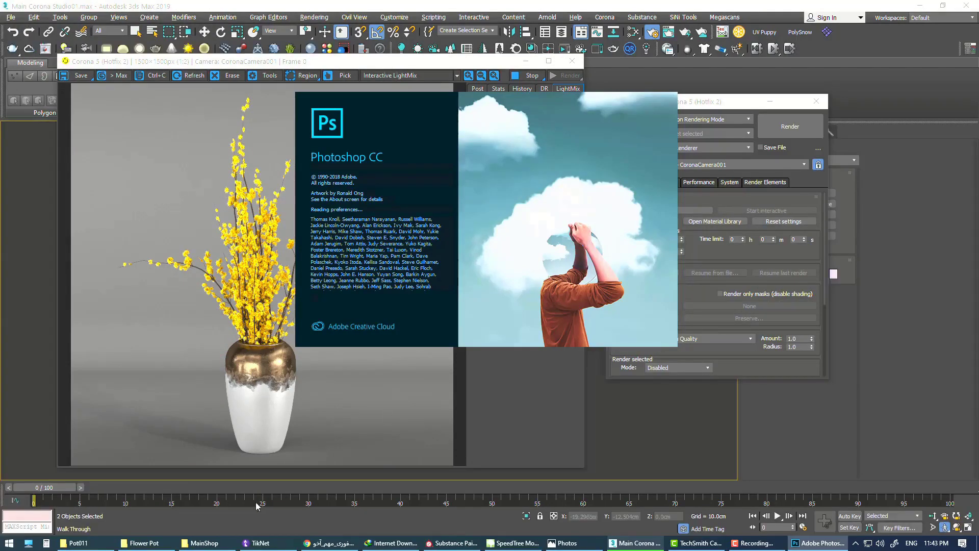
# In the MainShop Explorer window, enter 044-Flower Pot 04 and open 001.png.
pyautogui.click(204, 543)
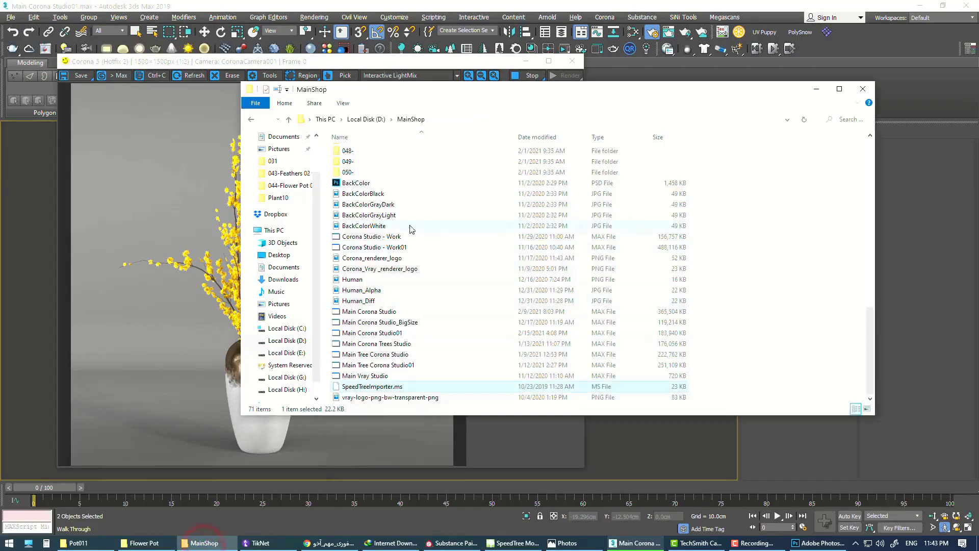
pyautogui.scroll(1, 388, 207)
pyautogui.scroll(2, 389, 204)
pyautogui.click(389, 202)
pyautogui.doubleClick(389, 202)
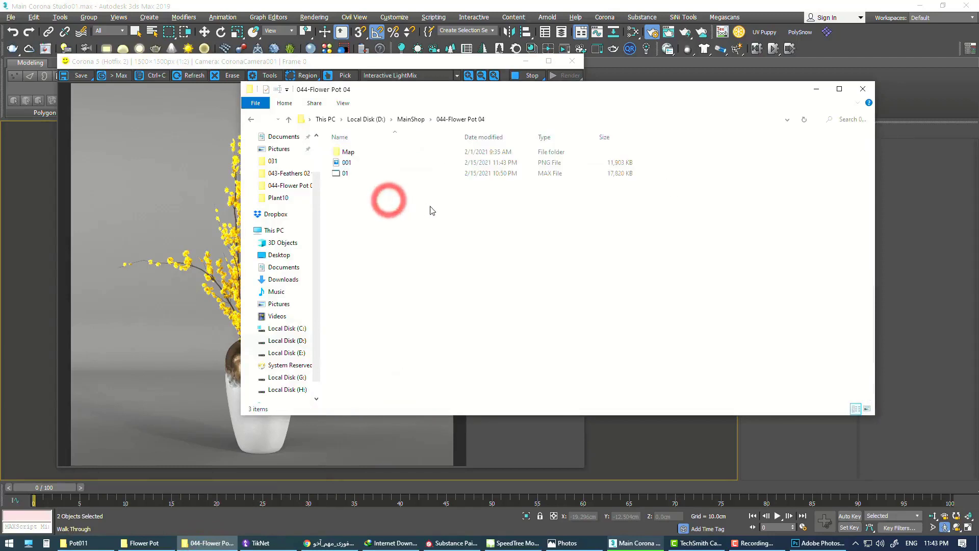
pyautogui.click(351, 163)
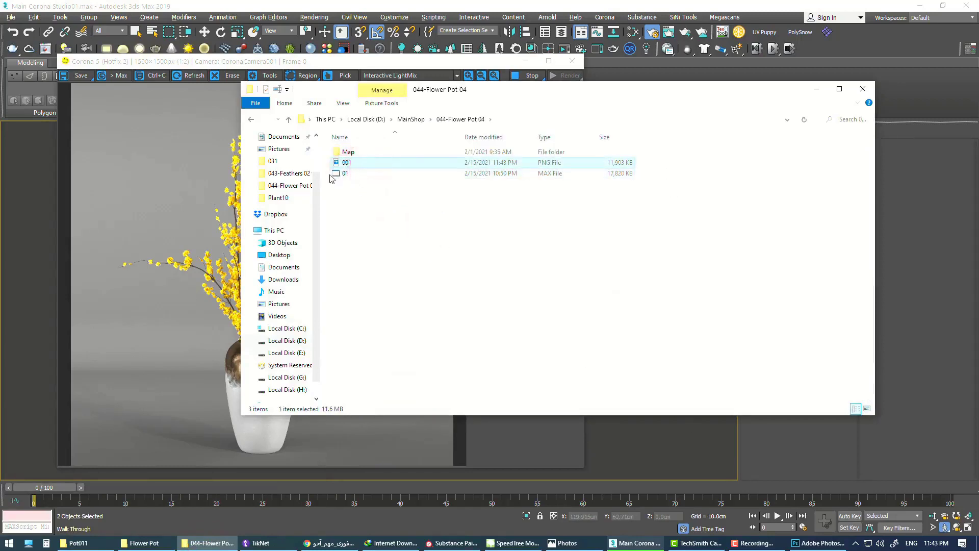
pyautogui.doubleClick(345, 163)
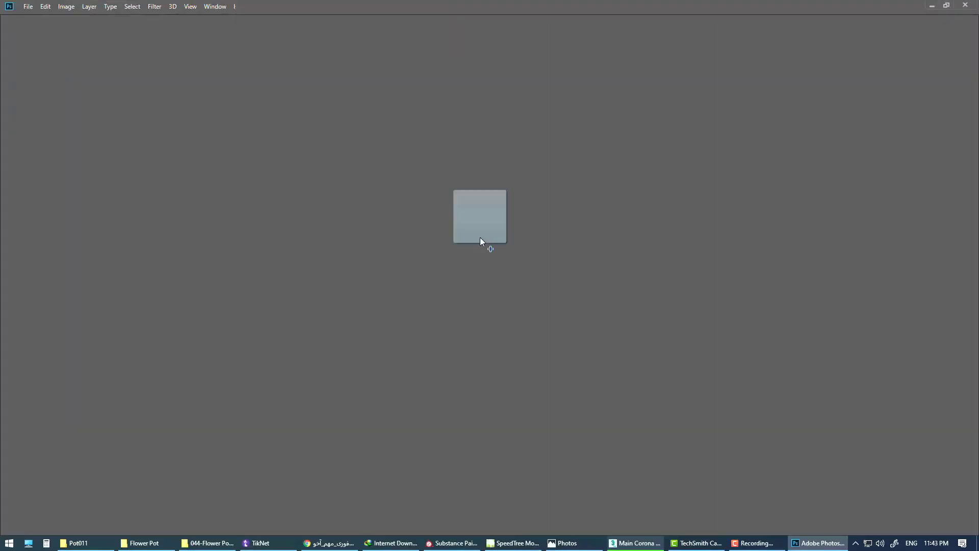
# Drag 001.png into Photoshop to open it, and close the Nik Collection panel.
pyautogui.moveTo(480, 241); pyautogui.dragTo(488, 242)
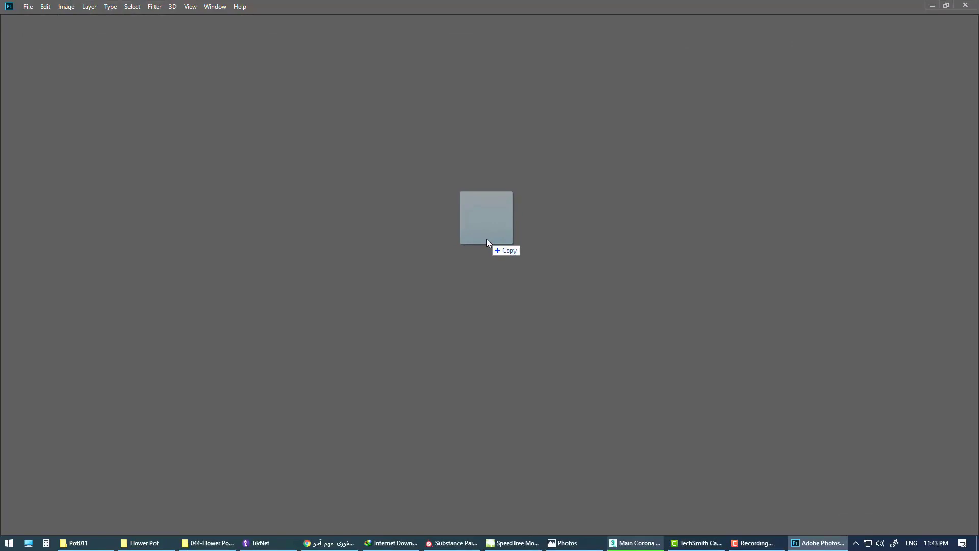
pyautogui.moveTo(488, 239)
pyautogui.mouseDown()
pyautogui.moveTo(373, 136)
pyautogui.moveTo(433, 155)
pyautogui.moveTo(406, 144)
pyautogui.moveTo(463, 29)
pyautogui.mouseUp()
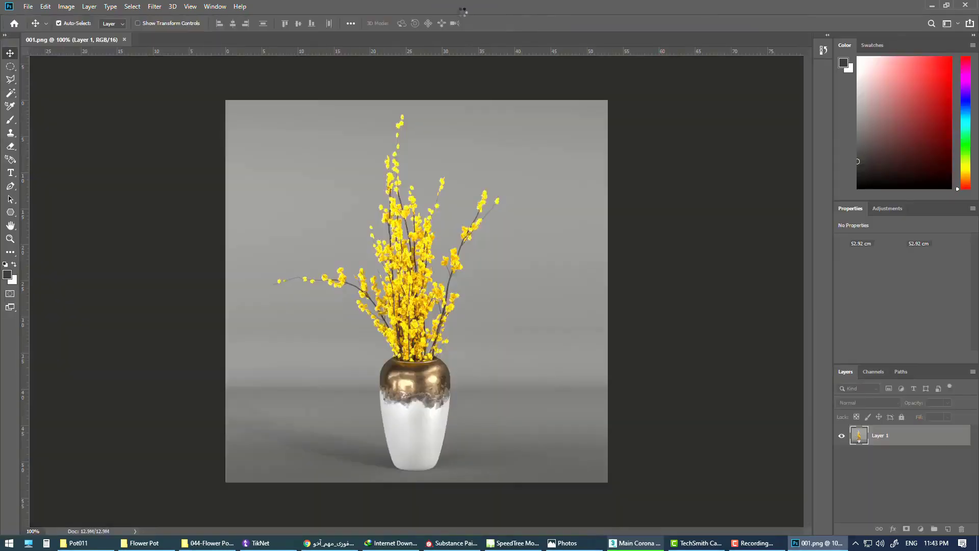
pyautogui.click(543, 159)
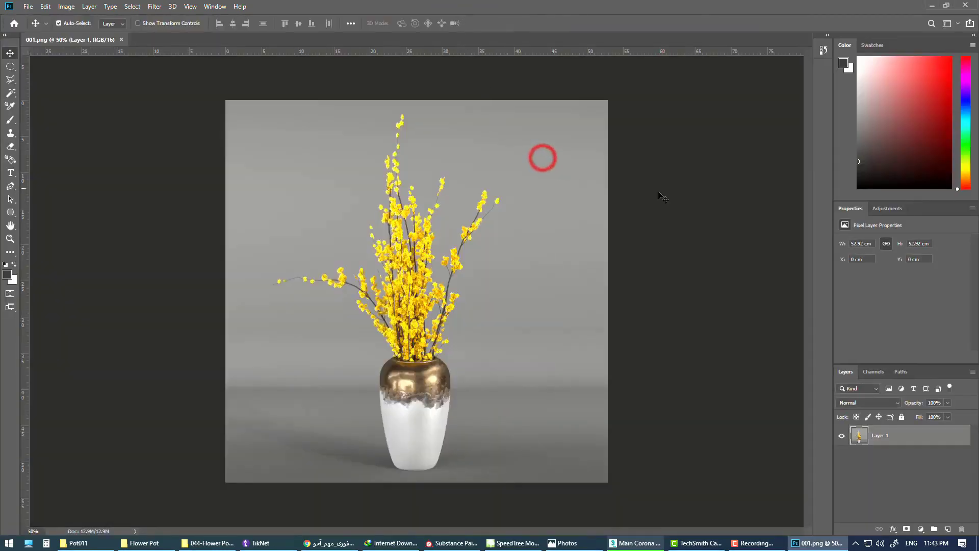
# Apply Smart Sharpen at 355% amount, 0.2 px radius and 100% noise reduction.
pyautogui.click(153, 8)
pyautogui.moveTo(182, 189)
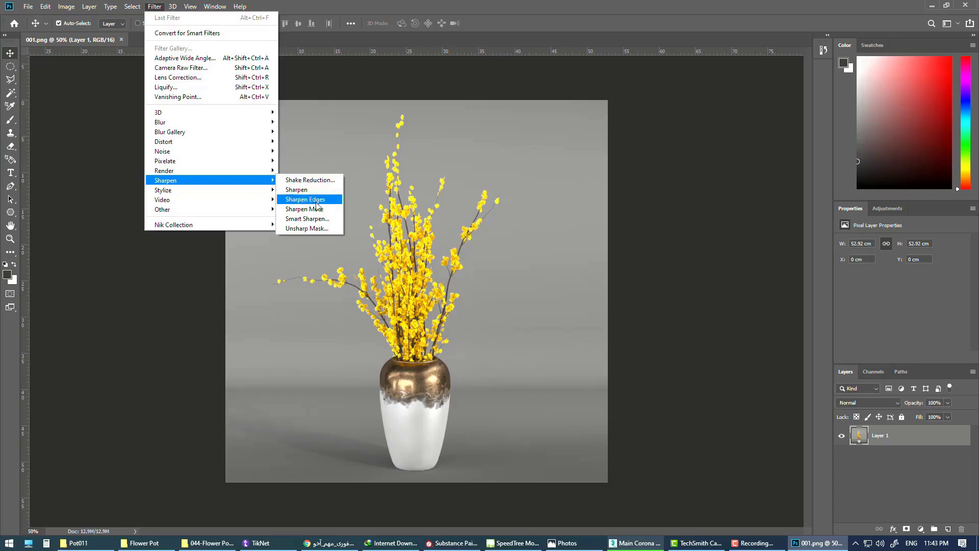
pyautogui.click(319, 219)
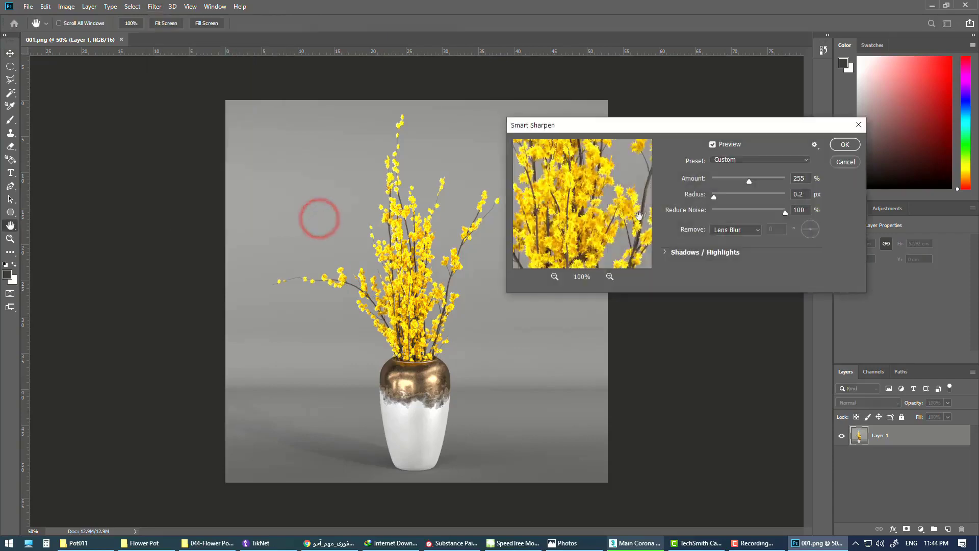
pyautogui.moveTo(749, 181)
pyautogui.mouseDown()
pyautogui.moveTo(686, 180)
pyautogui.moveTo(837, 185)
pyautogui.mouseUp()
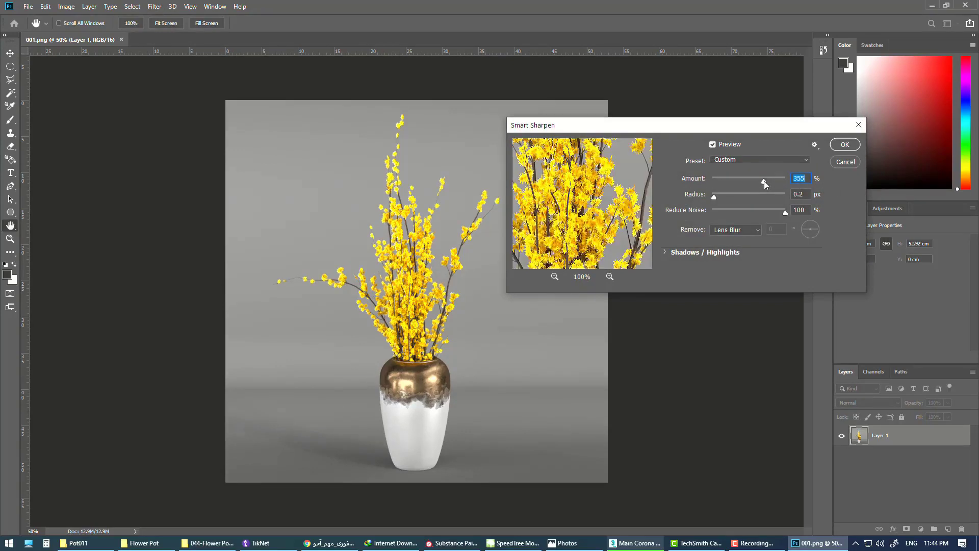
pyautogui.click(843, 145)
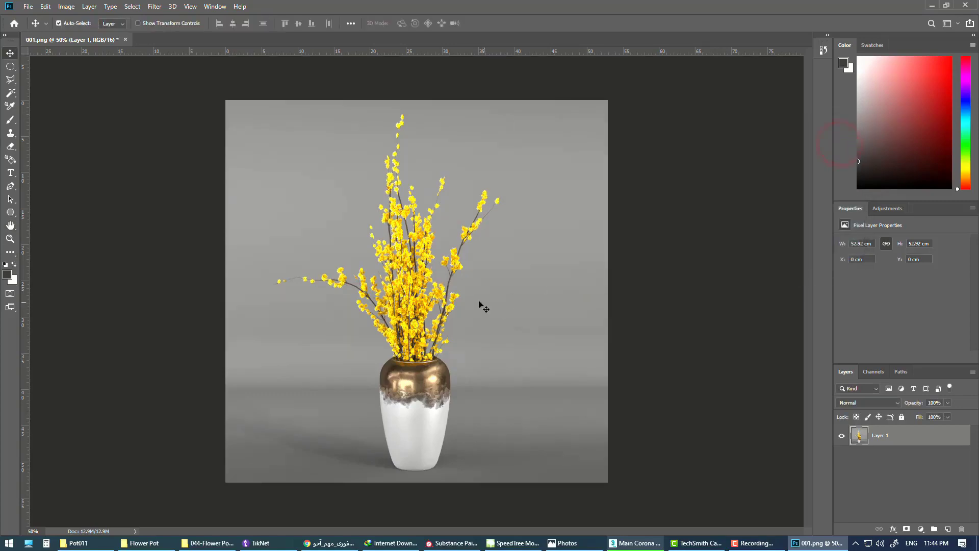
# Inspect the sharpening at zoomed and 100% views, ending fitted to the window.
pyautogui.hotkey('ctrl', '+')
pyautogui.hotkey('ctrl', '+')
pyautogui.hotkey('ctrl', '+')
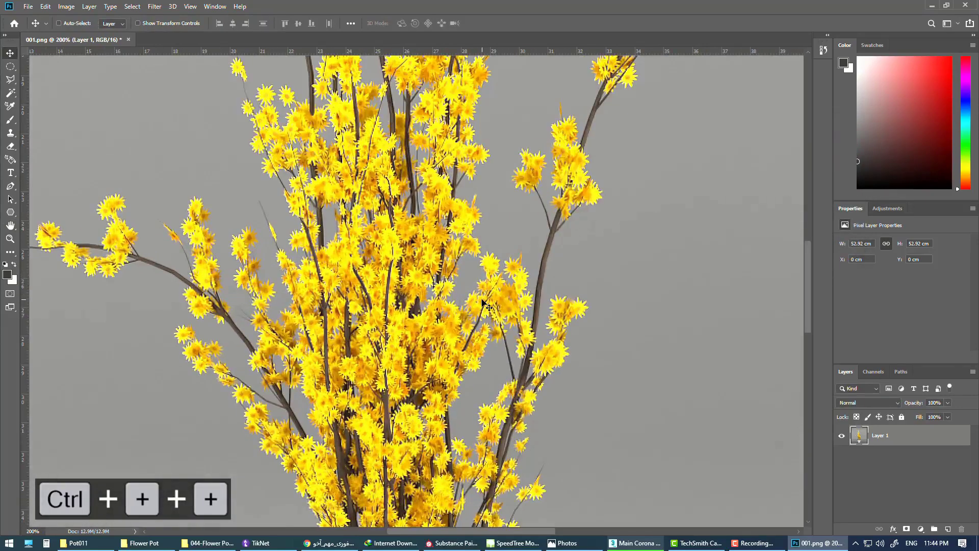
pyautogui.hotkey('ctrl', '0')
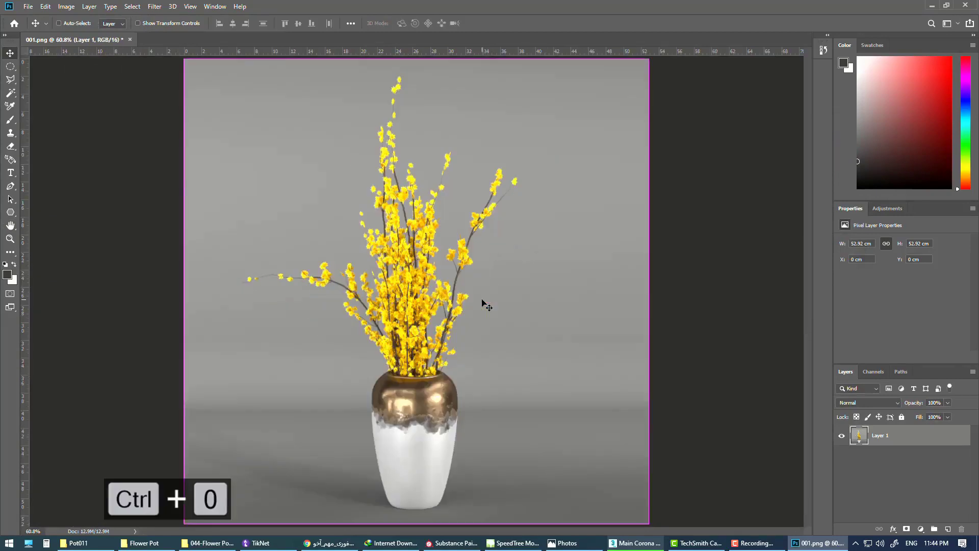
pyautogui.press('ctrl')
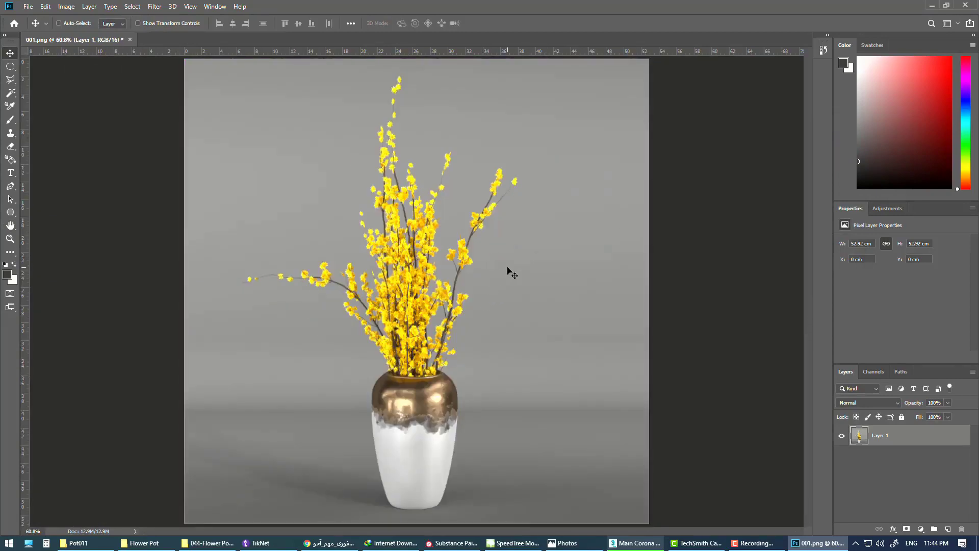
pyautogui.hotkey('ctrl', '1')
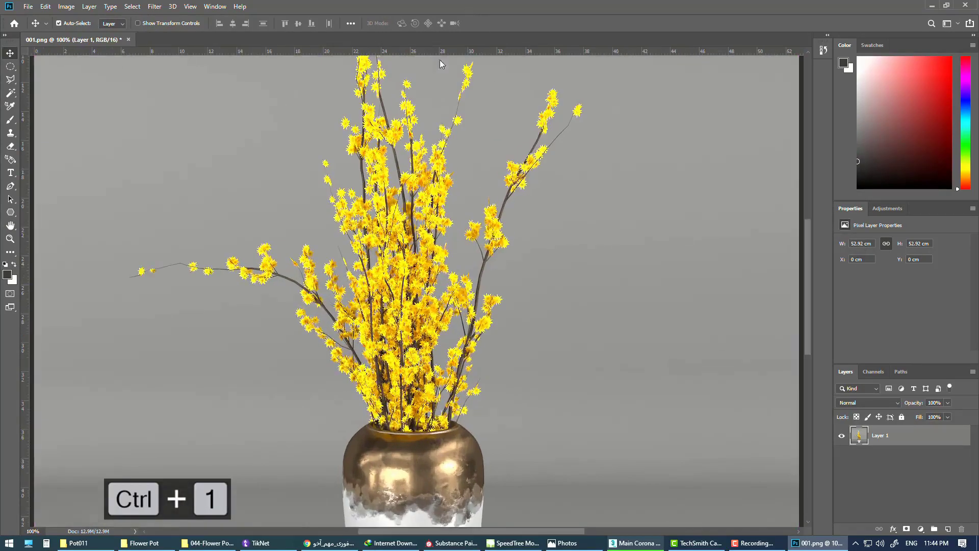
pyautogui.moveTo(809, 280); pyautogui.dragTo(809, 321)
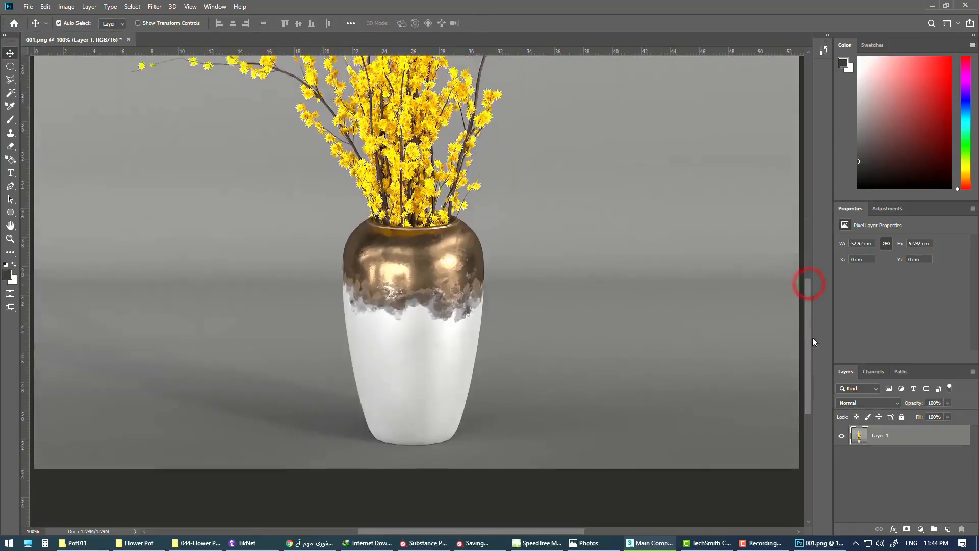
pyautogui.hotkey('ctrl', '0')
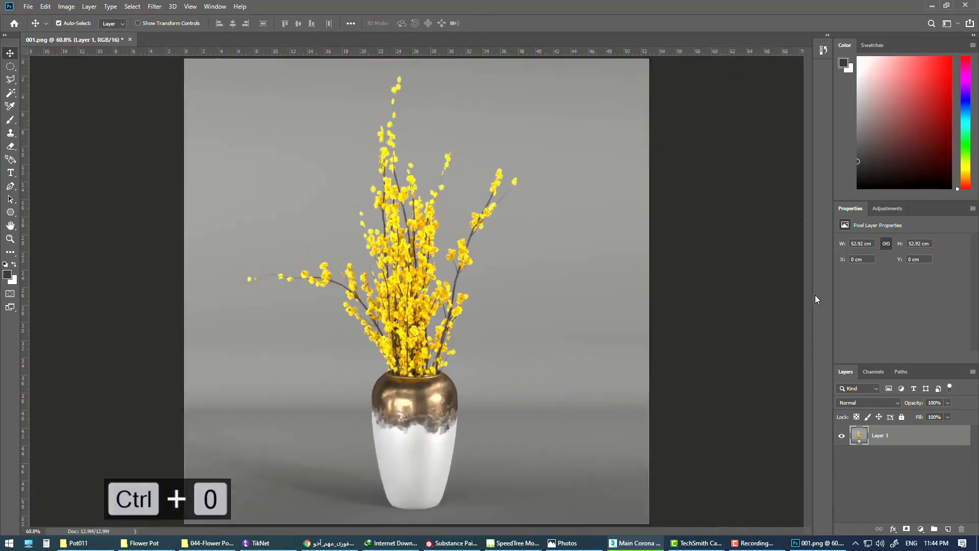
# Open Lens Correction and cancel it, leaving the image unchanged.
pyautogui.click(156, 7)
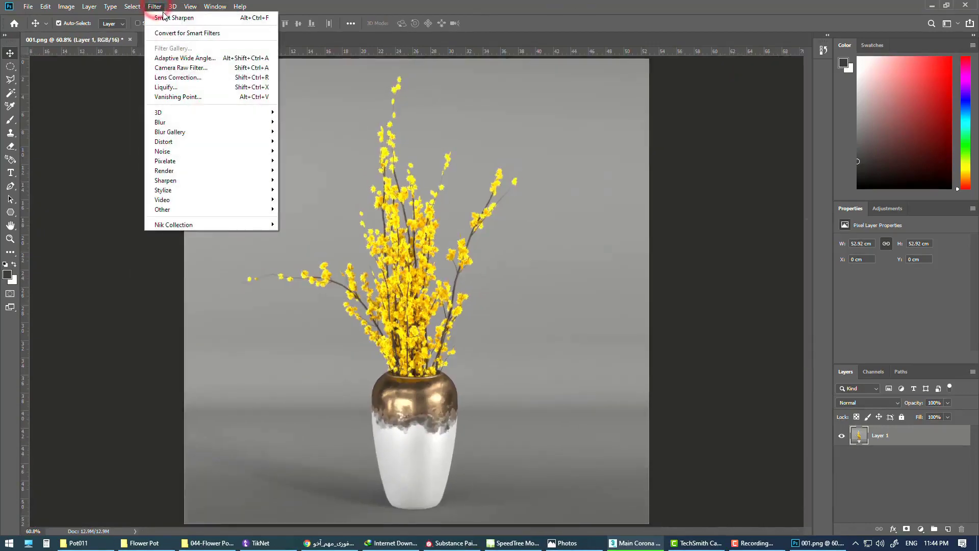
pyautogui.click(188, 78)
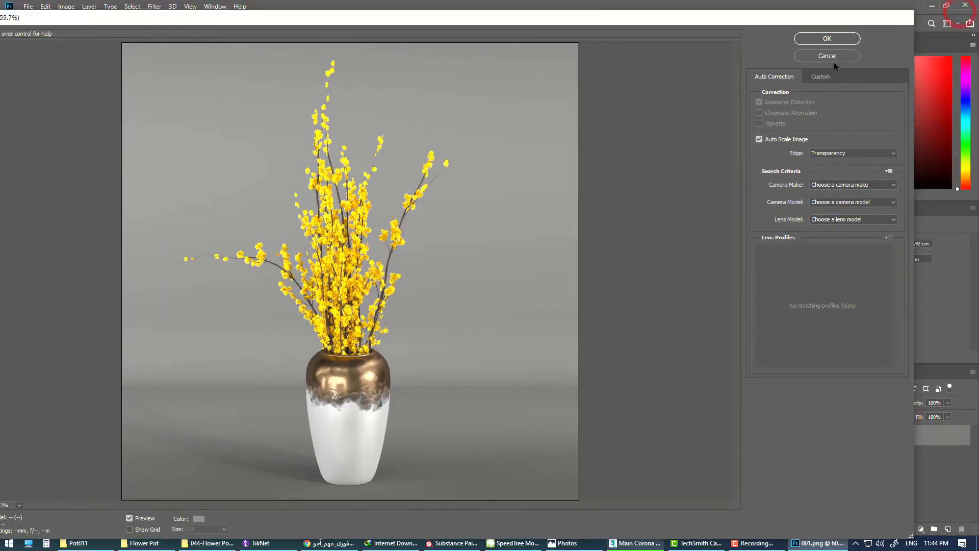
pyautogui.click(834, 62)
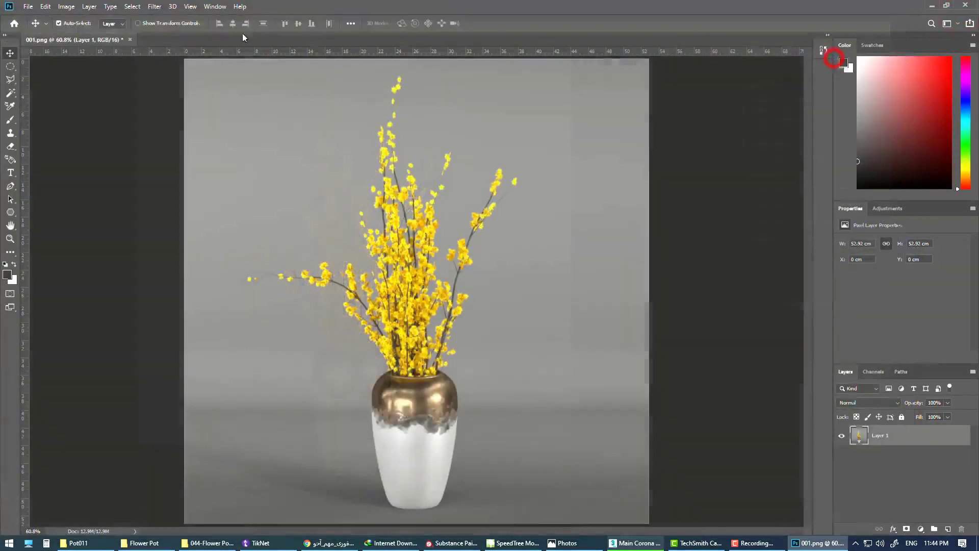
pyautogui.click(159, 7)
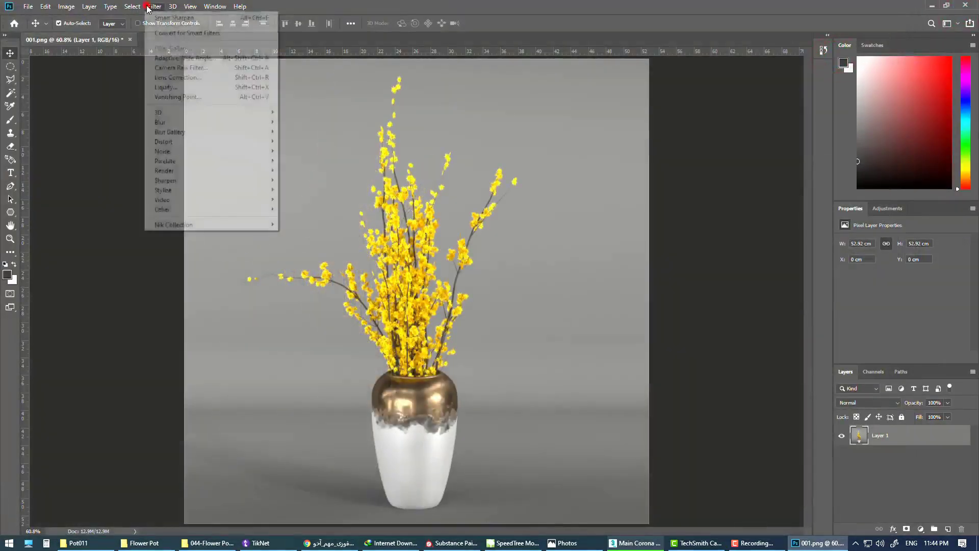
# In the Camera Raw Filter, set Vibrance +8, Dehaze +25 and Clarity +50.
pyautogui.click(189, 67)
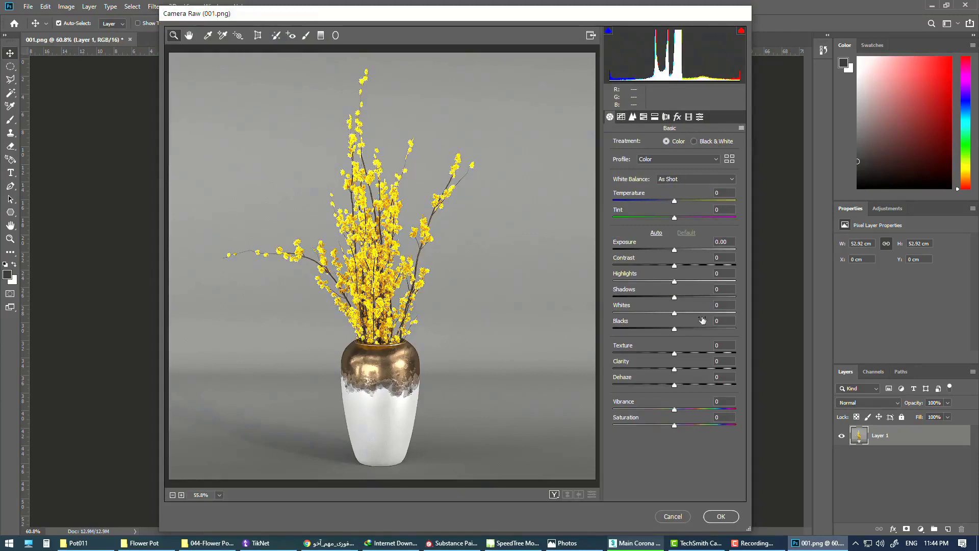
pyautogui.moveTo(675, 410)
pyautogui.mouseDown()
pyautogui.moveTo(665, 408)
pyautogui.moveTo(678, 408)
pyautogui.mouseUp()
pyautogui.moveTo(676, 388)
pyautogui.mouseDown()
pyautogui.moveTo(726, 388)
pyautogui.moveTo(711, 386)
pyautogui.mouseUp()
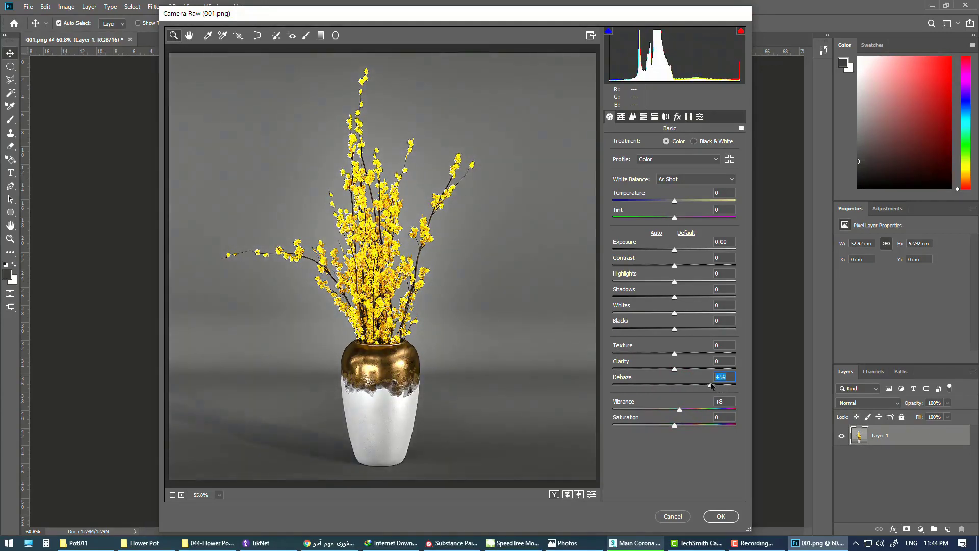
pyautogui.moveTo(710, 386); pyautogui.dragTo(690, 381)
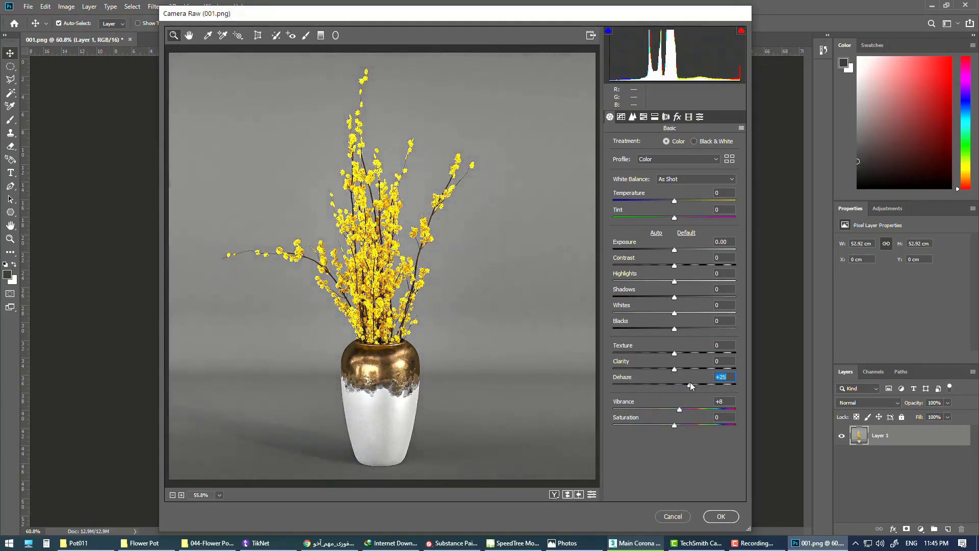
pyautogui.moveTo(674, 368); pyautogui.dragTo(712, 375)
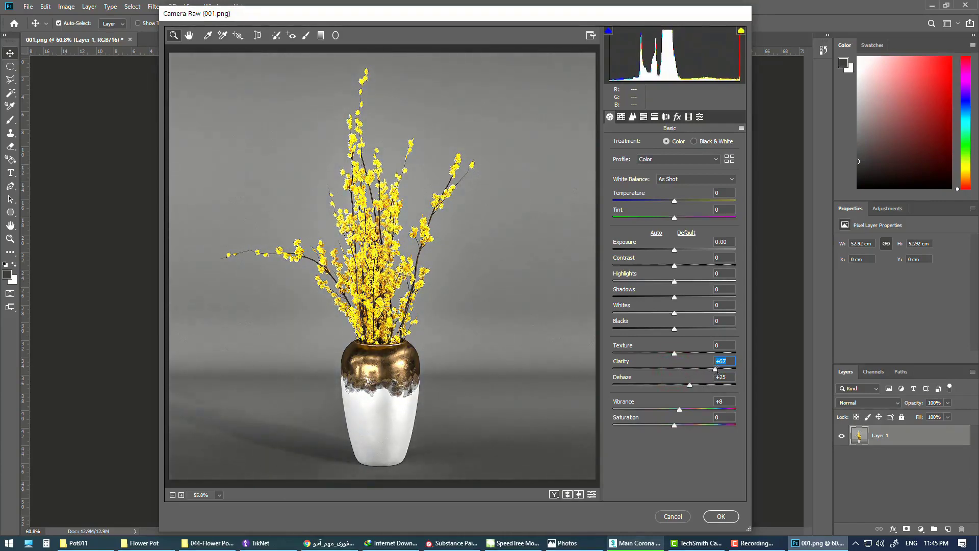
pyautogui.moveTo(717, 374); pyautogui.dragTo(713, 374)
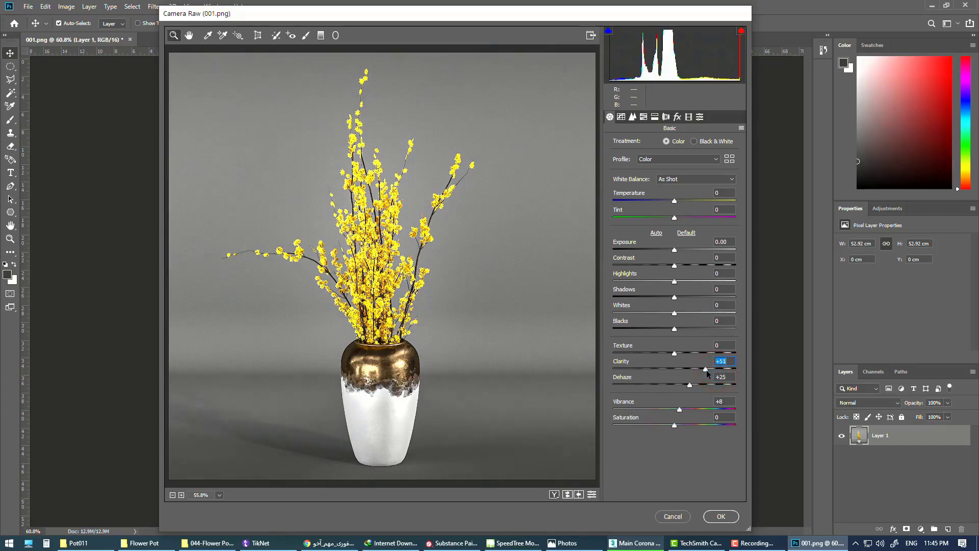
pyautogui.moveTo(706, 369); pyautogui.dragTo(706, 369)
# Set Contrast +30, Highlights -33, Shadows -19, Whites -3, Blacks -13 and apply the grade.
pyautogui.moveTo(674, 265)
pyautogui.mouseDown()
pyautogui.moveTo(705, 265)
pyautogui.moveTo(684, 265)
pyautogui.mouseUp()
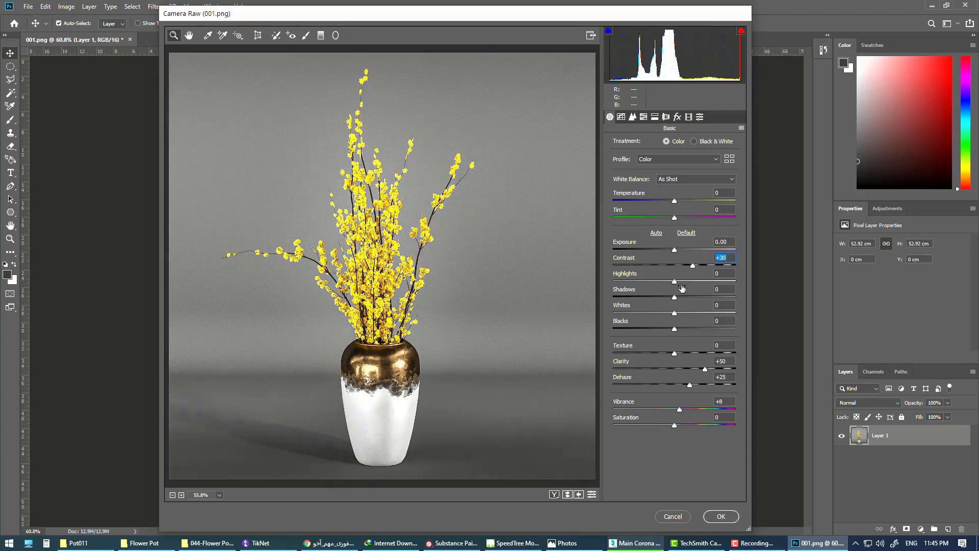
pyautogui.moveTo(674, 282)
pyautogui.mouseDown()
pyautogui.moveTo(741, 285)
pyautogui.moveTo(637, 280)
pyautogui.moveTo(654, 280)
pyautogui.mouseUp()
pyautogui.moveTo(656, 297); pyautogui.dragTo(667, 299)
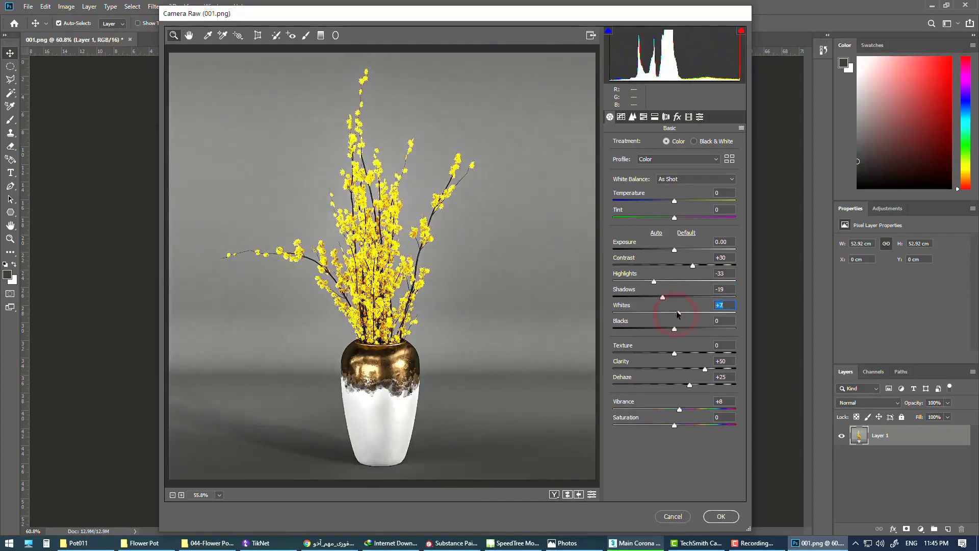
pyautogui.moveTo(675, 313)
pyautogui.mouseDown()
pyautogui.moveTo(747, 316)
pyautogui.moveTo(683, 312)
pyautogui.mouseUp()
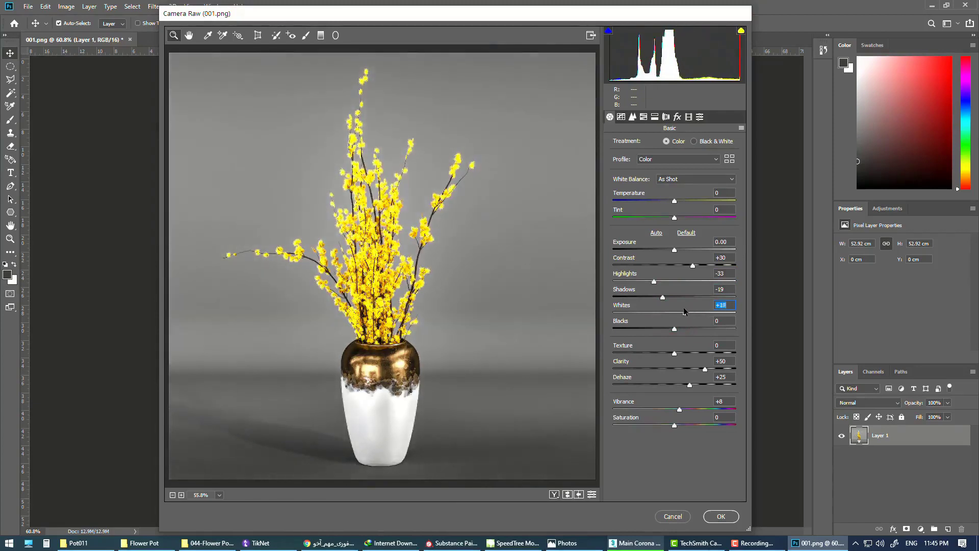
pyautogui.moveTo(686, 311)
pyautogui.mouseDown()
pyautogui.moveTo(665, 310)
pyautogui.moveTo(681, 312)
pyautogui.moveTo(673, 329)
pyautogui.moveTo(653, 329)
pyautogui.moveTo(682, 329)
pyautogui.moveTo(667, 329)
pyautogui.mouseUp()
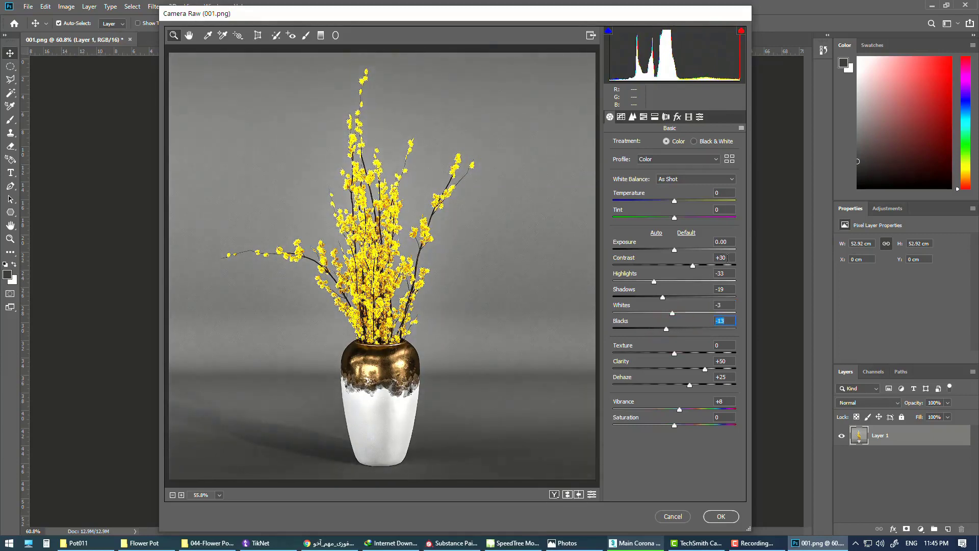
pyautogui.click(721, 516)
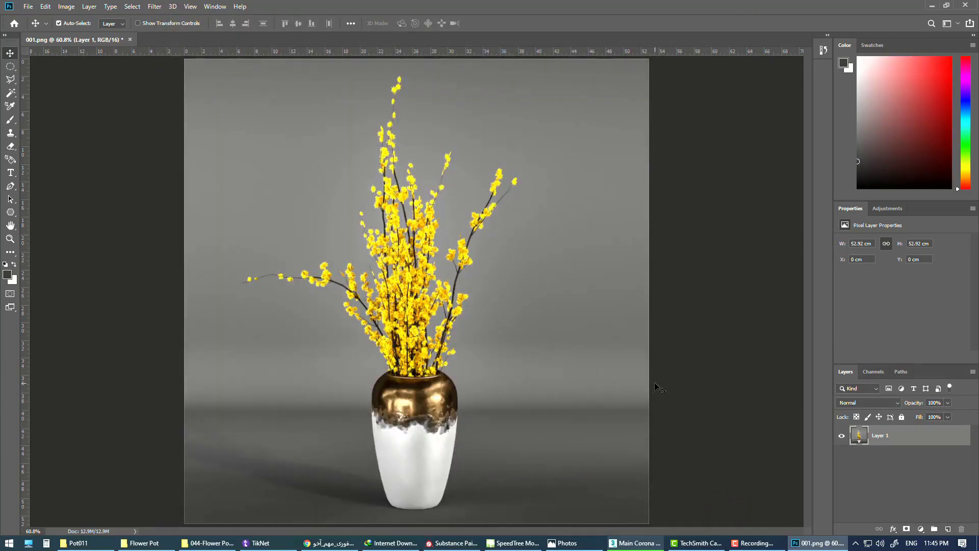
# After checking fit and 100% views, save the graded image as 002.png beside 001.
pyautogui.hotkey('ctrl', '0')
pyautogui.hotkey('ctrl', '1')
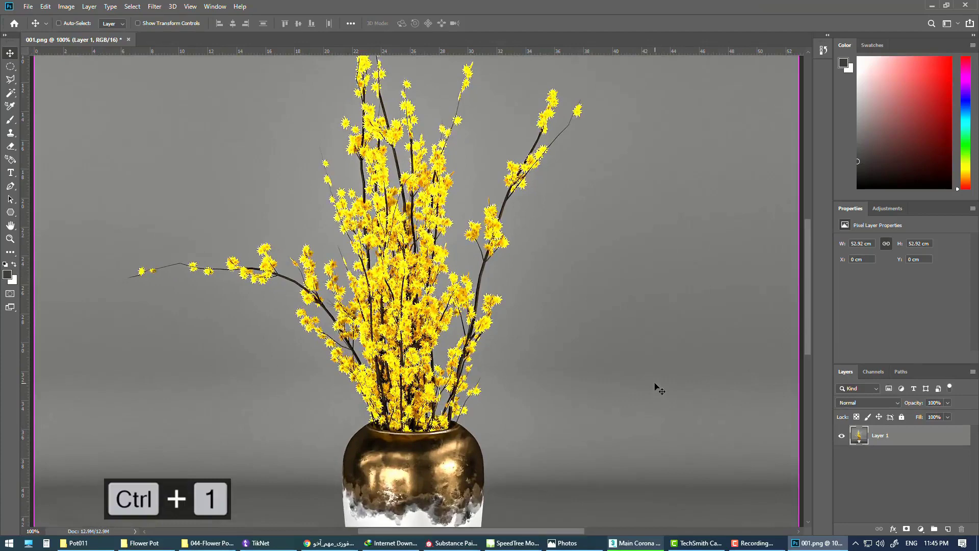
pyautogui.hotkey('ctrl', '0')
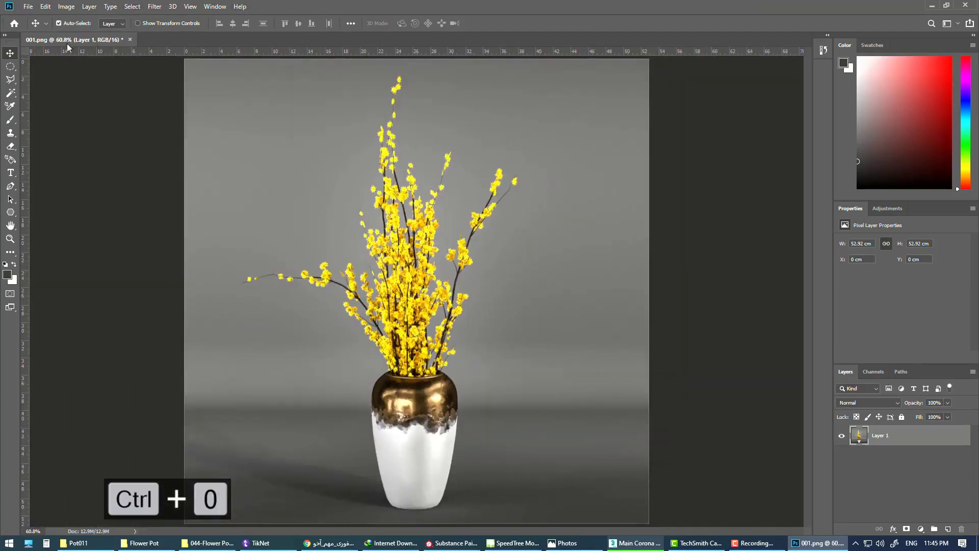
pyautogui.click(29, 7)
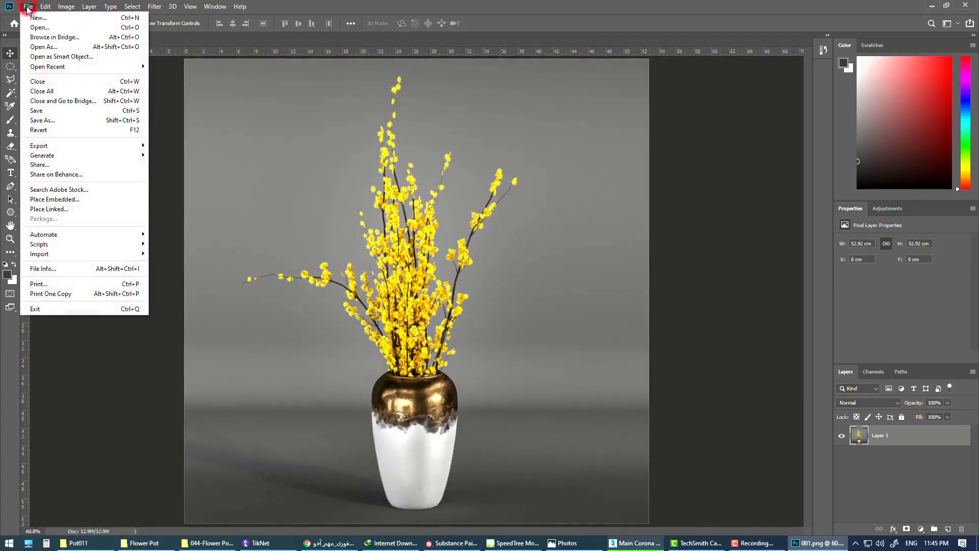
pyautogui.click(55, 122)
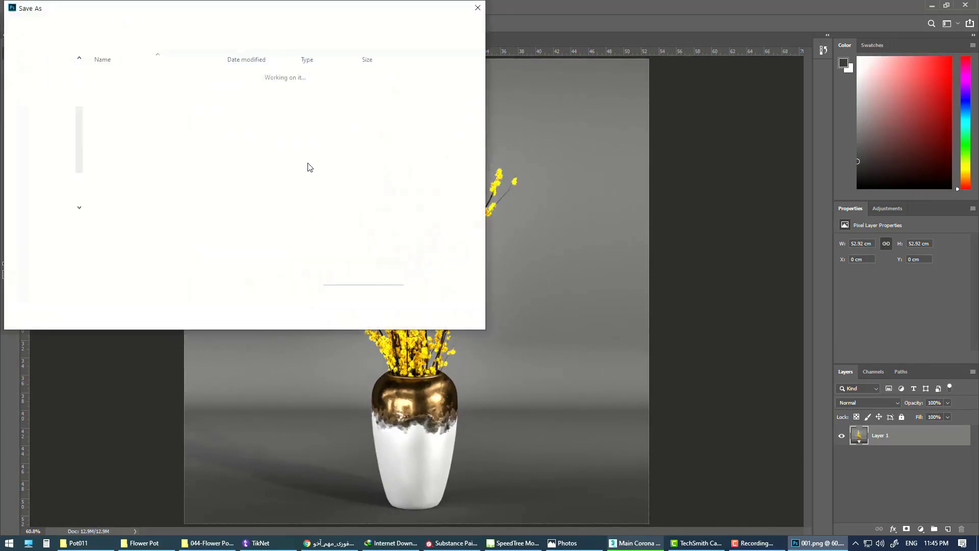
pyautogui.click(193, 96)
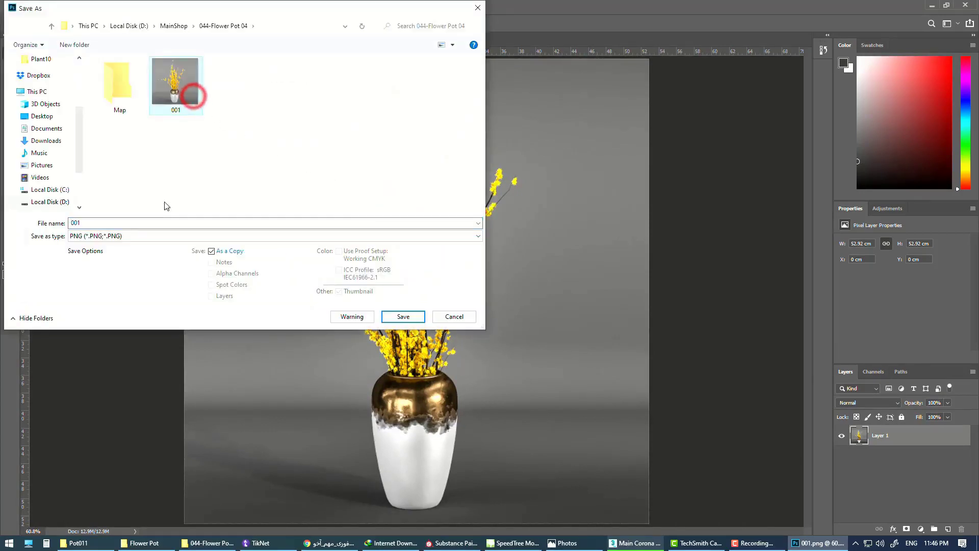
pyautogui.click(115, 223)
pyautogui.write('002')
pyautogui.press('Return')
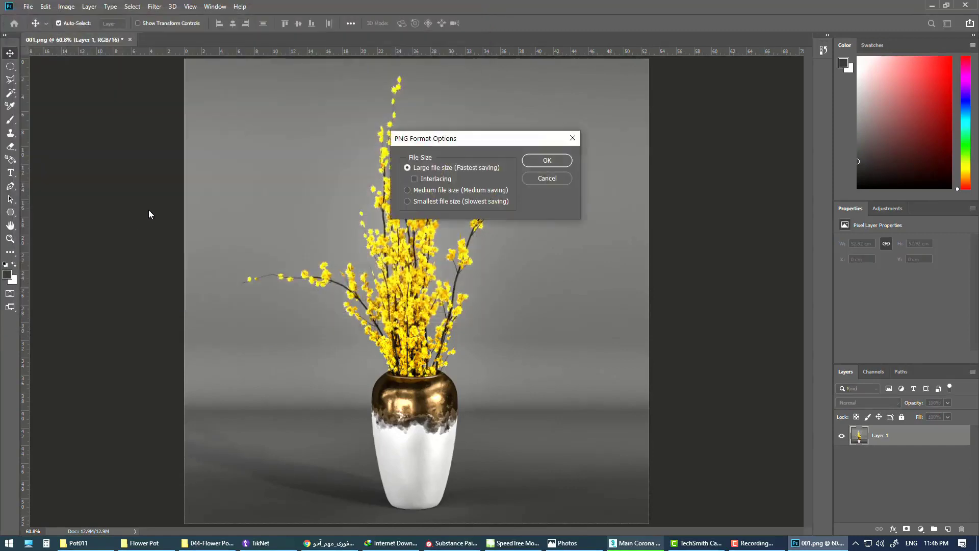
pyautogui.click(547, 160)
pyautogui.moveTo(207, 544)
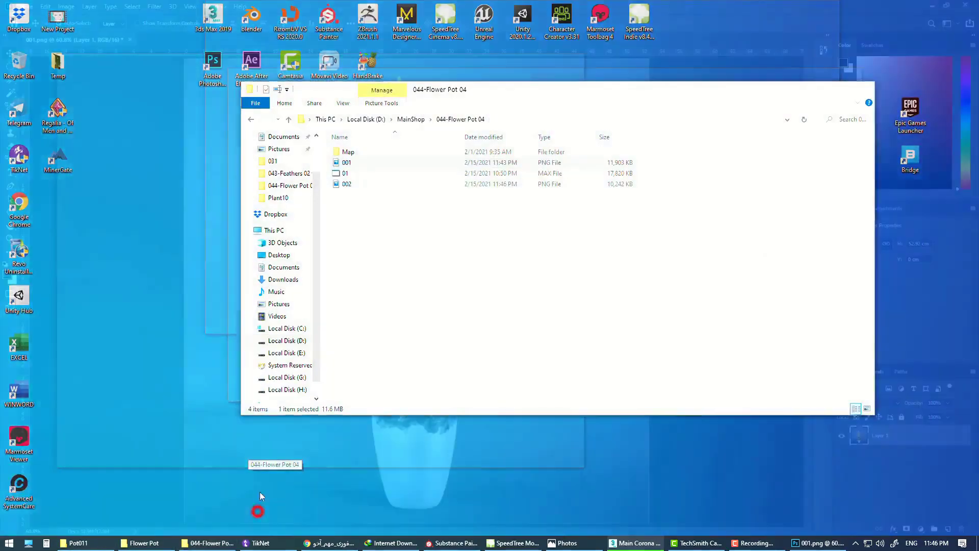
# Open 001.png from the project folder in a maximised Windows Photos viewer.
pyautogui.click(268, 509)
pyautogui.click(350, 161)
pyautogui.doubleClick(350, 162)
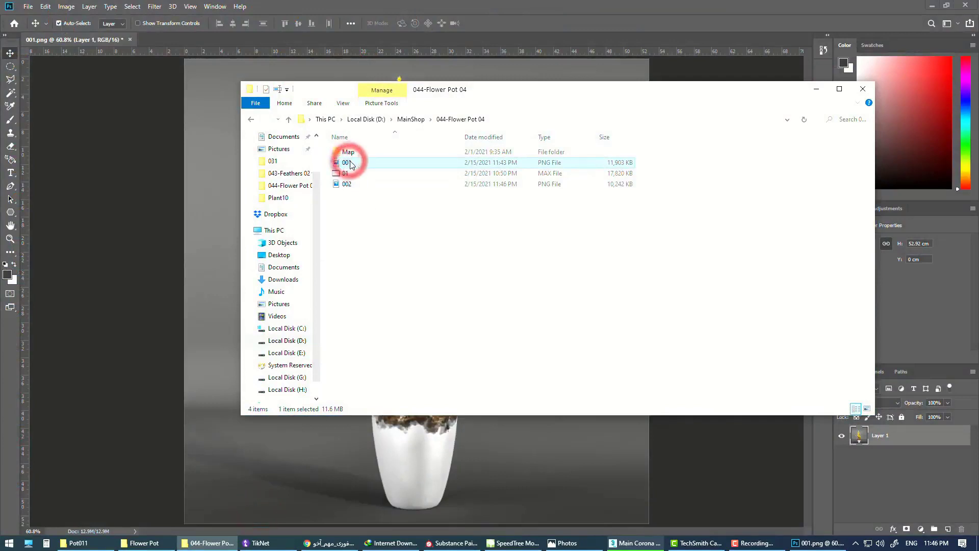
pyautogui.doubleClick(594, 72)
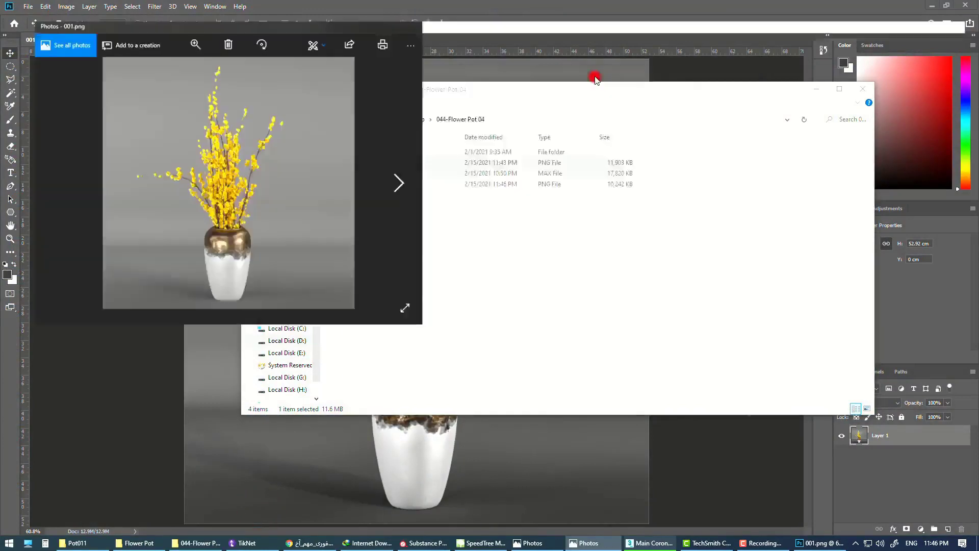
# Flip between 001 and 002, zoom into the blossoms, then close Photos and Explorer.
pyautogui.press('Right')
pyautogui.press('Left')
pyautogui.press('Right')
pyautogui.press('Left')
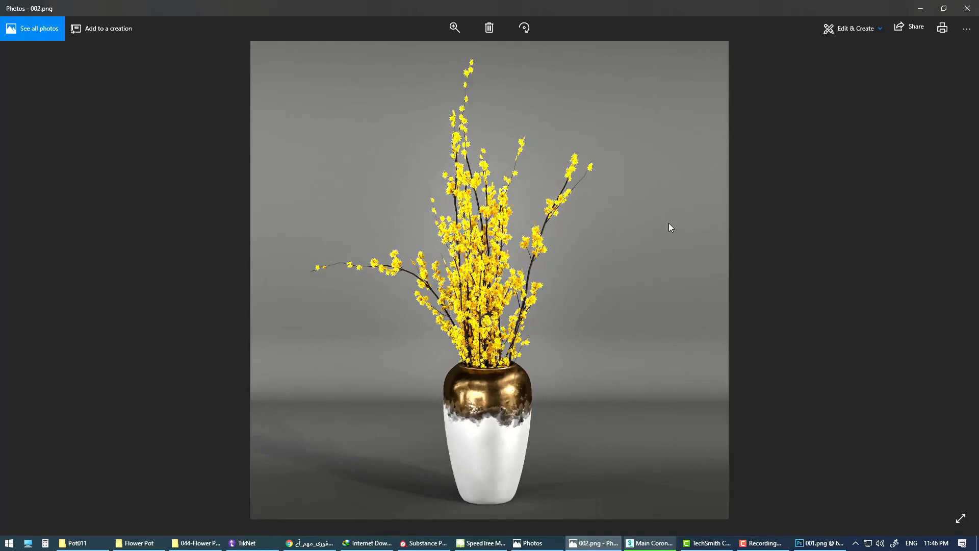
pyautogui.hotkey('ctrl', '+')
pyautogui.hotkey('ctrl', '+')
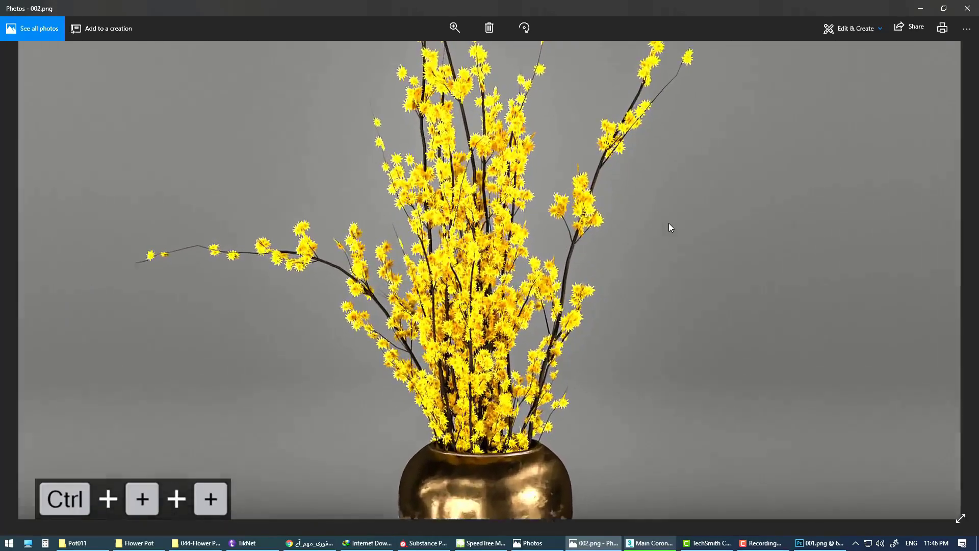
pyautogui.click(967, 9)
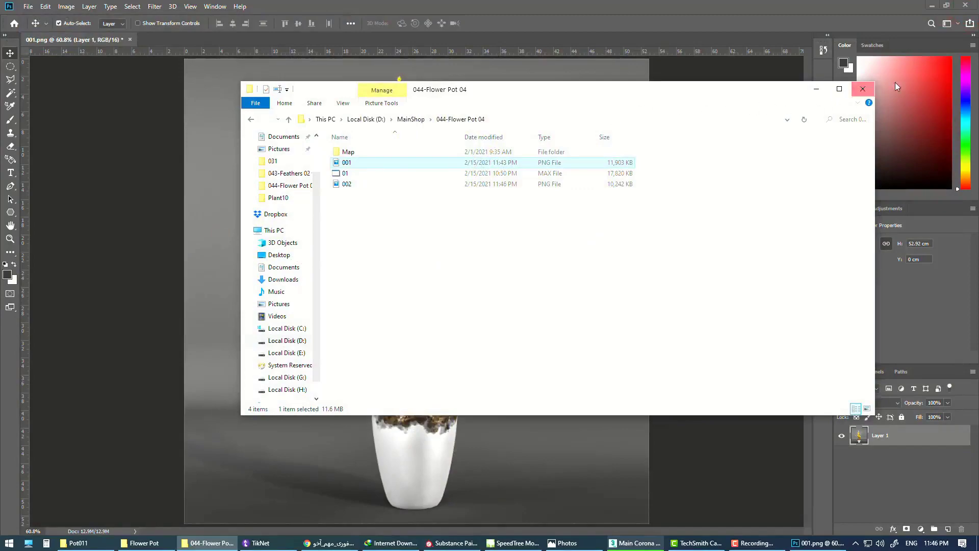
pyautogui.click(863, 90)
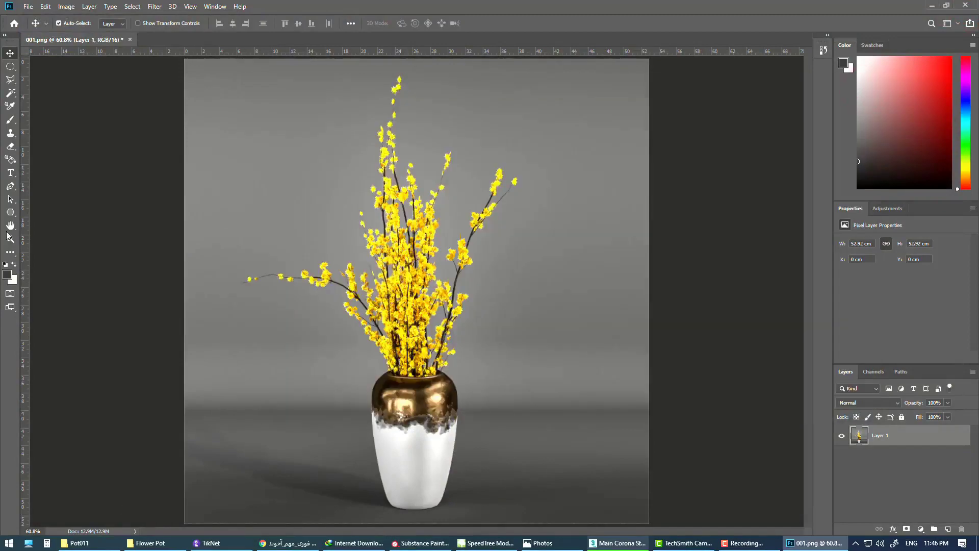